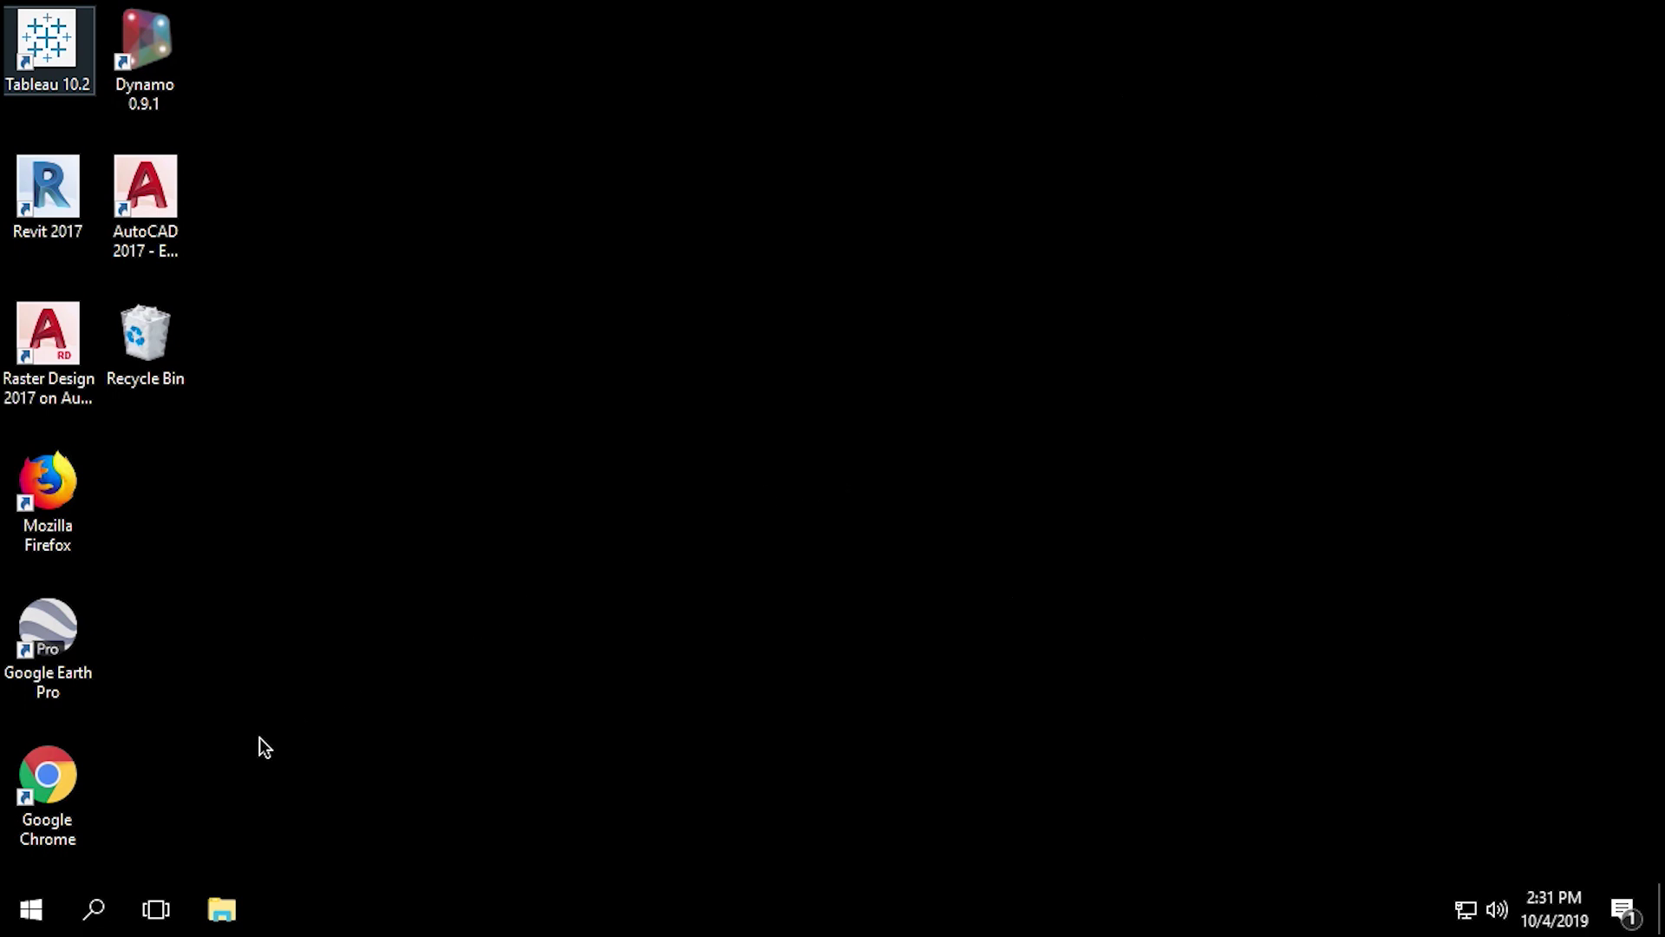
- Open the Windows Start menu to reach the installed FME programs
left_click(40, 894)
- Launch FME Data Inspector 2019.1 from the FME Desktop 2019.1.1 program group
scroll(116, 725, "down", 4)
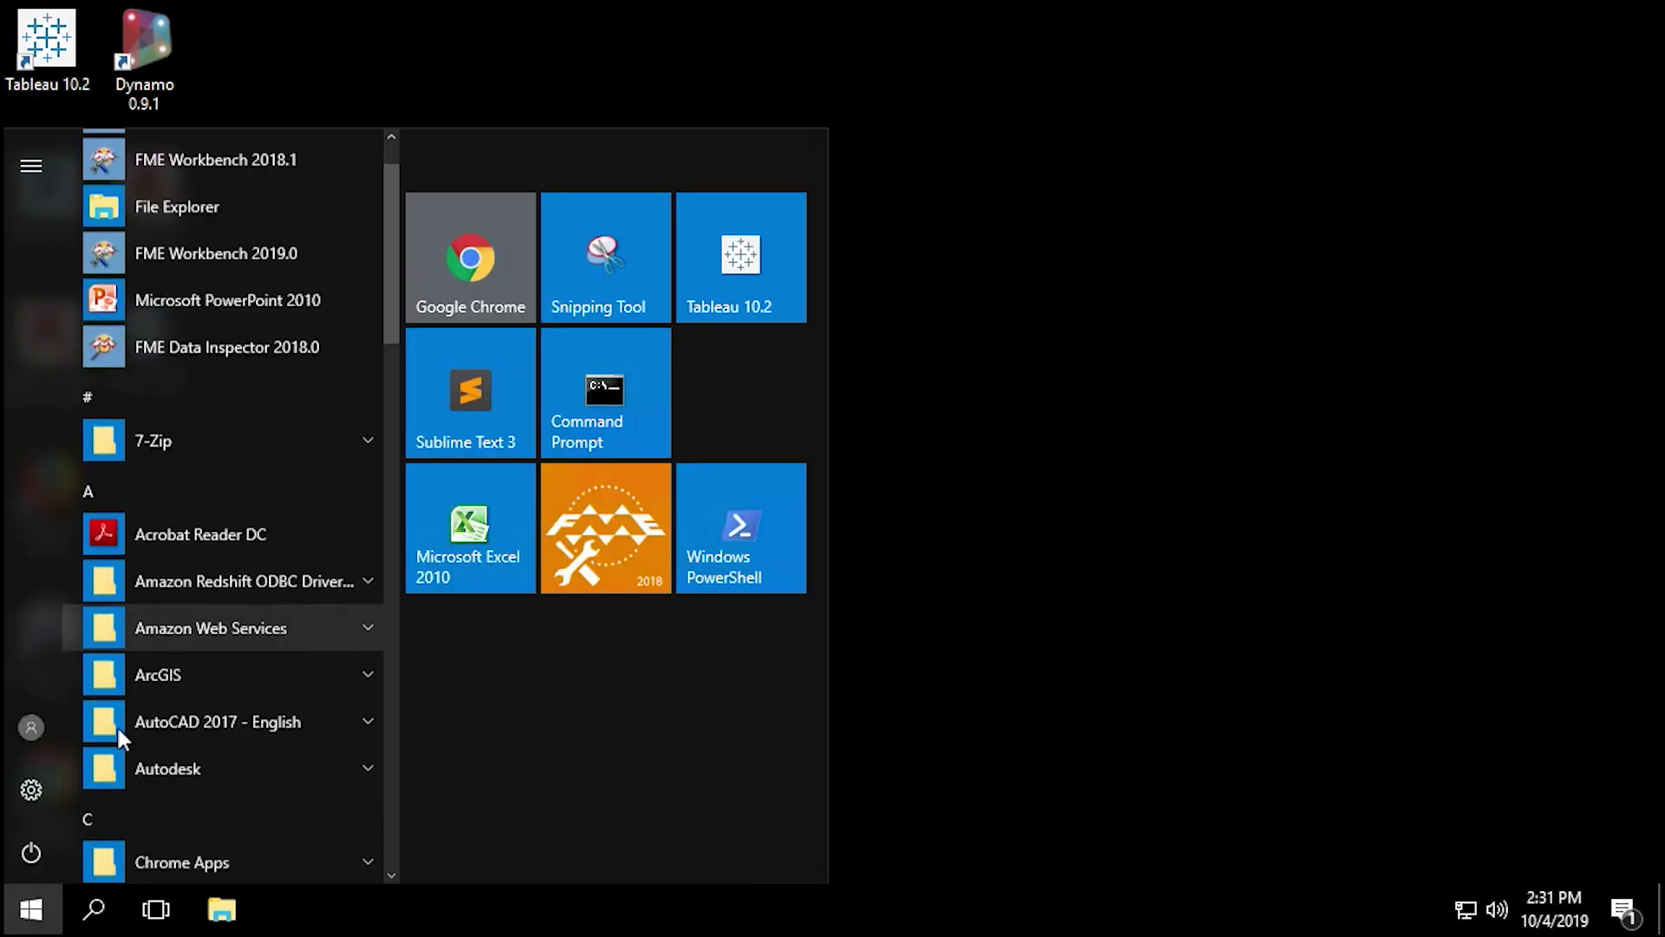
scroll(116, 725, "down", 3)
left_click(118, 721)
left_click(137, 758)
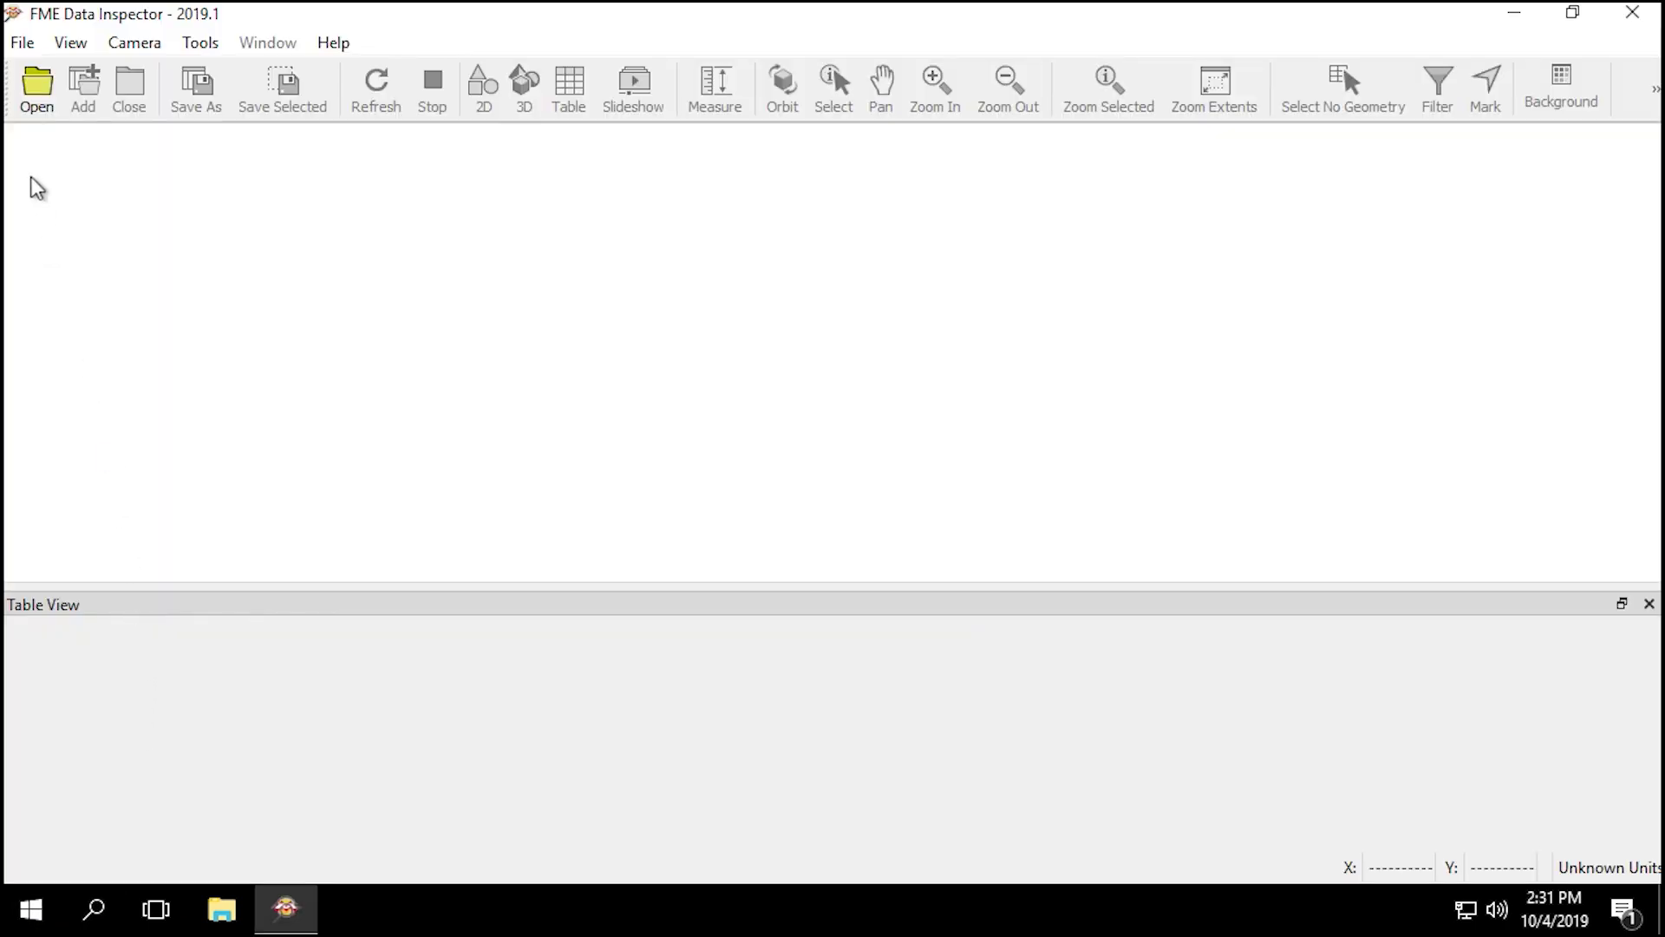
- Open a dataset with PostGIS as the reader format and begin adding a new database connection
left_click(41, 98)
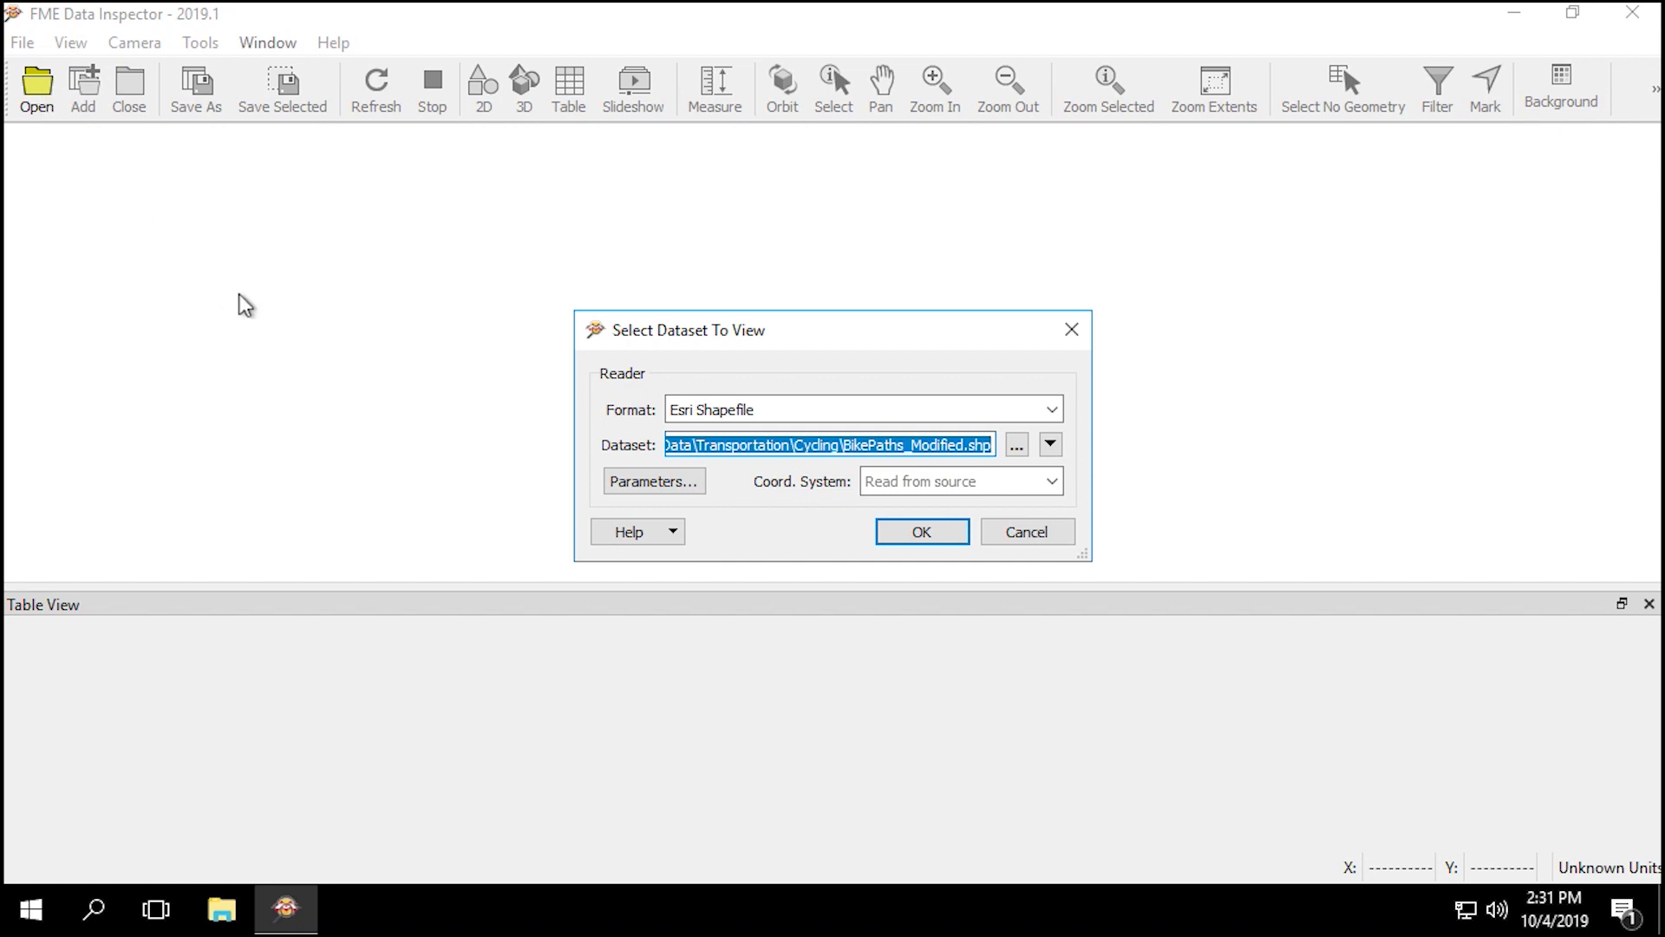
left_click(779, 413)
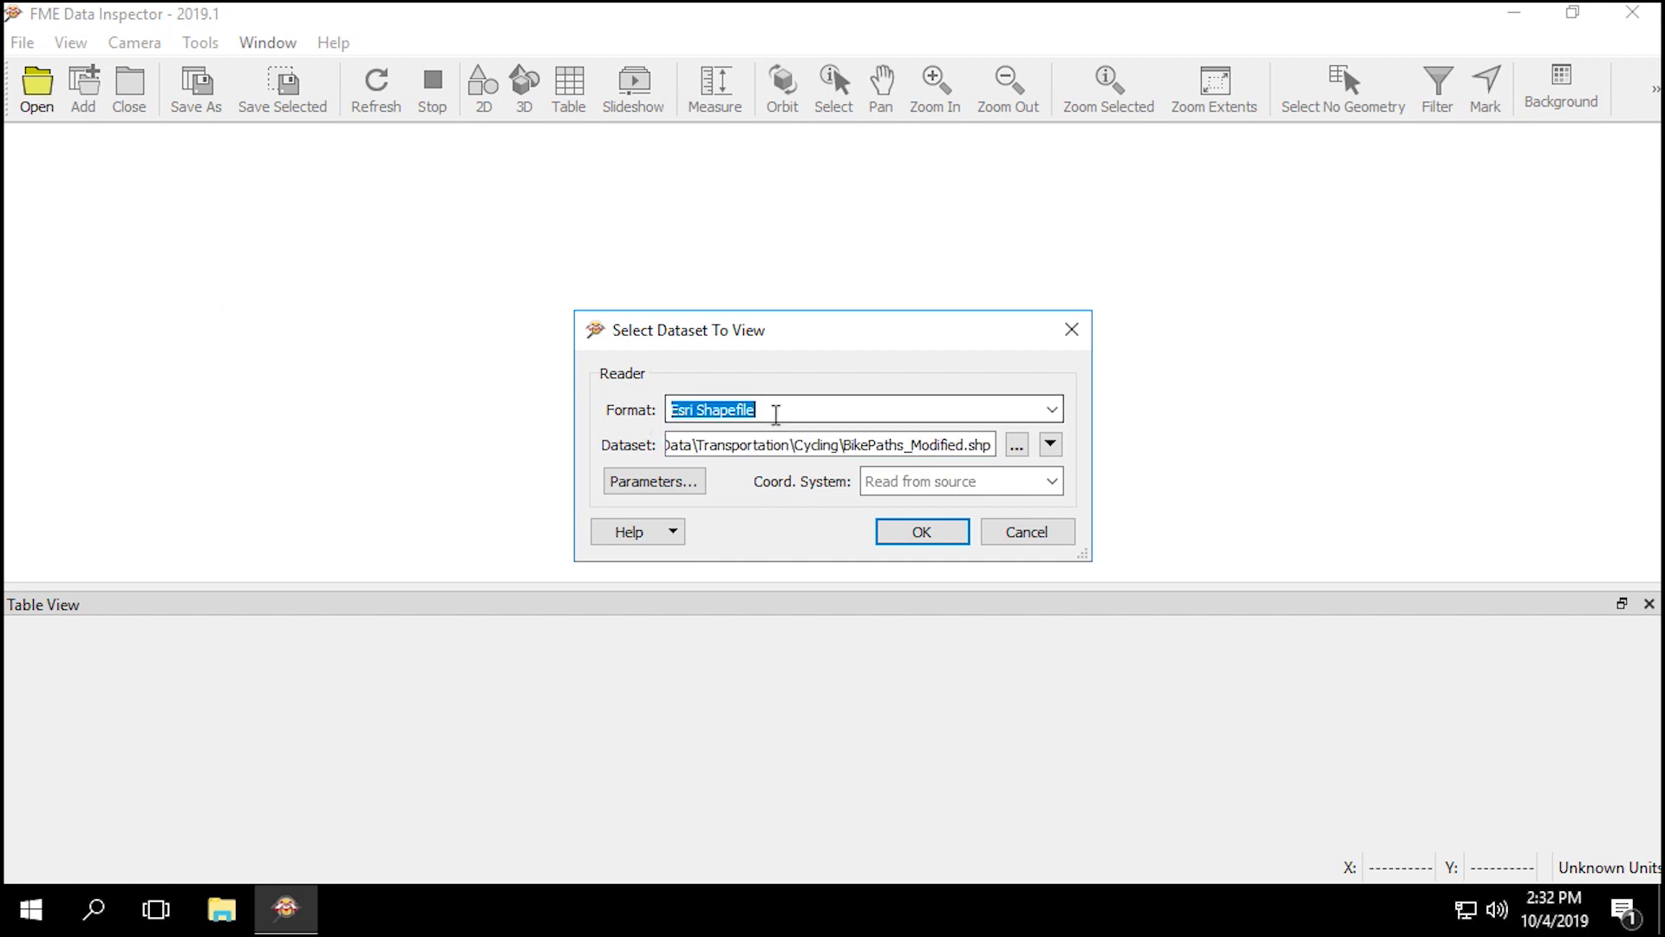
type("Post")
key("Return")
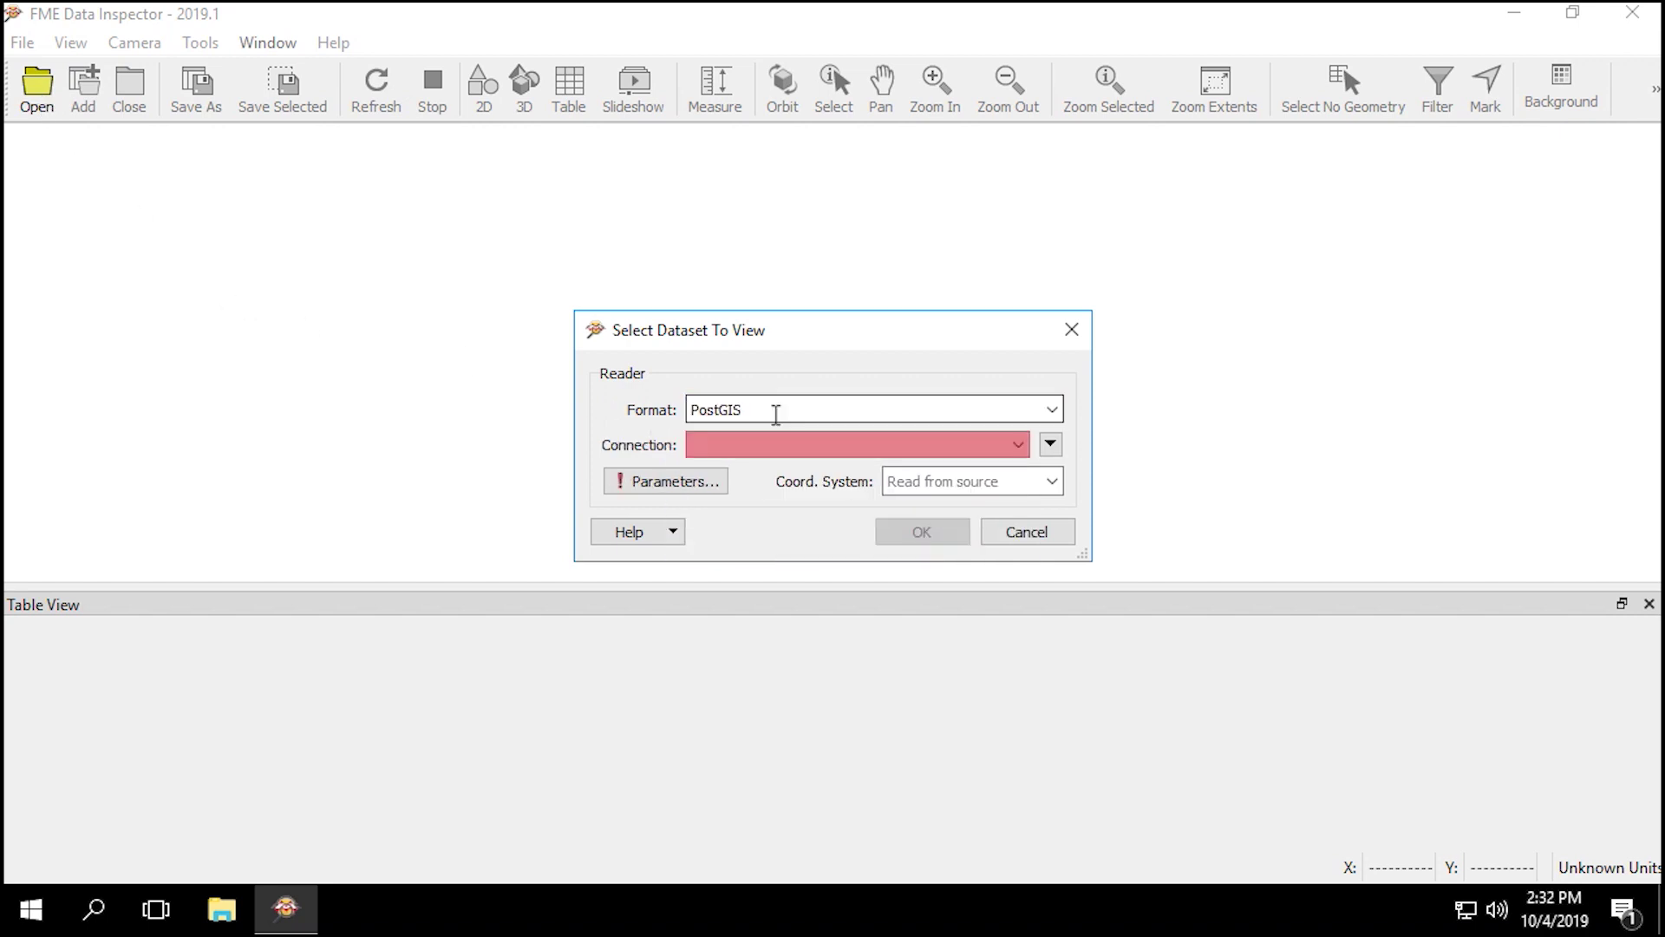
left_click(807, 449)
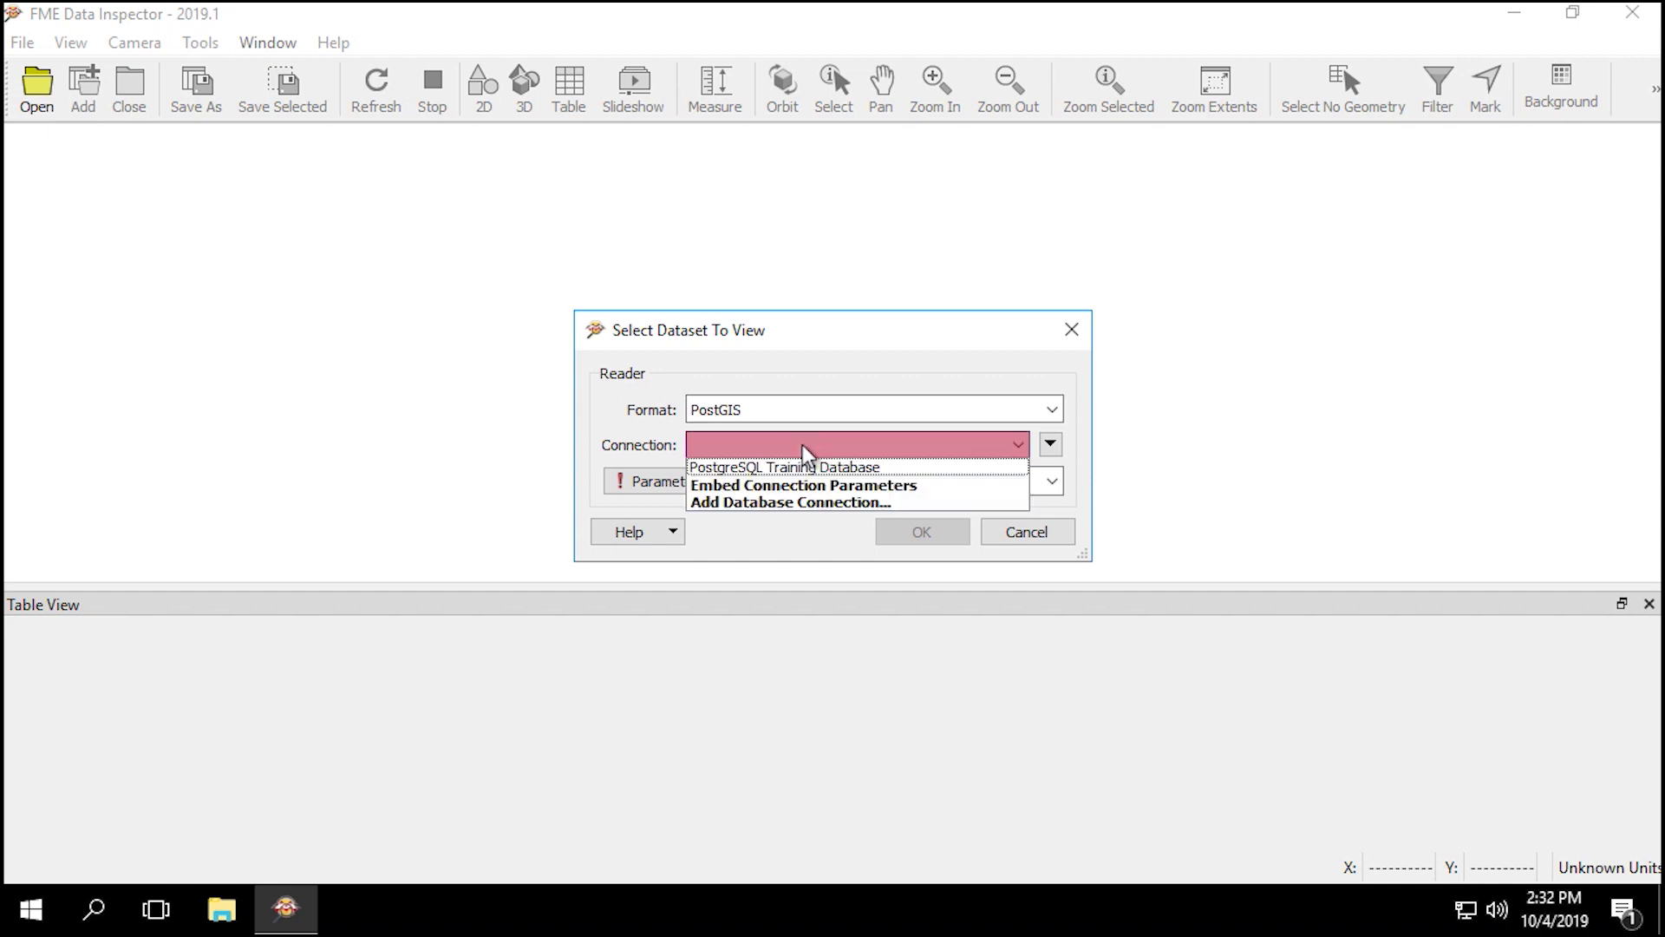
left_click(886, 502)
- Enter connection 'PostGIS Training', host postgis.train.safe.com, database fmedata, plus the username and password
type("PostGIS Training")
left_click(881, 391)
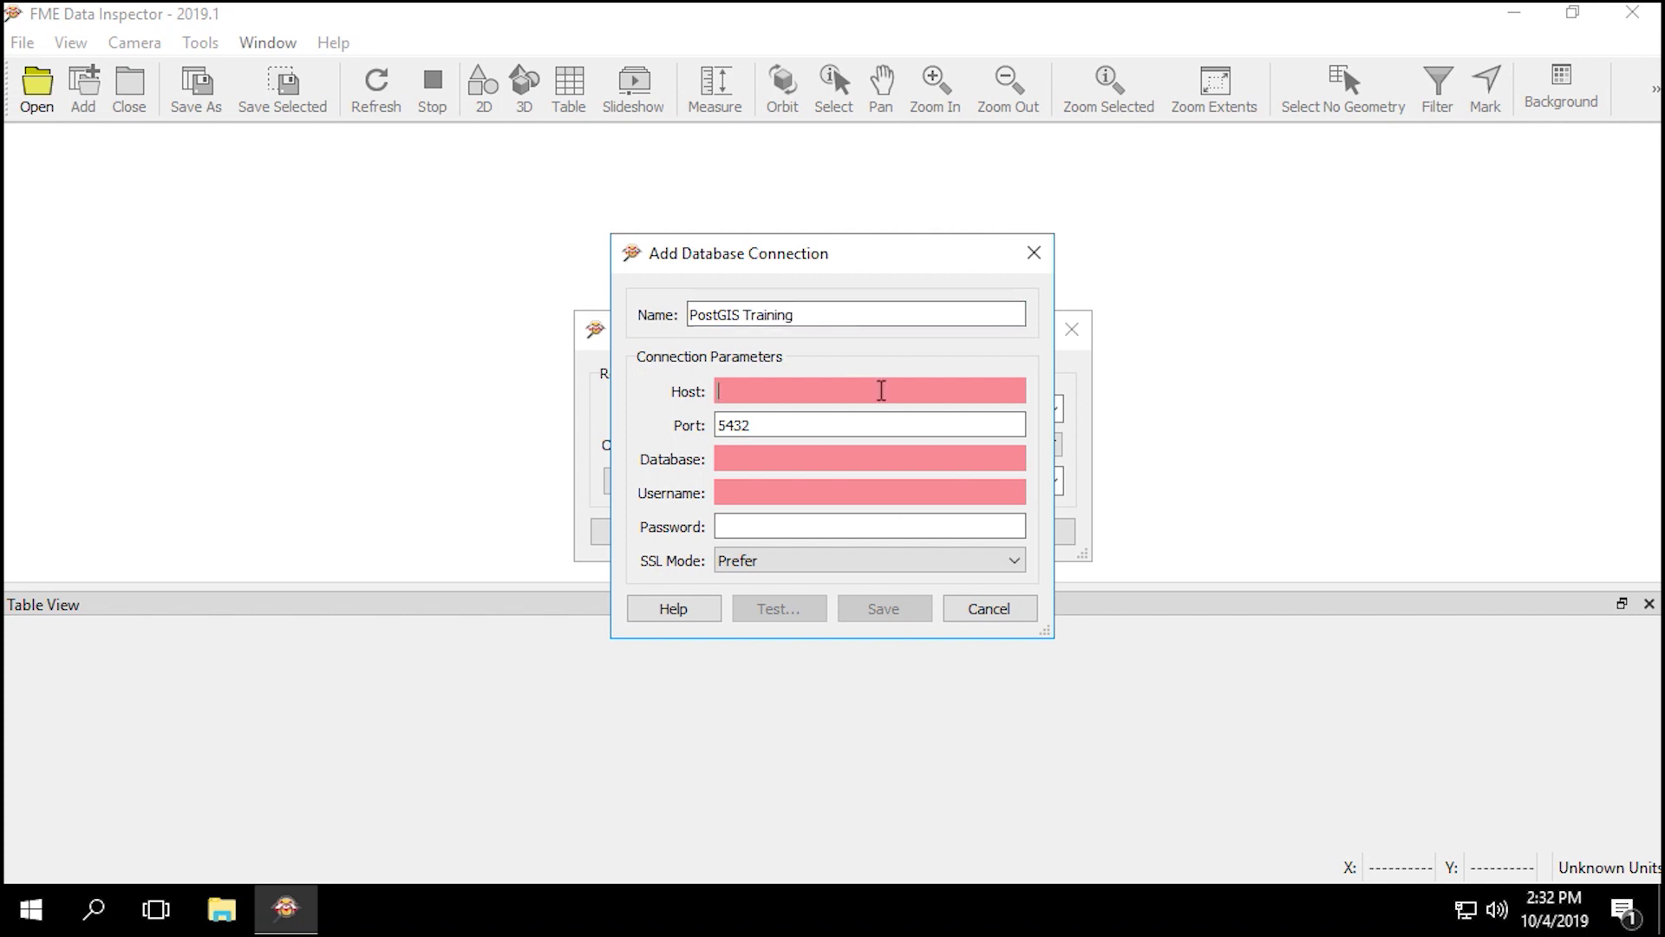
type("postgis.train.safe.com")
left_click(890, 458)
type("fmedata")
left_click(936, 492)
type("fmedata")
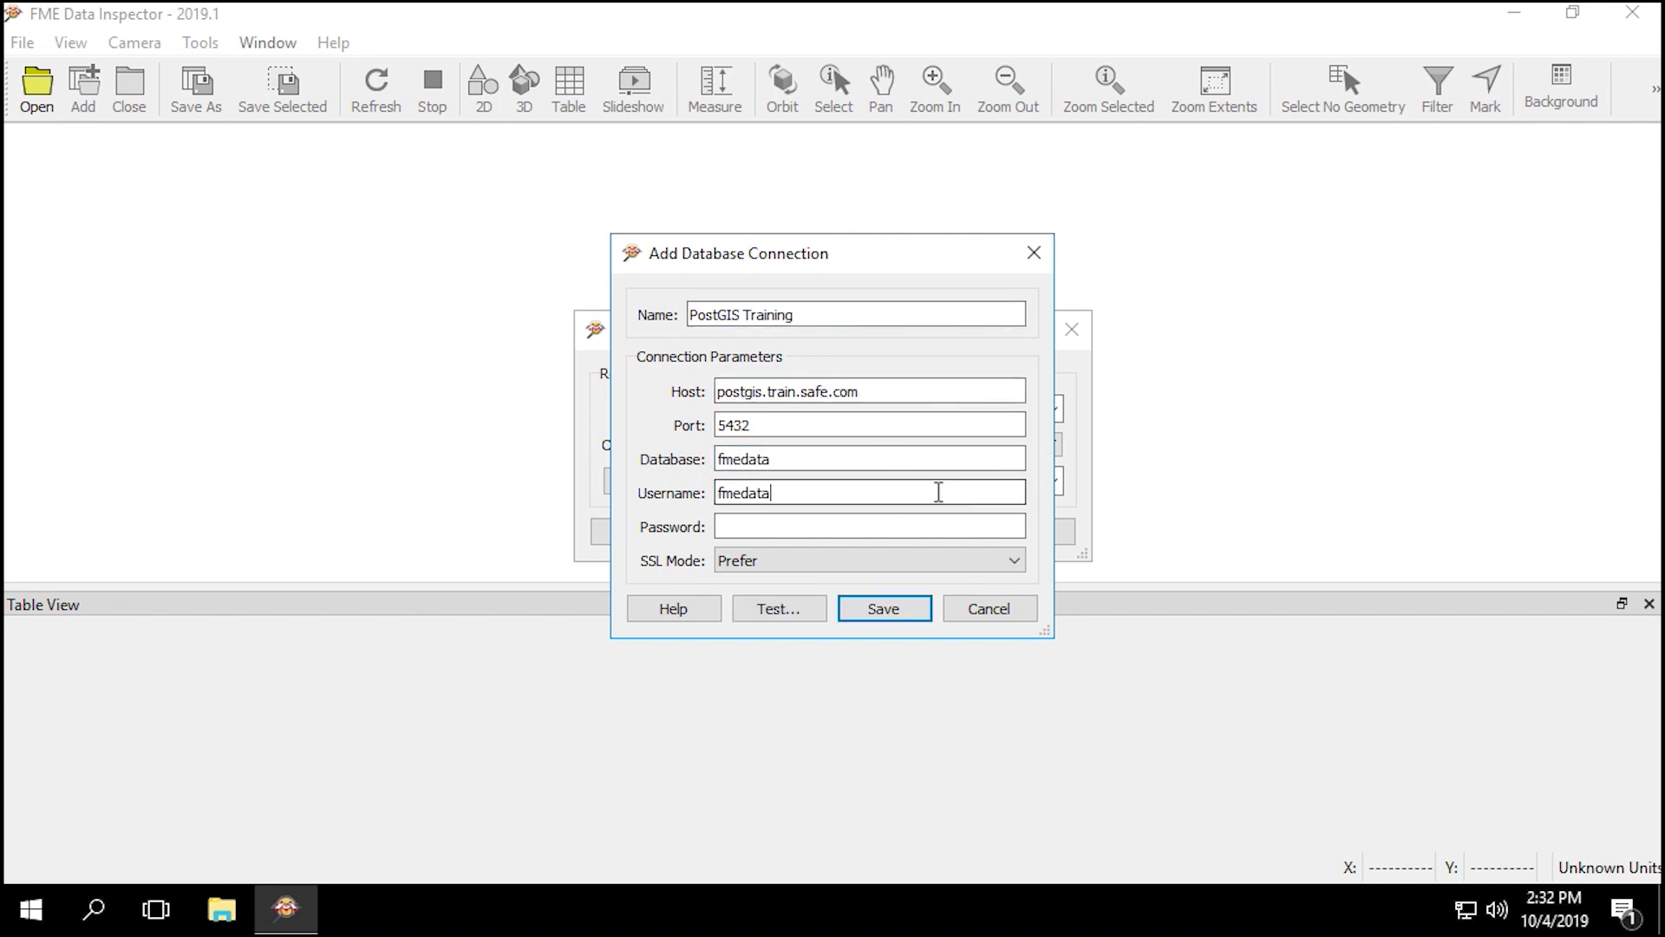
left_click(951, 526)
type("fmedata")
- Test the PostGIS Training connection successfully and save it
left_click(822, 607)
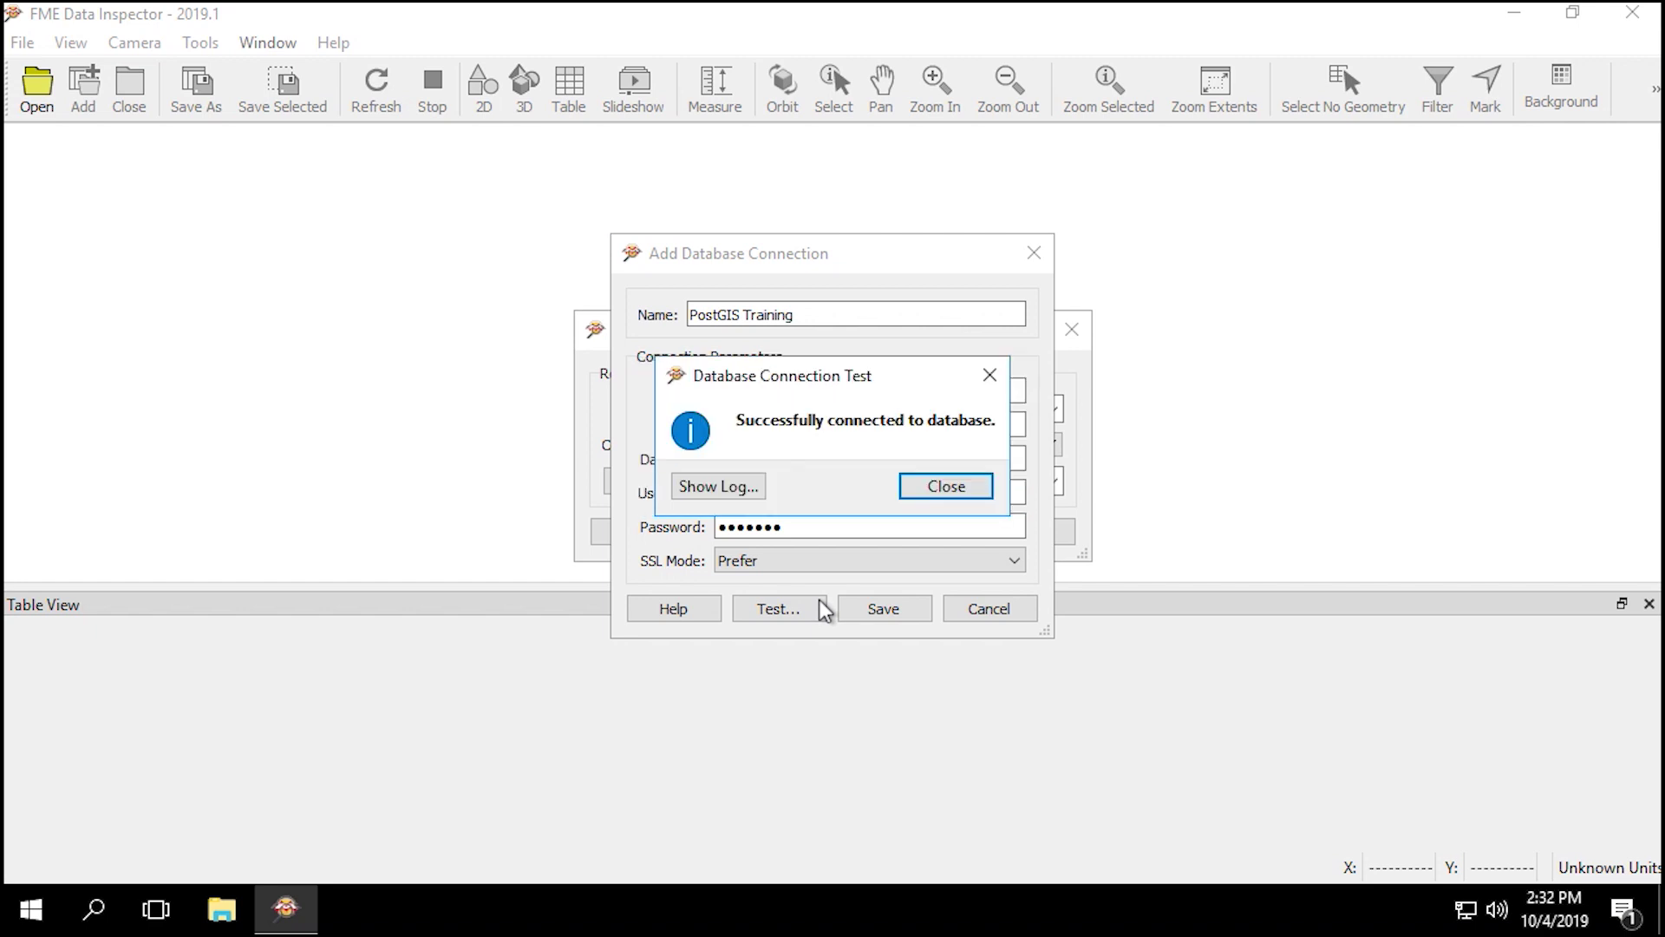
left_click(924, 489)
left_click(898, 610)
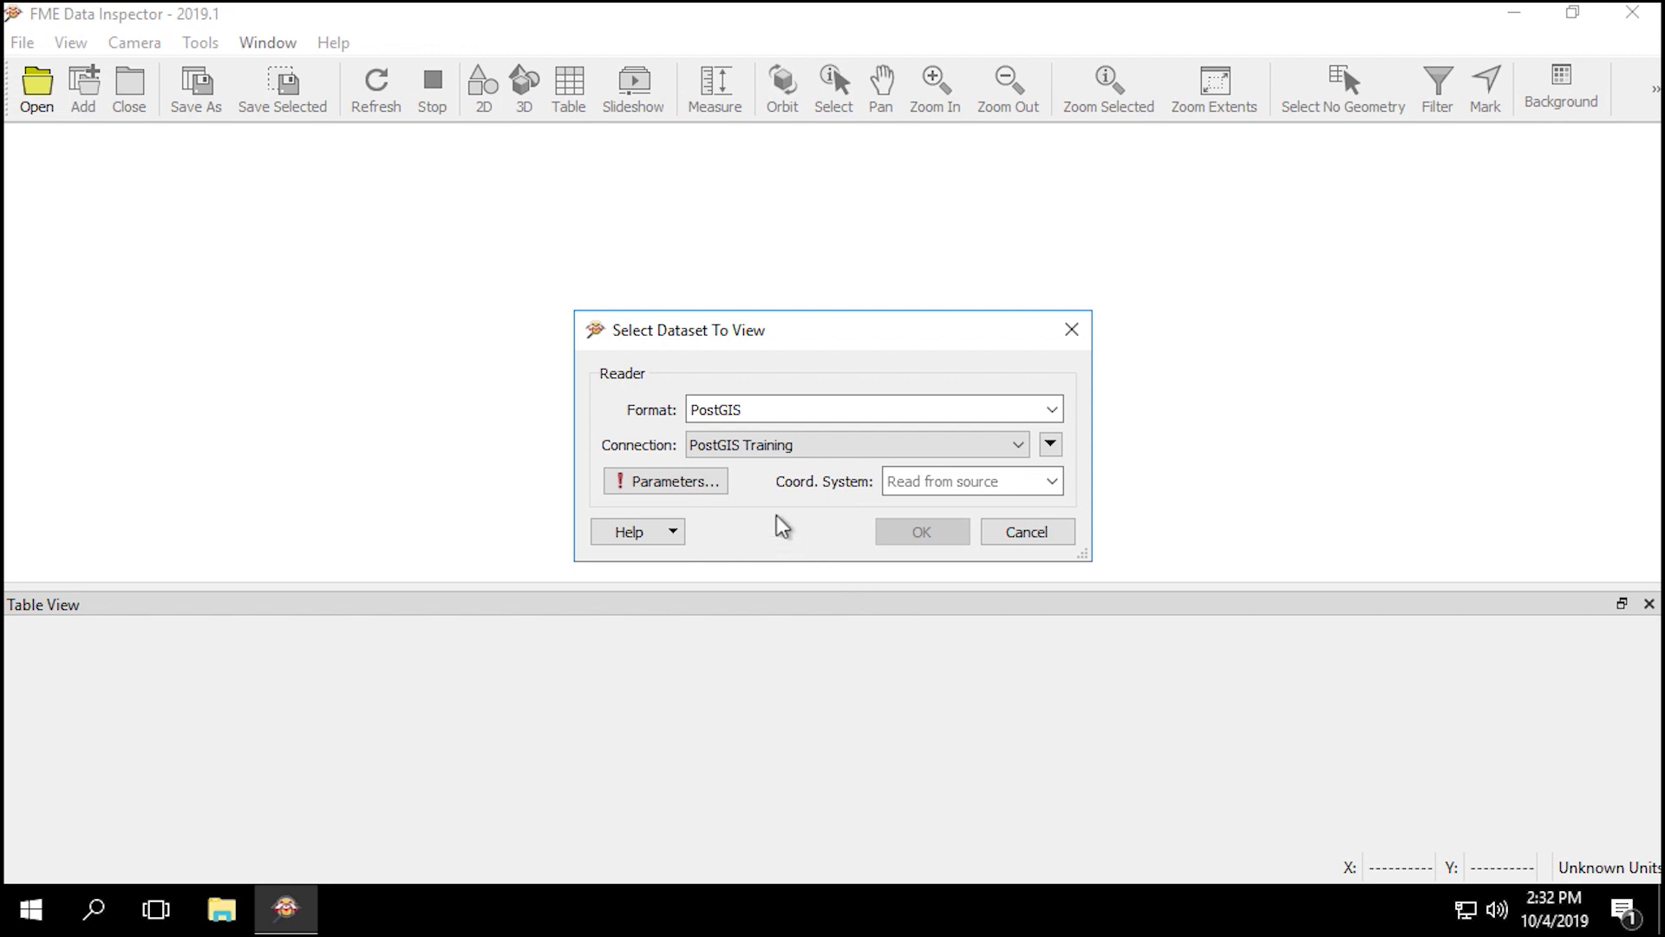
- Set the PostGIS reader's table list to public.BikePaths in its parameters
left_click(724, 485)
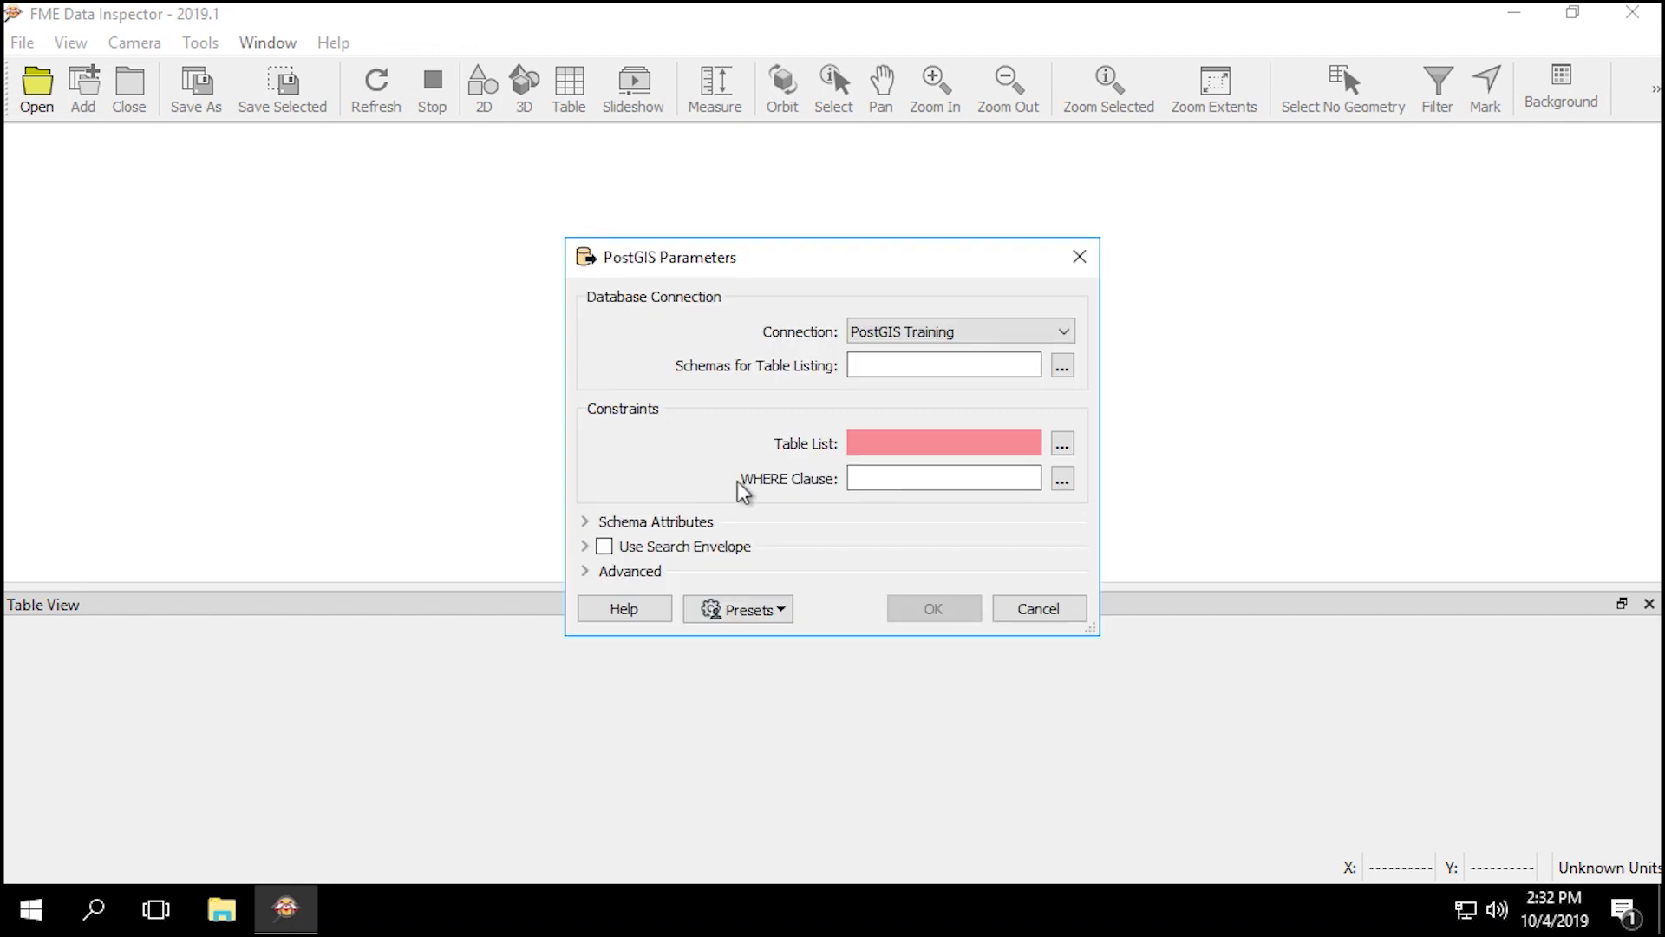
left_click(1074, 448)
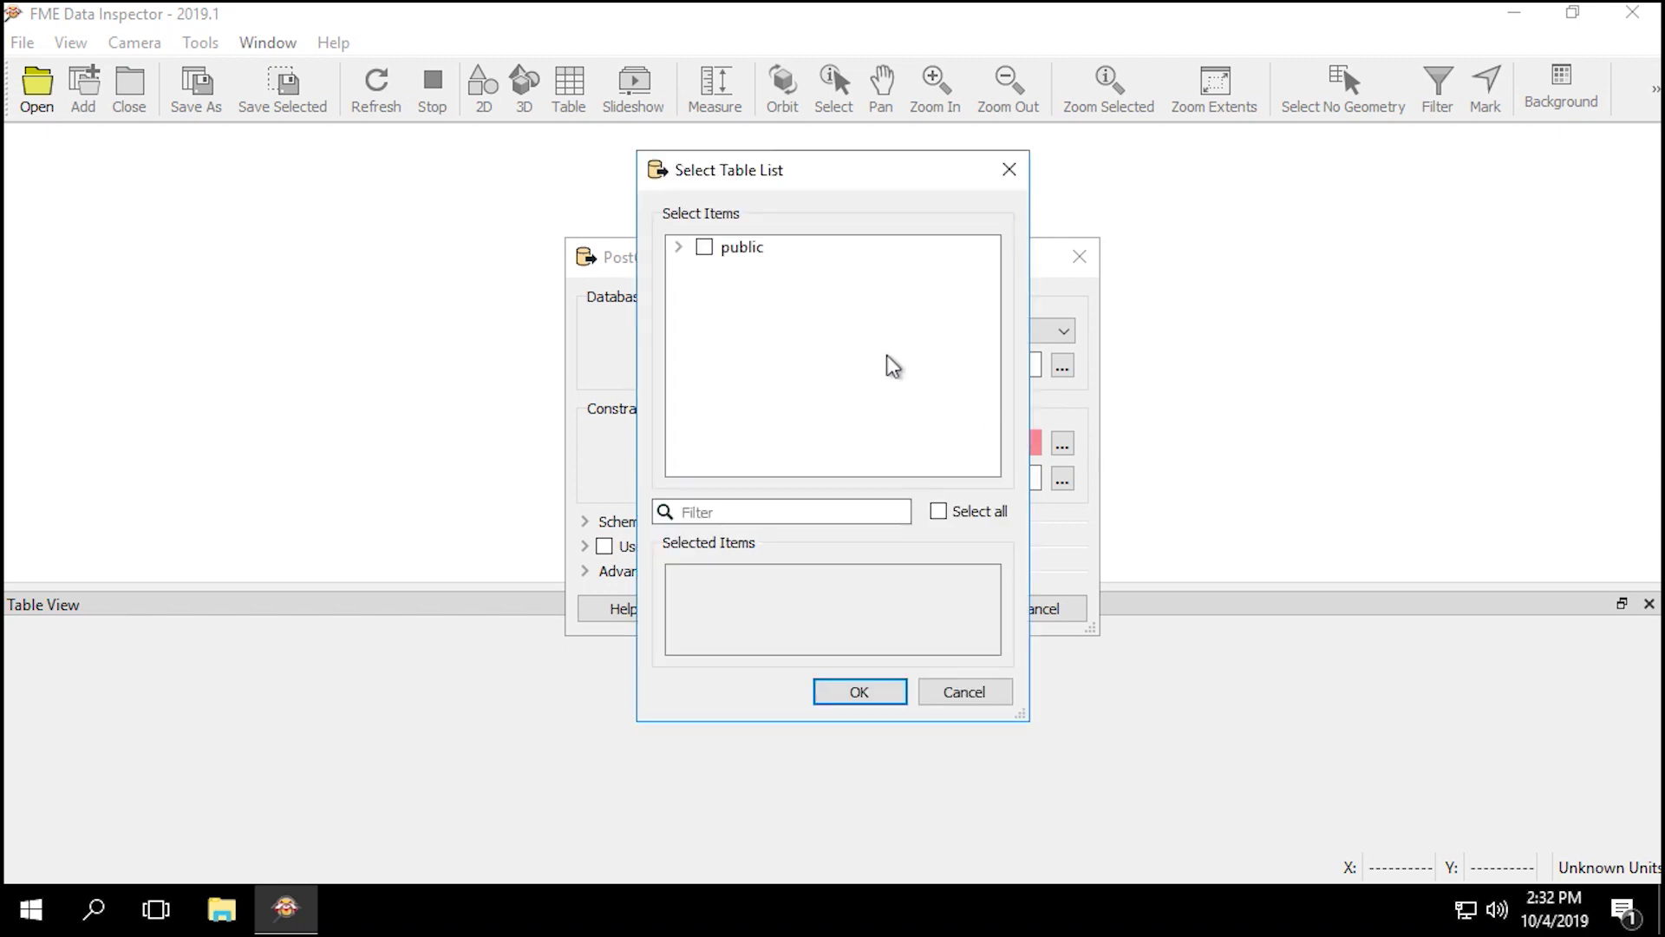
left_click(677, 250)
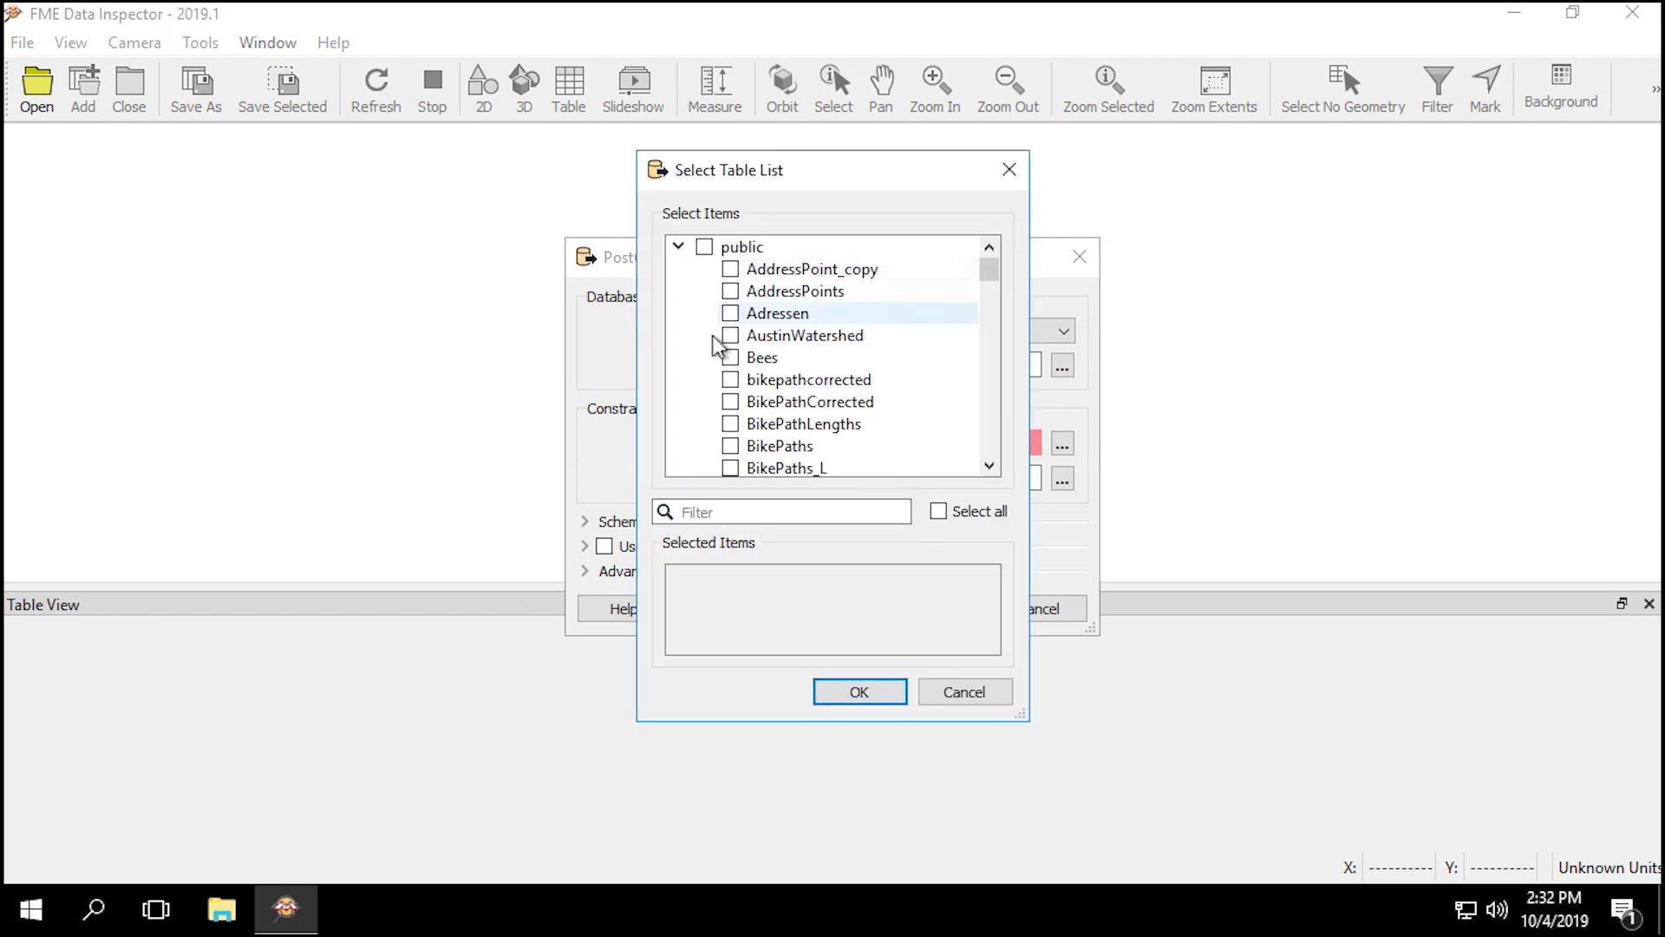
left_click(730, 446)
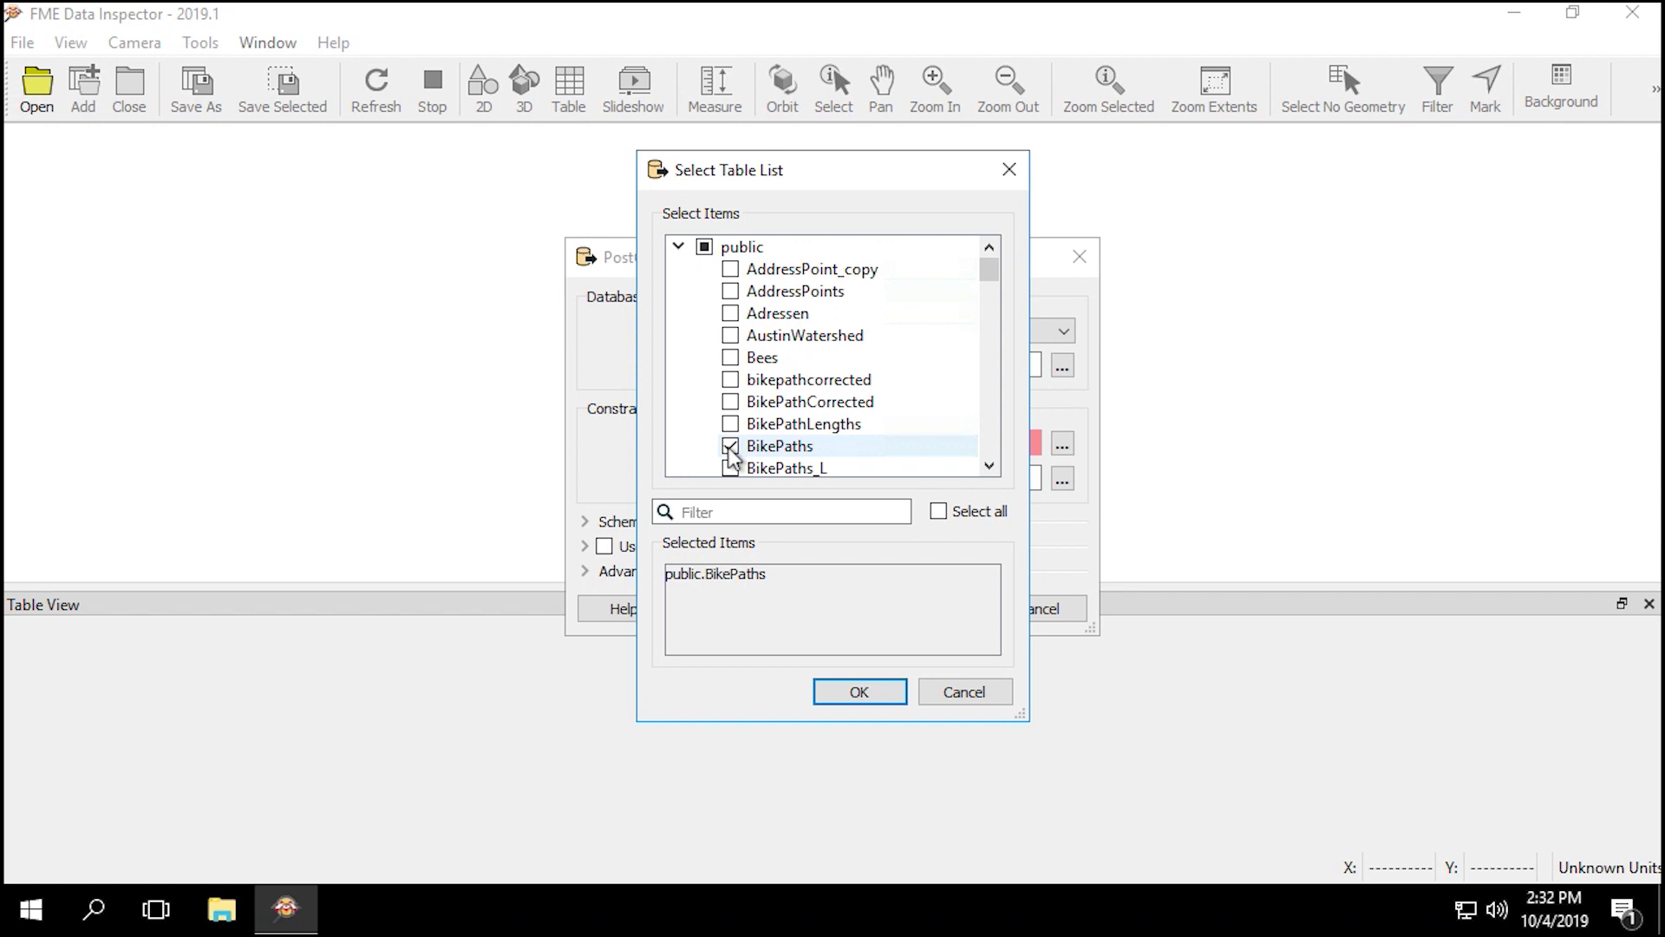
left_click(850, 690)
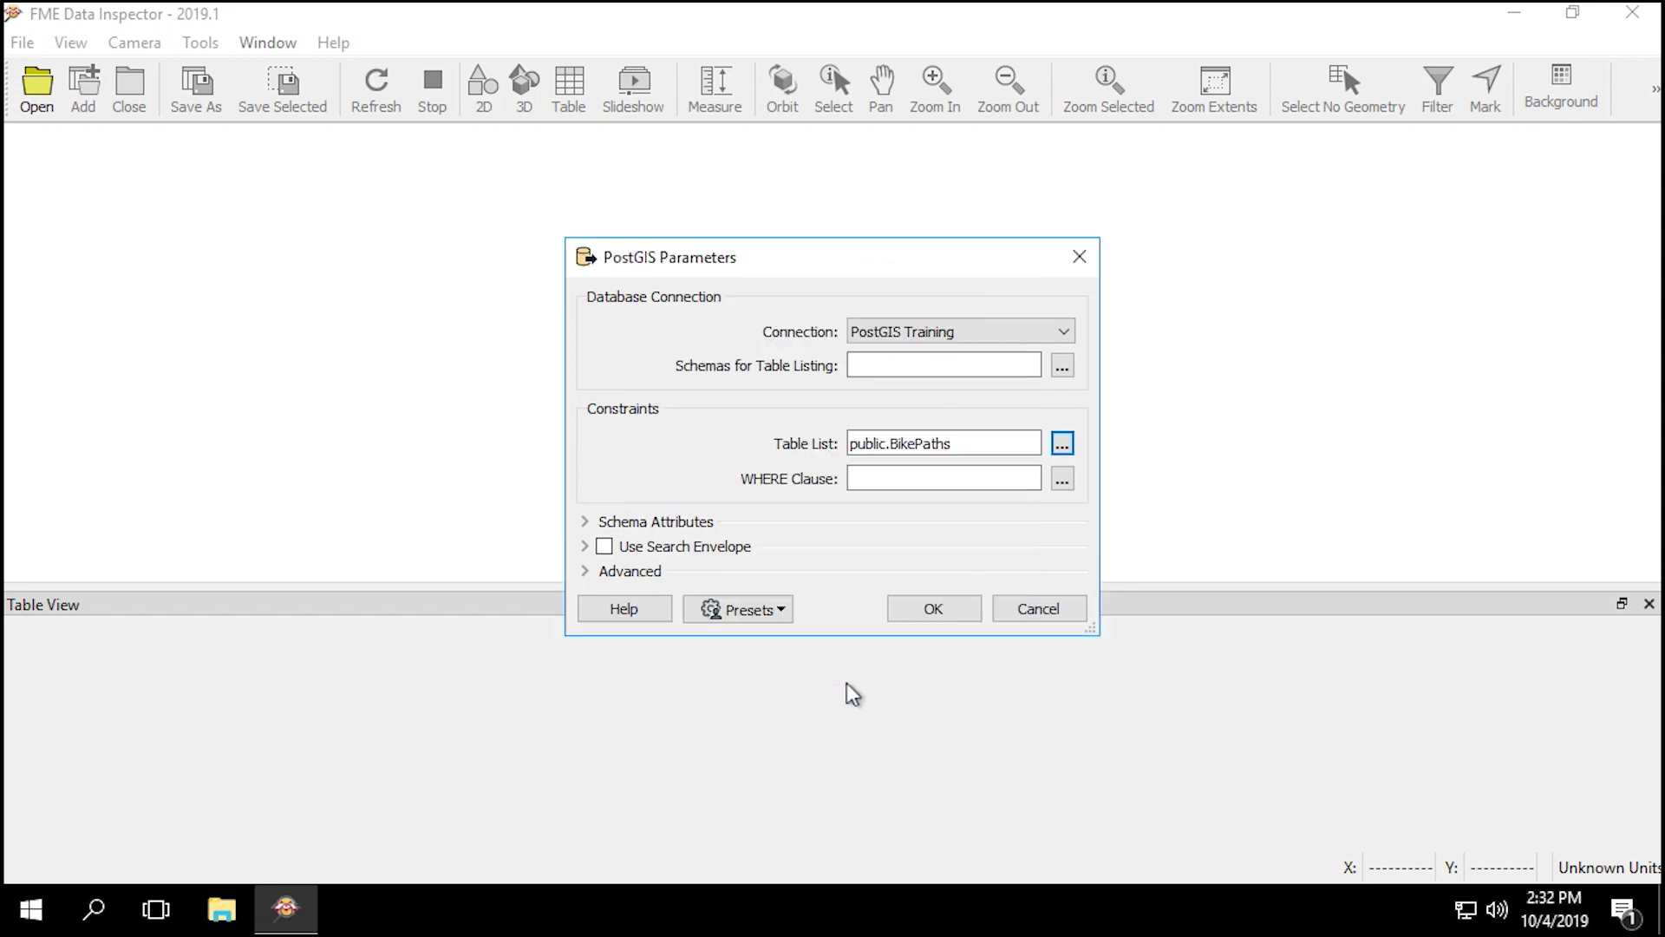
left_click(914, 612)
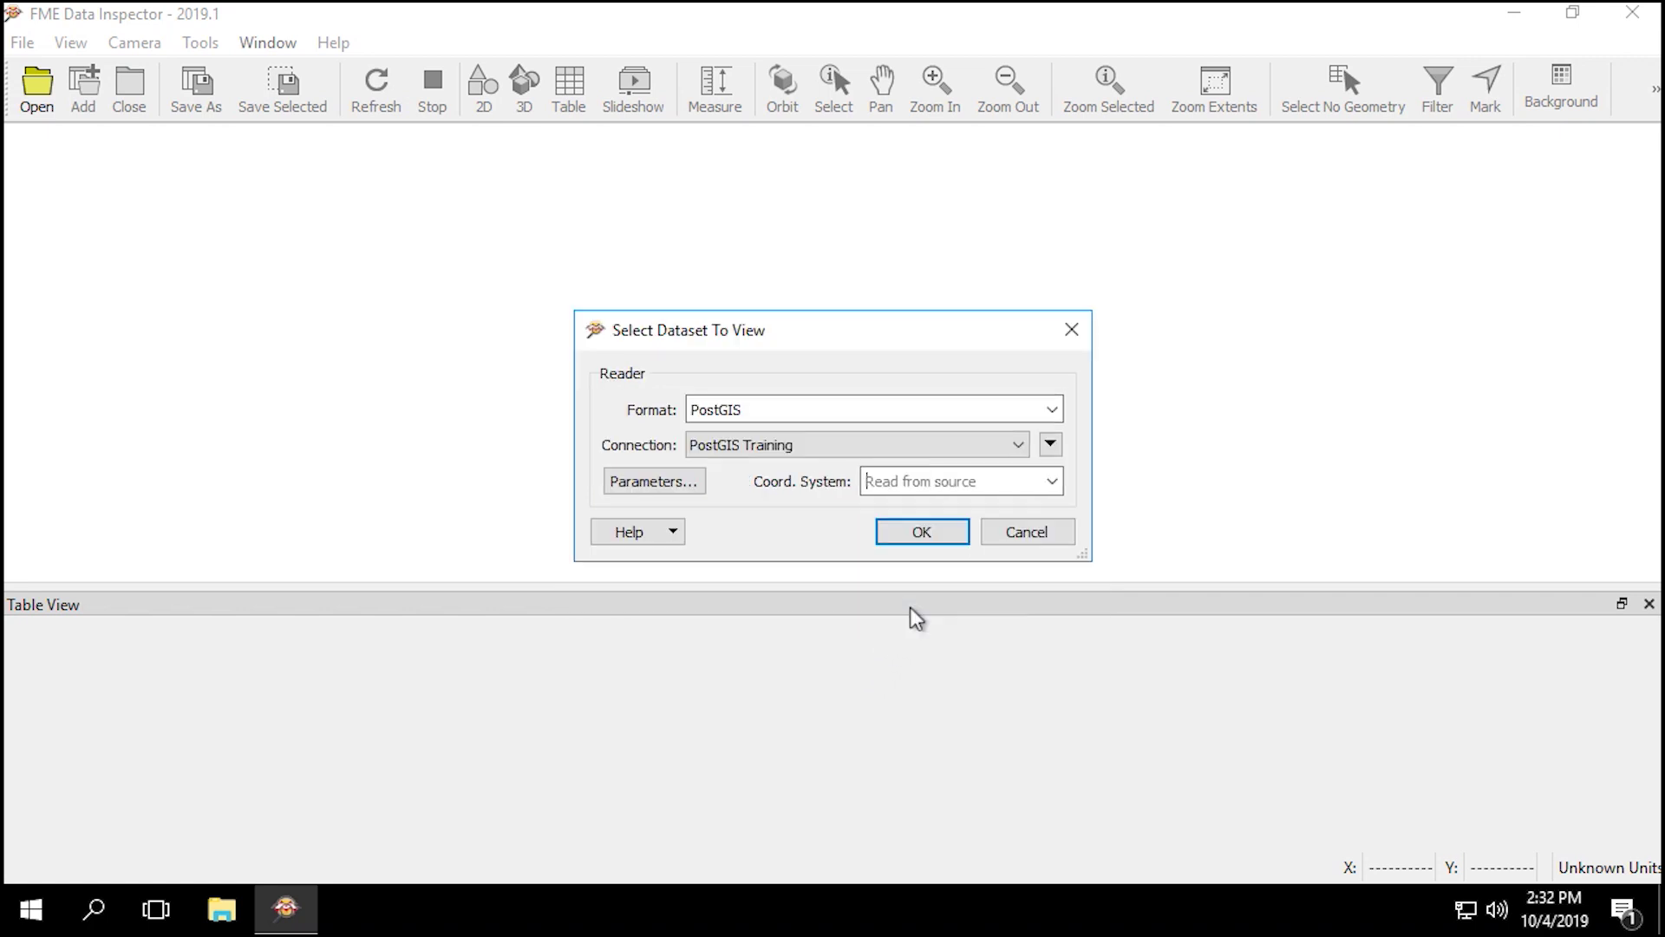
- Load public.BikePaths into View 1, then close FME Data Inspector
left_click(921, 533)
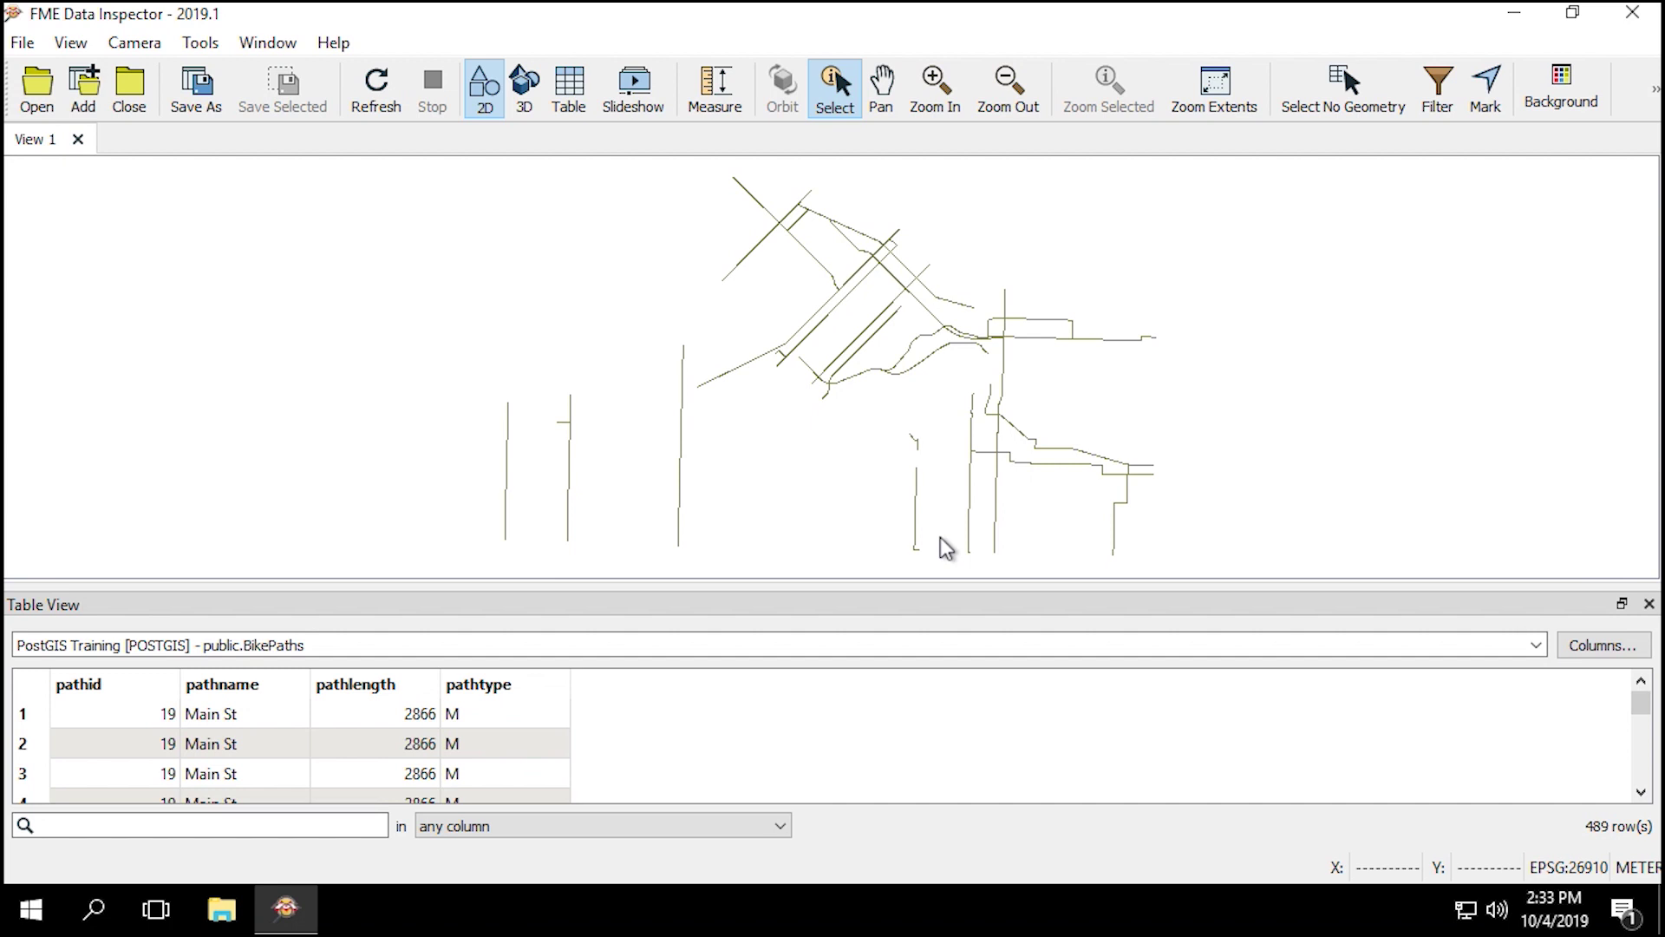
left_click(1632, 12)
- Launch FME Workbench 2019.1 and start a new blank workspace
left_click(31, 909)
scroll(217, 607, "down", 10)
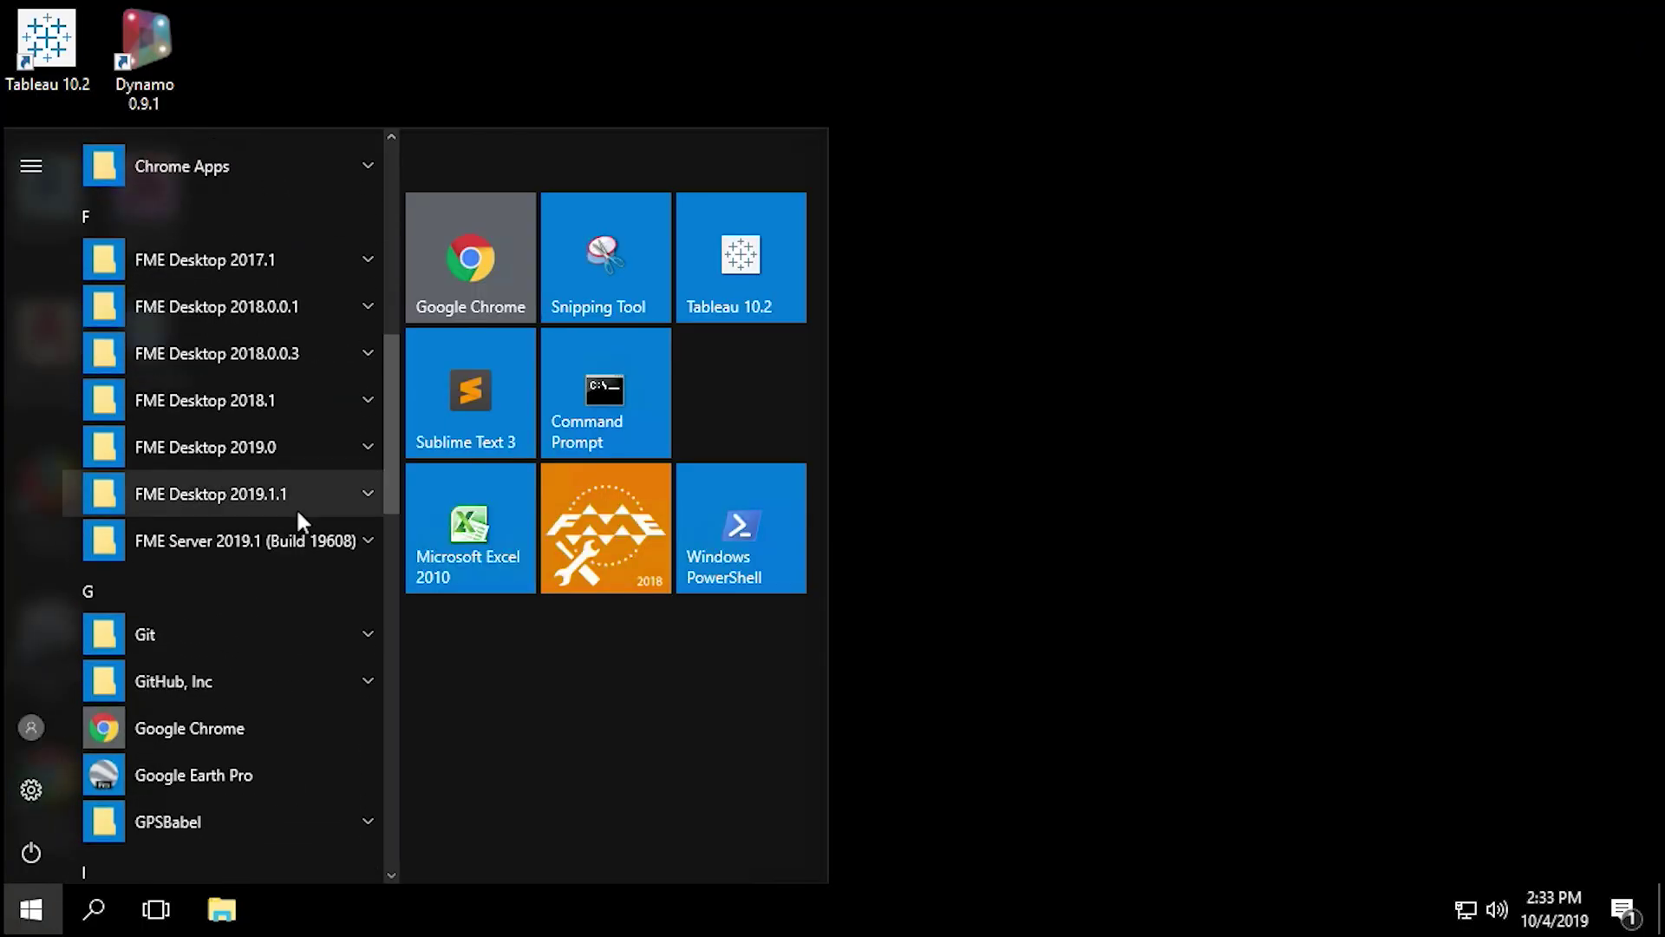
left_click(295, 501)
left_click(299, 781)
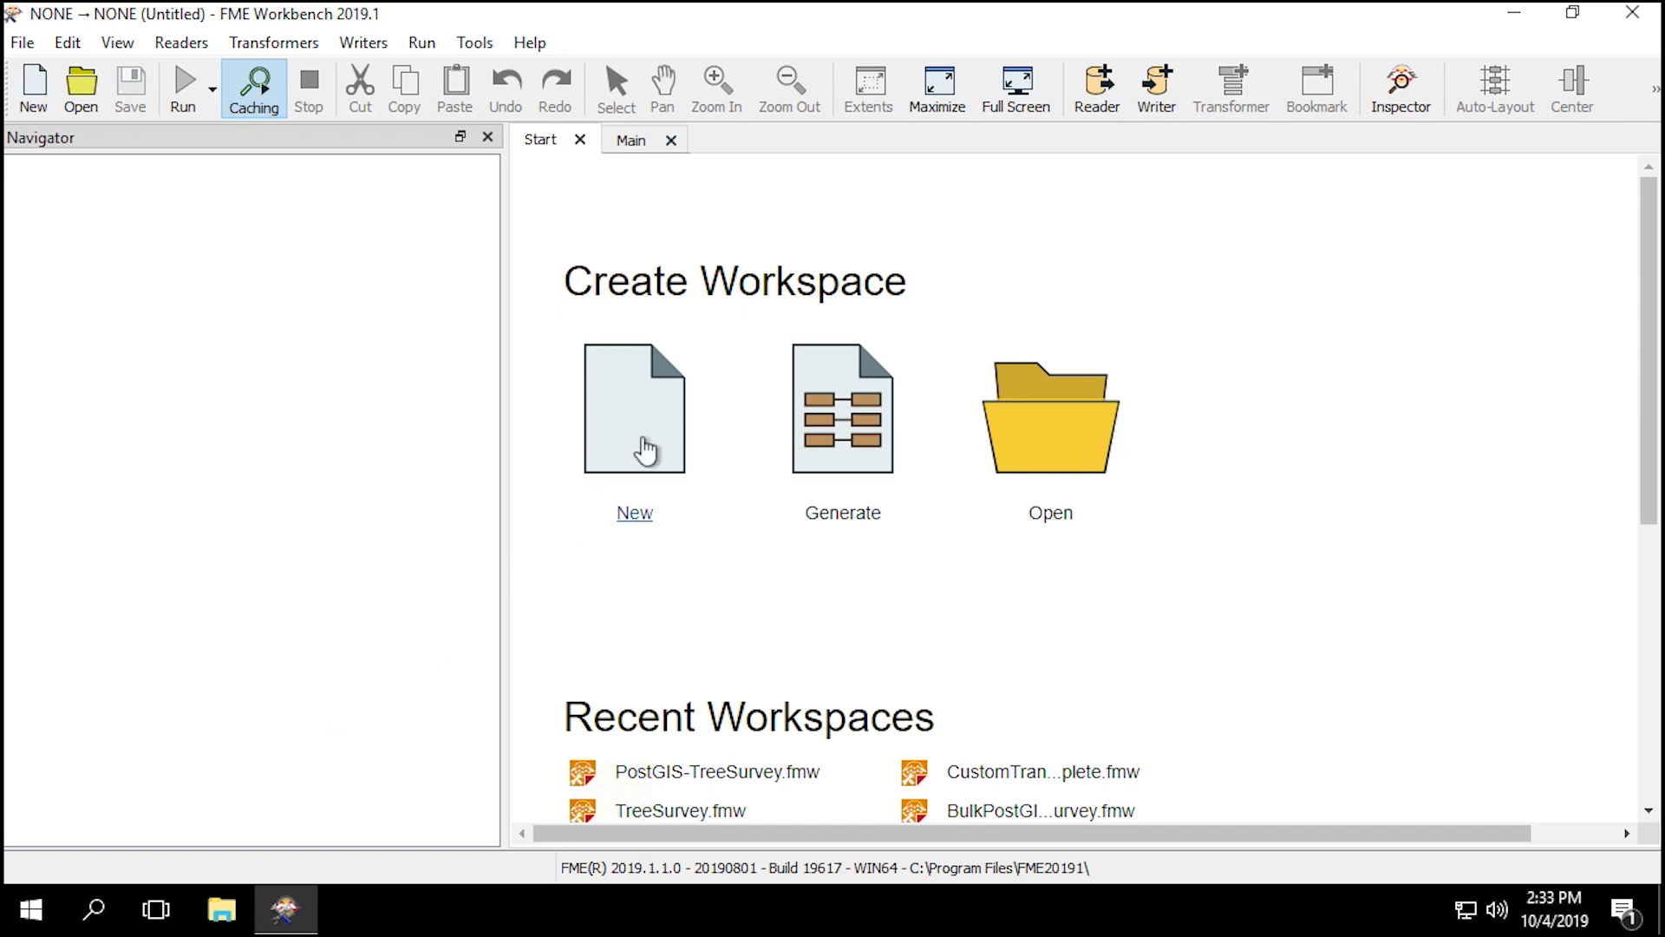
left_click(641, 436)
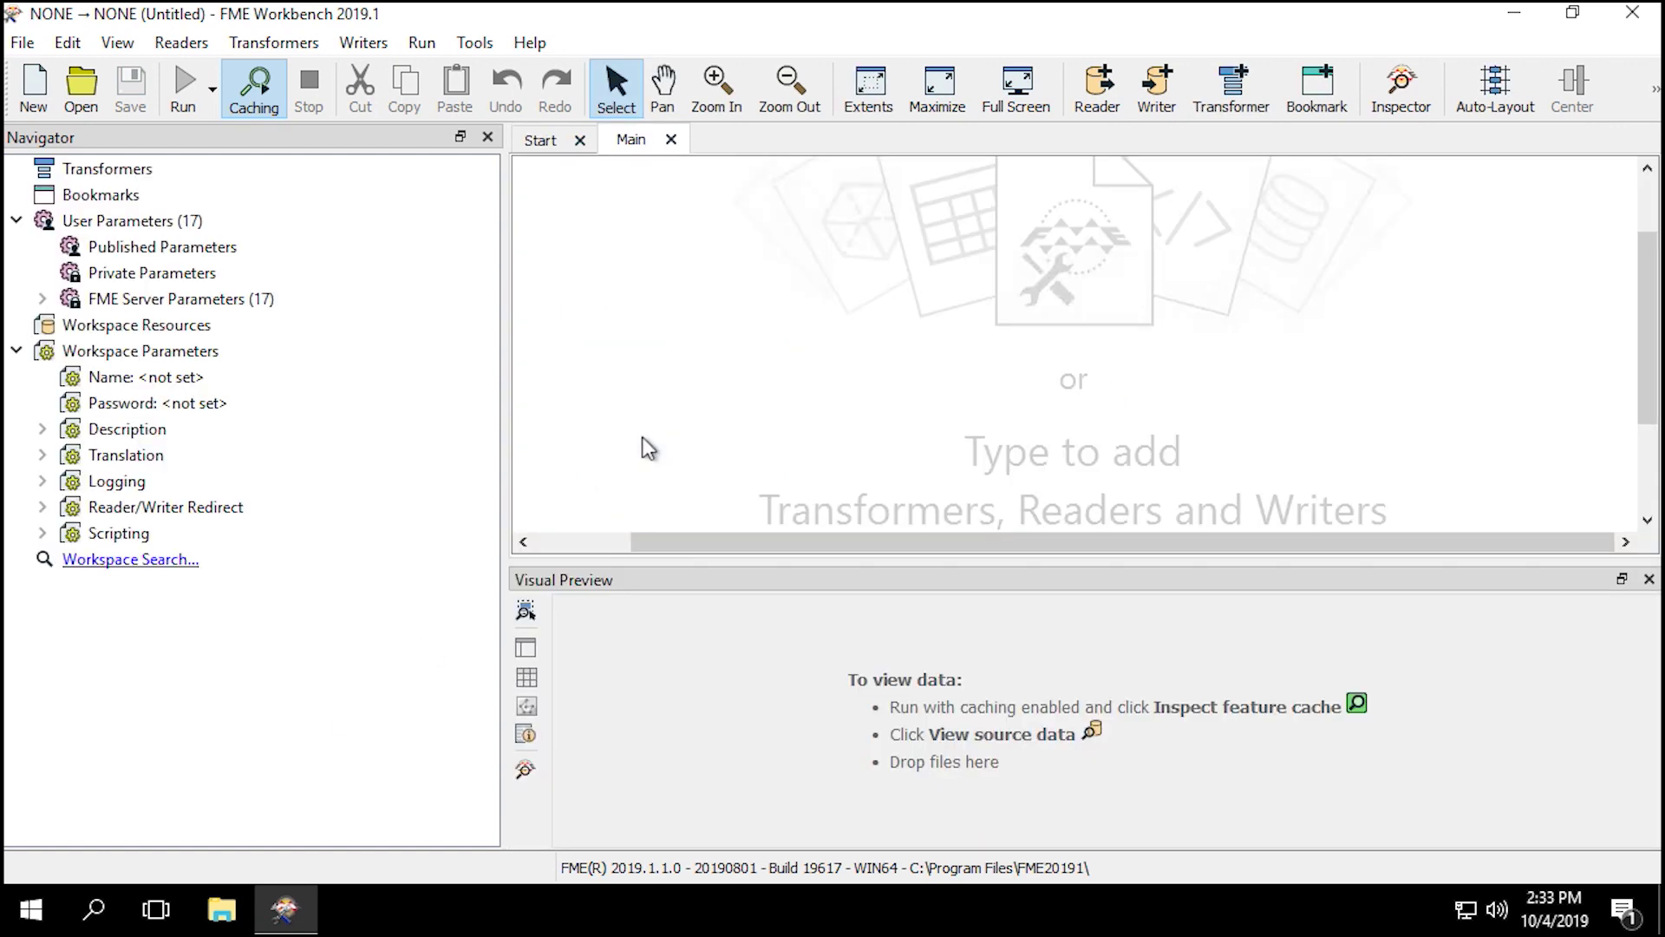
- Add a reader with Esri Shapefile (Tech Preview) format reading BikePaths_L.shp
left_click(184, 40)
left_click(205, 74)
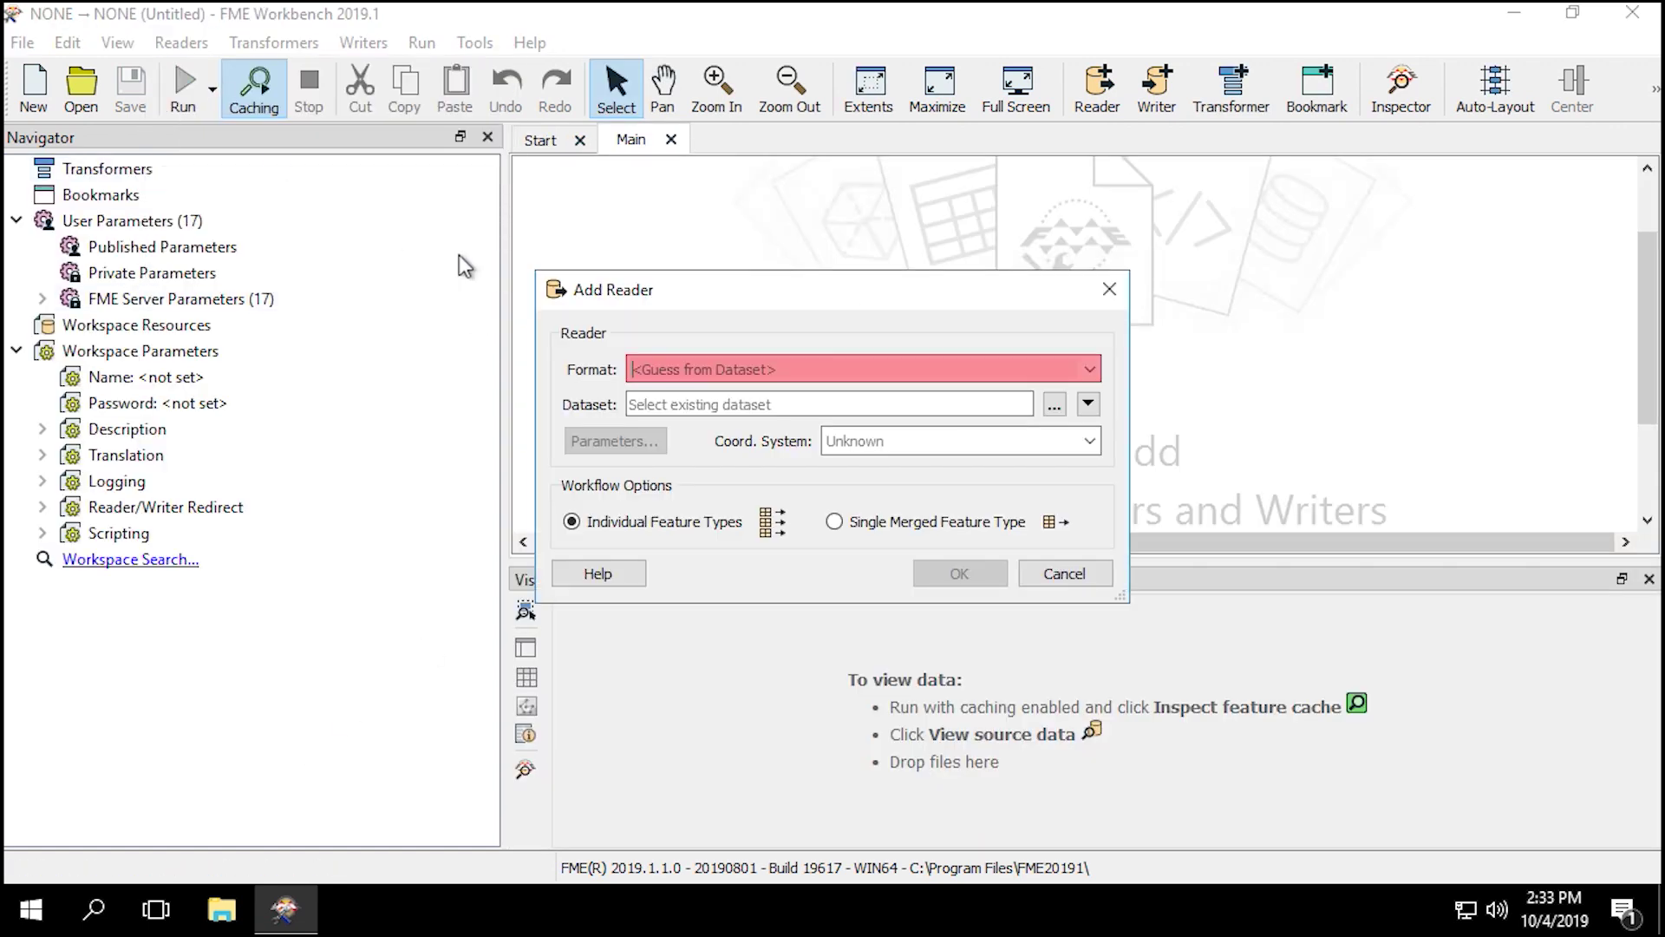
type("shape")
key("Down")
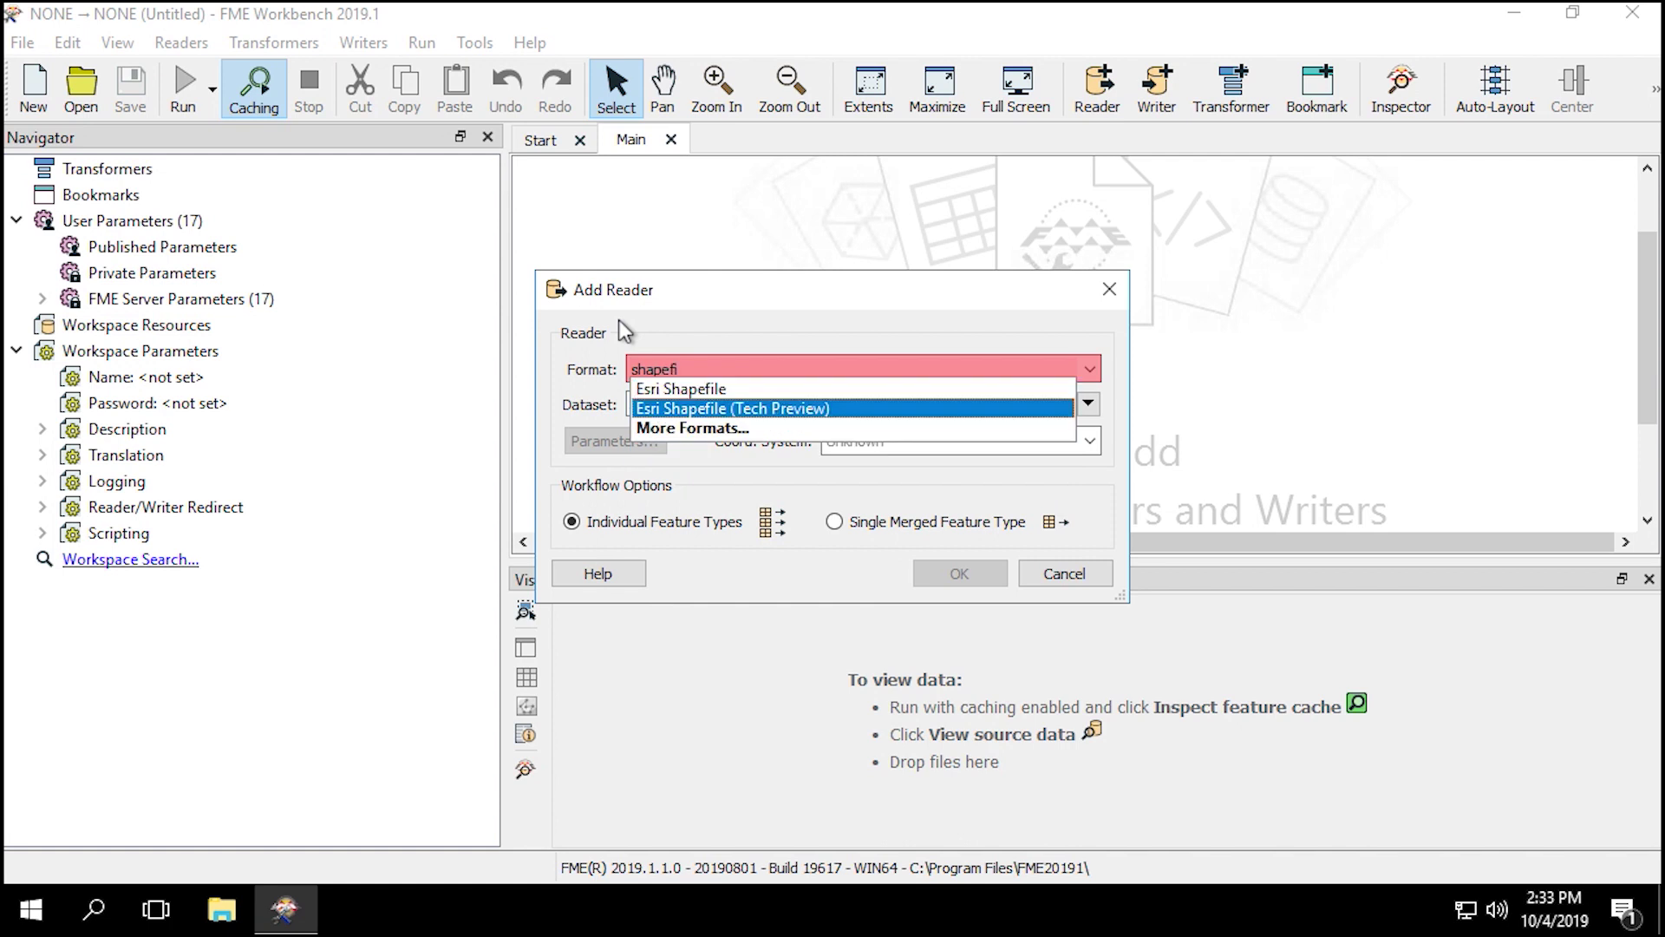
key("Return")
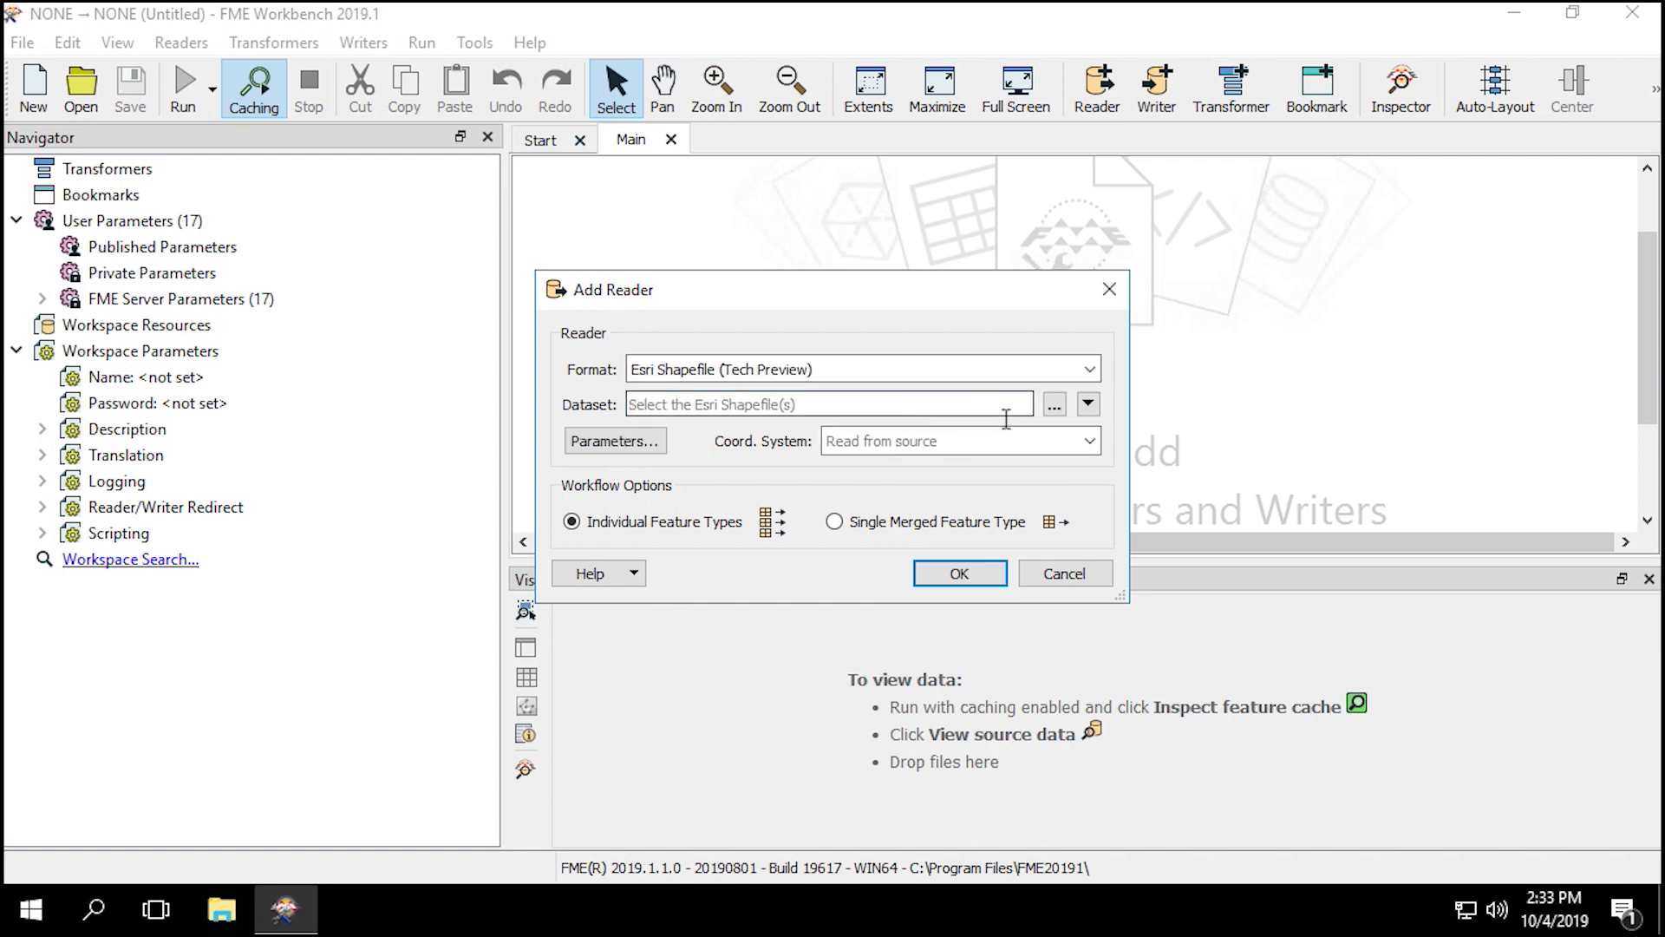
left_click(1062, 409)
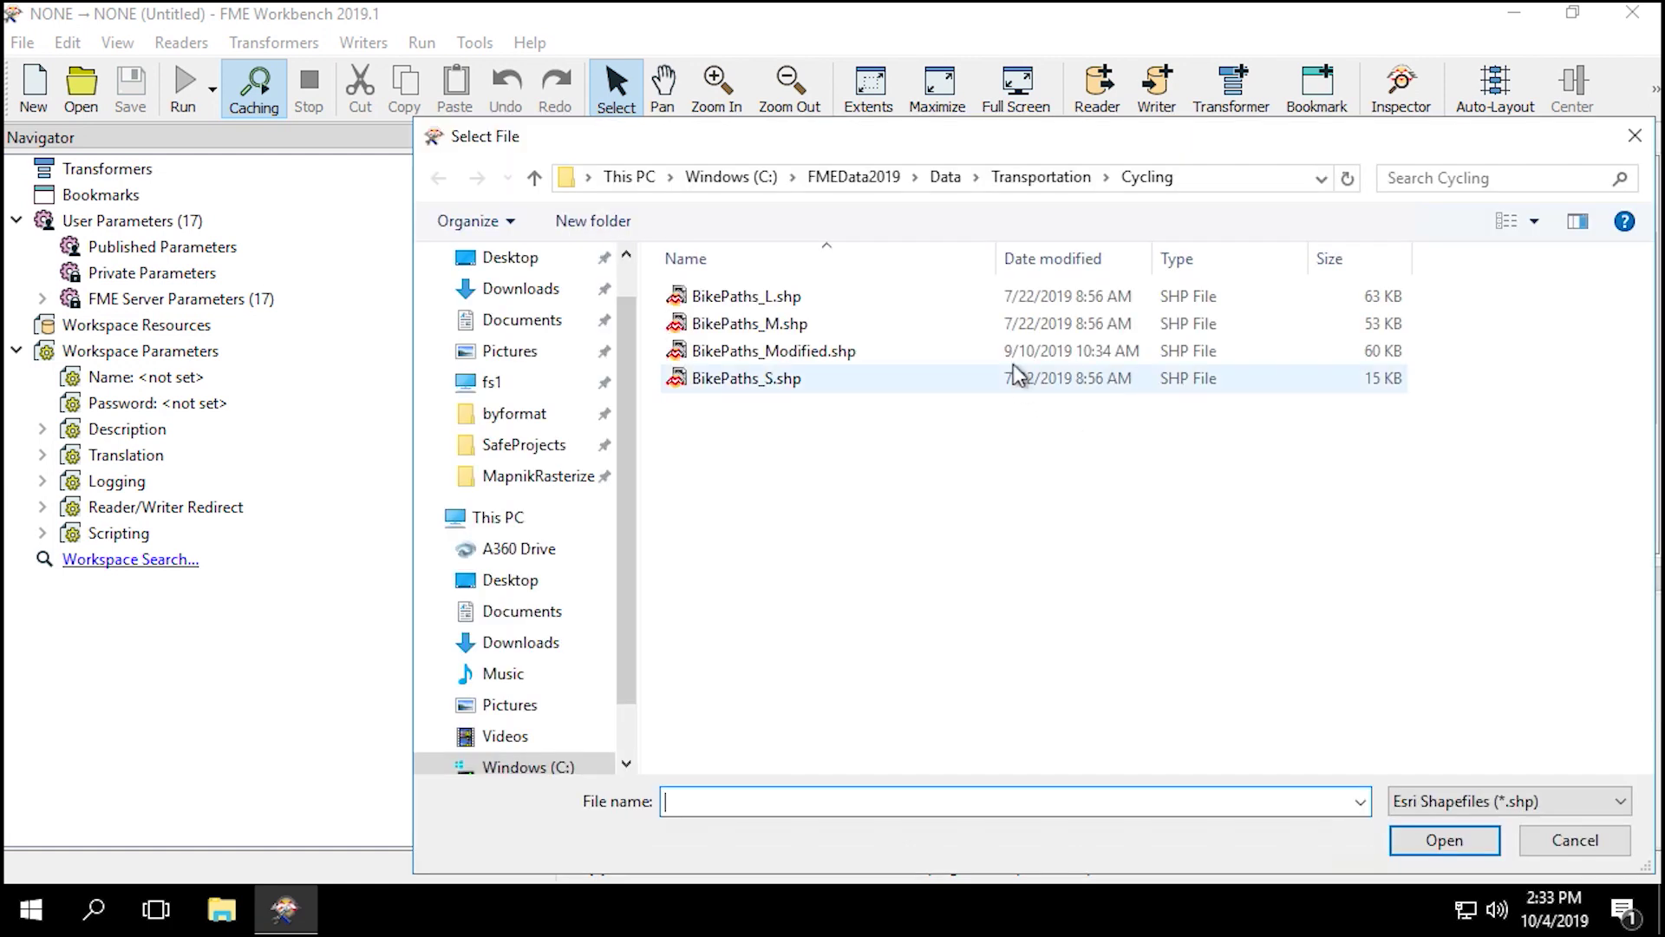
double_click(1013, 303)
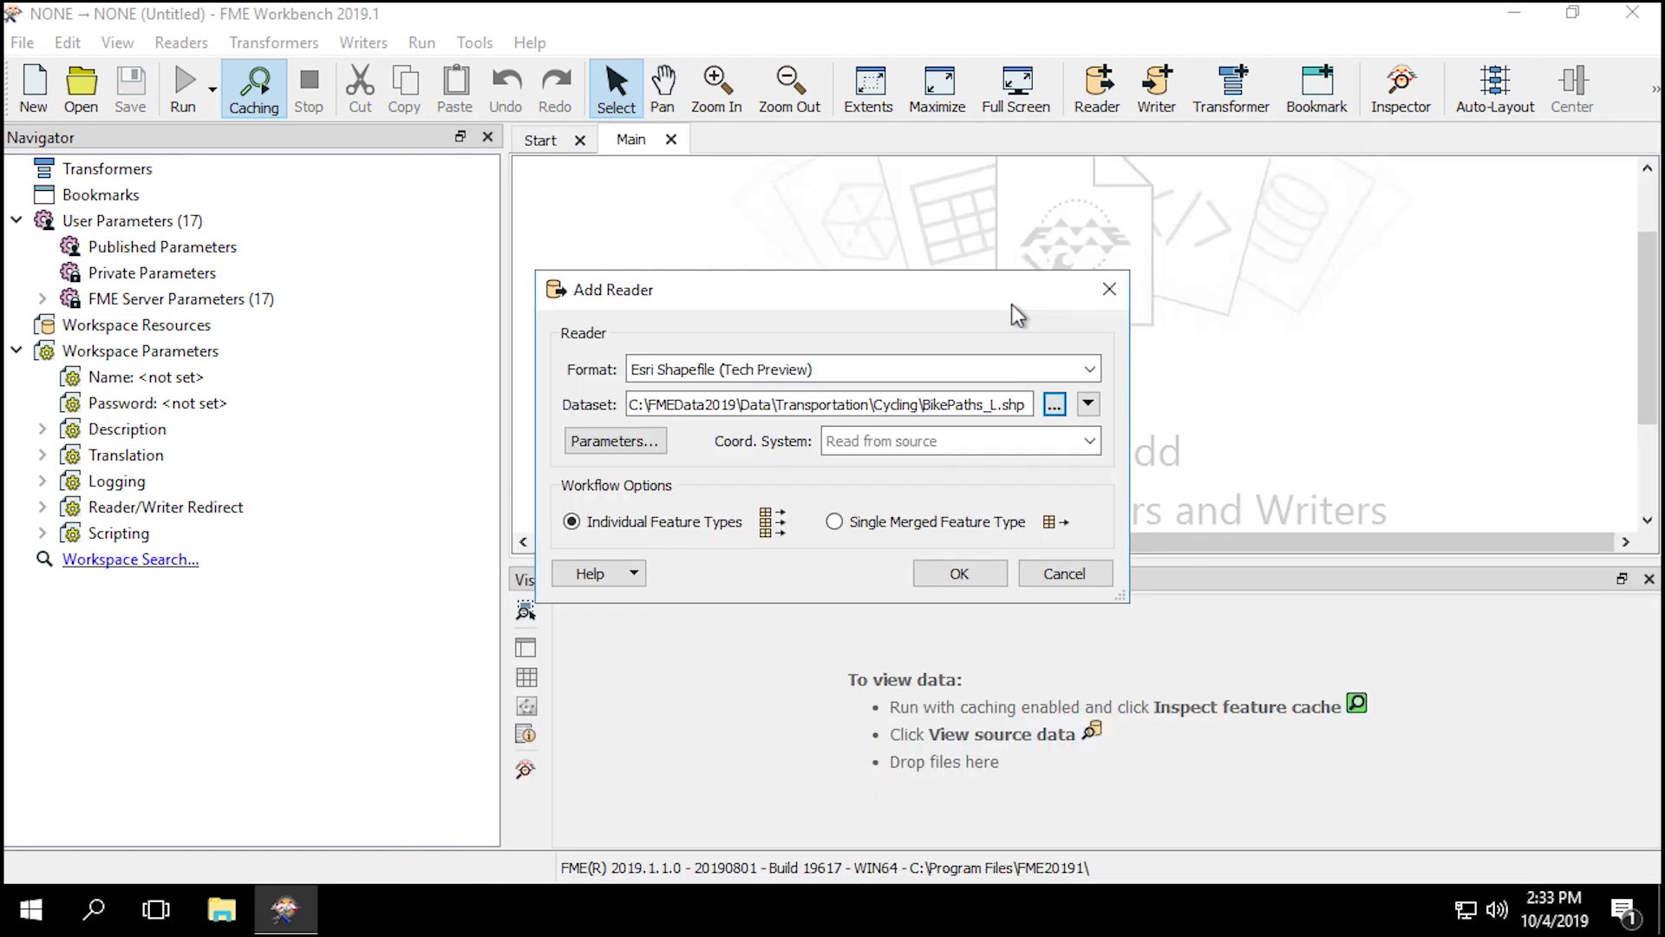
- Place the BikePaths_L reader, preview its 471 rows, and begin adding a writer
left_click(984, 569)
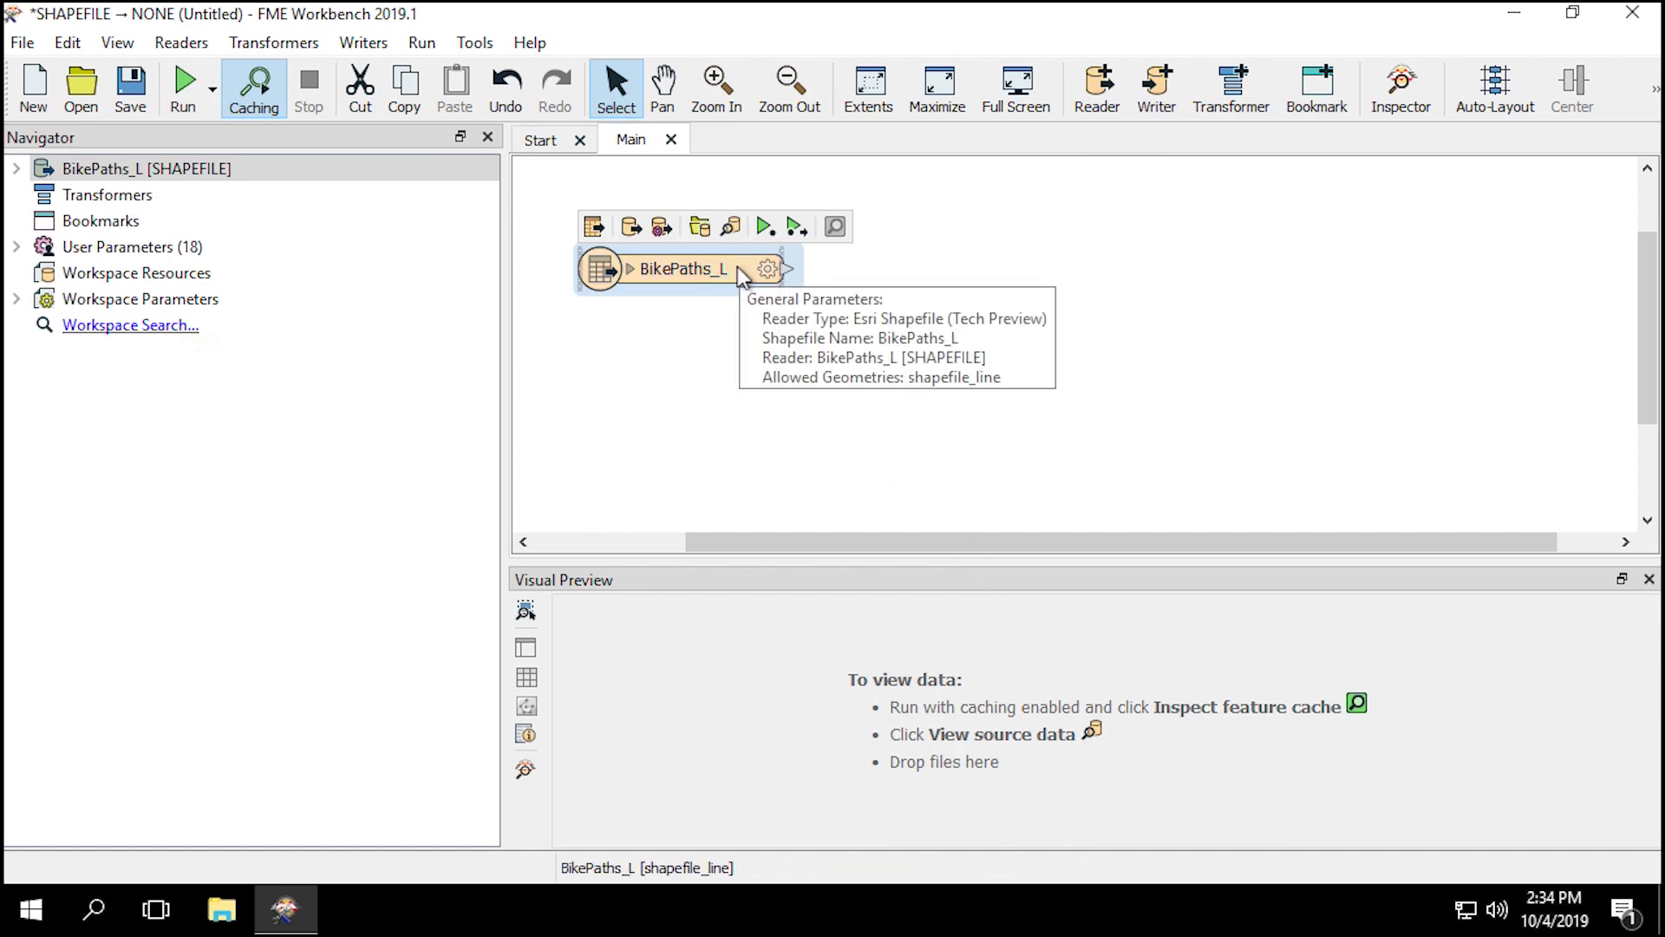
left_click(732, 228)
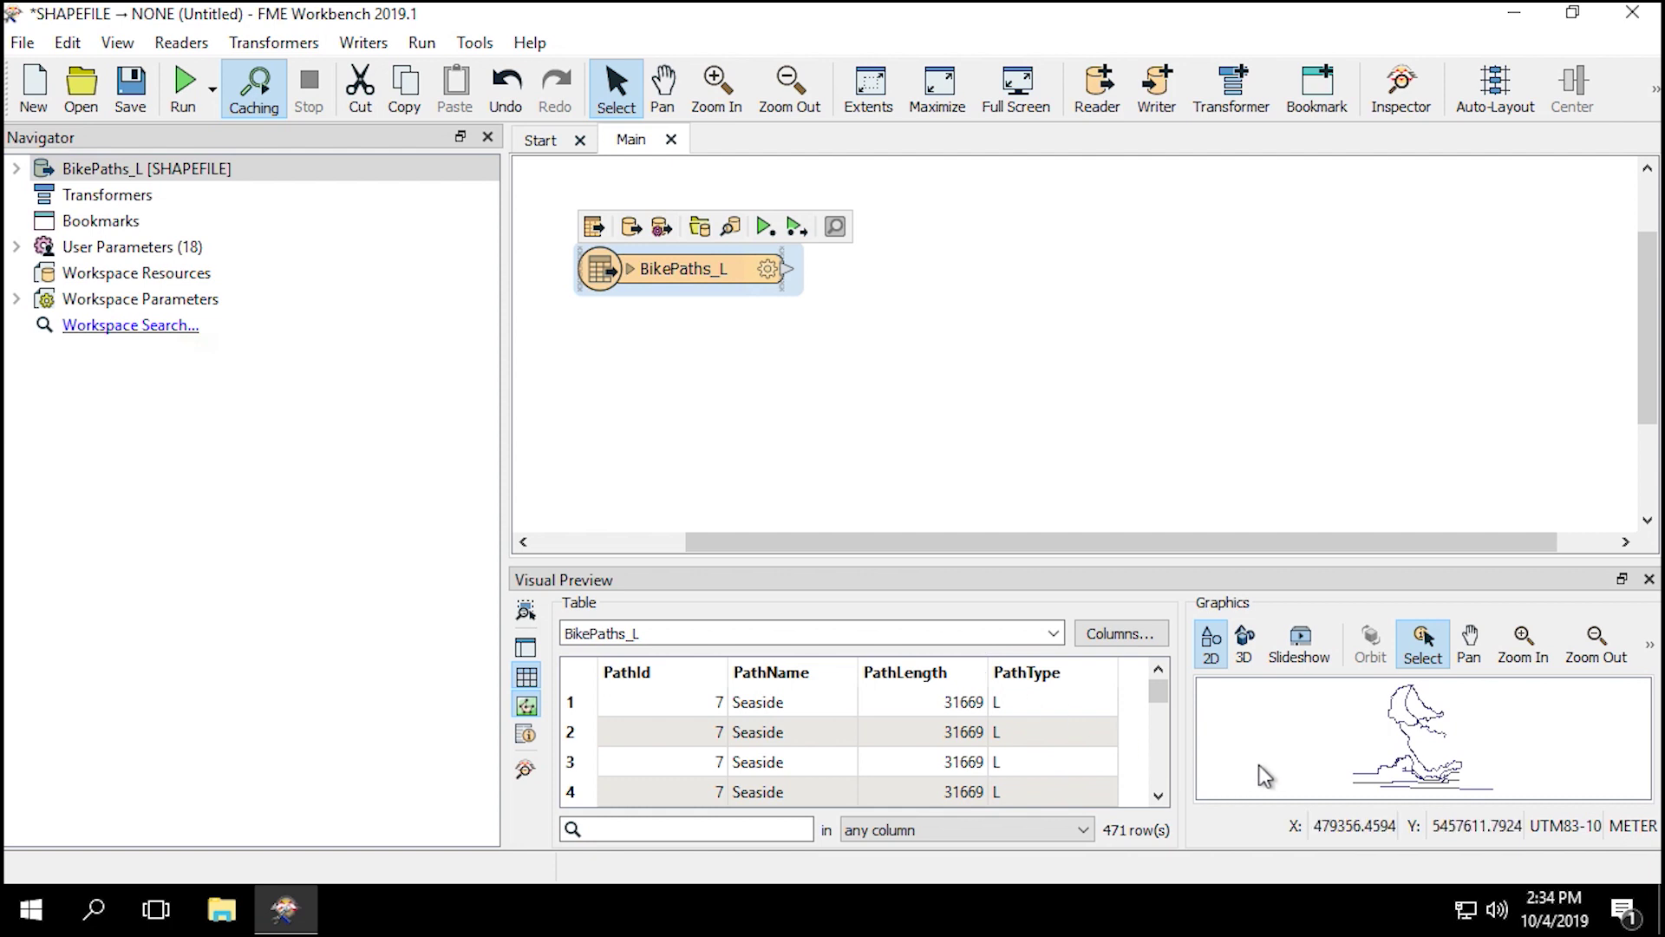
scroll(1341, 753, "up", 3)
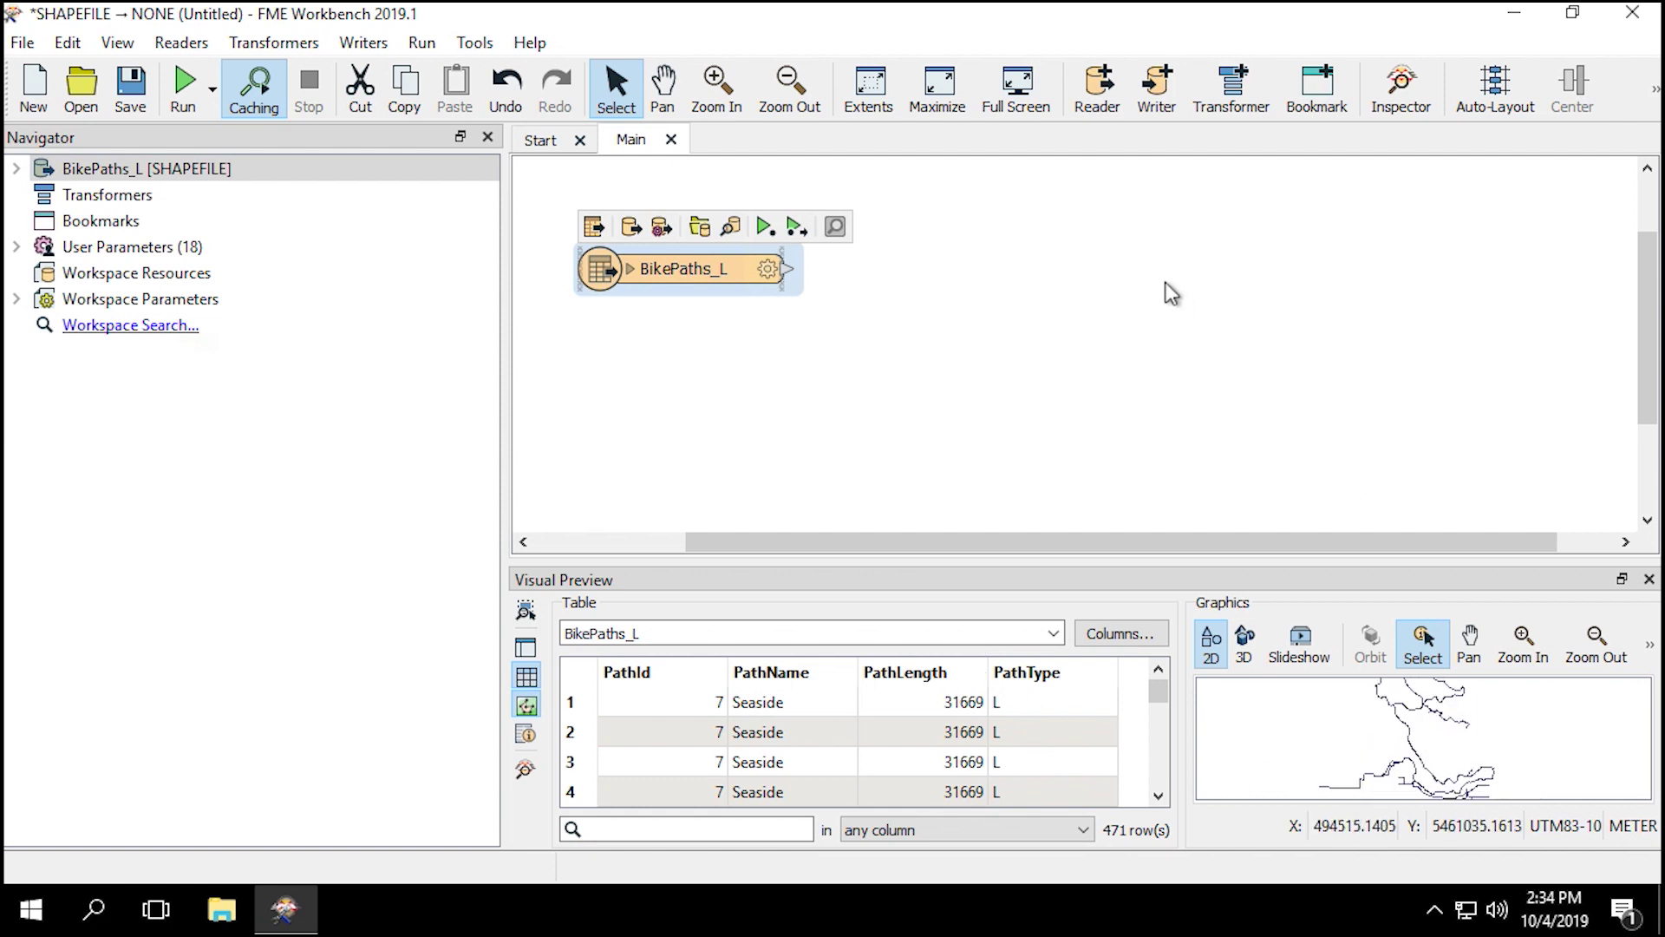
left_click(1162, 100)
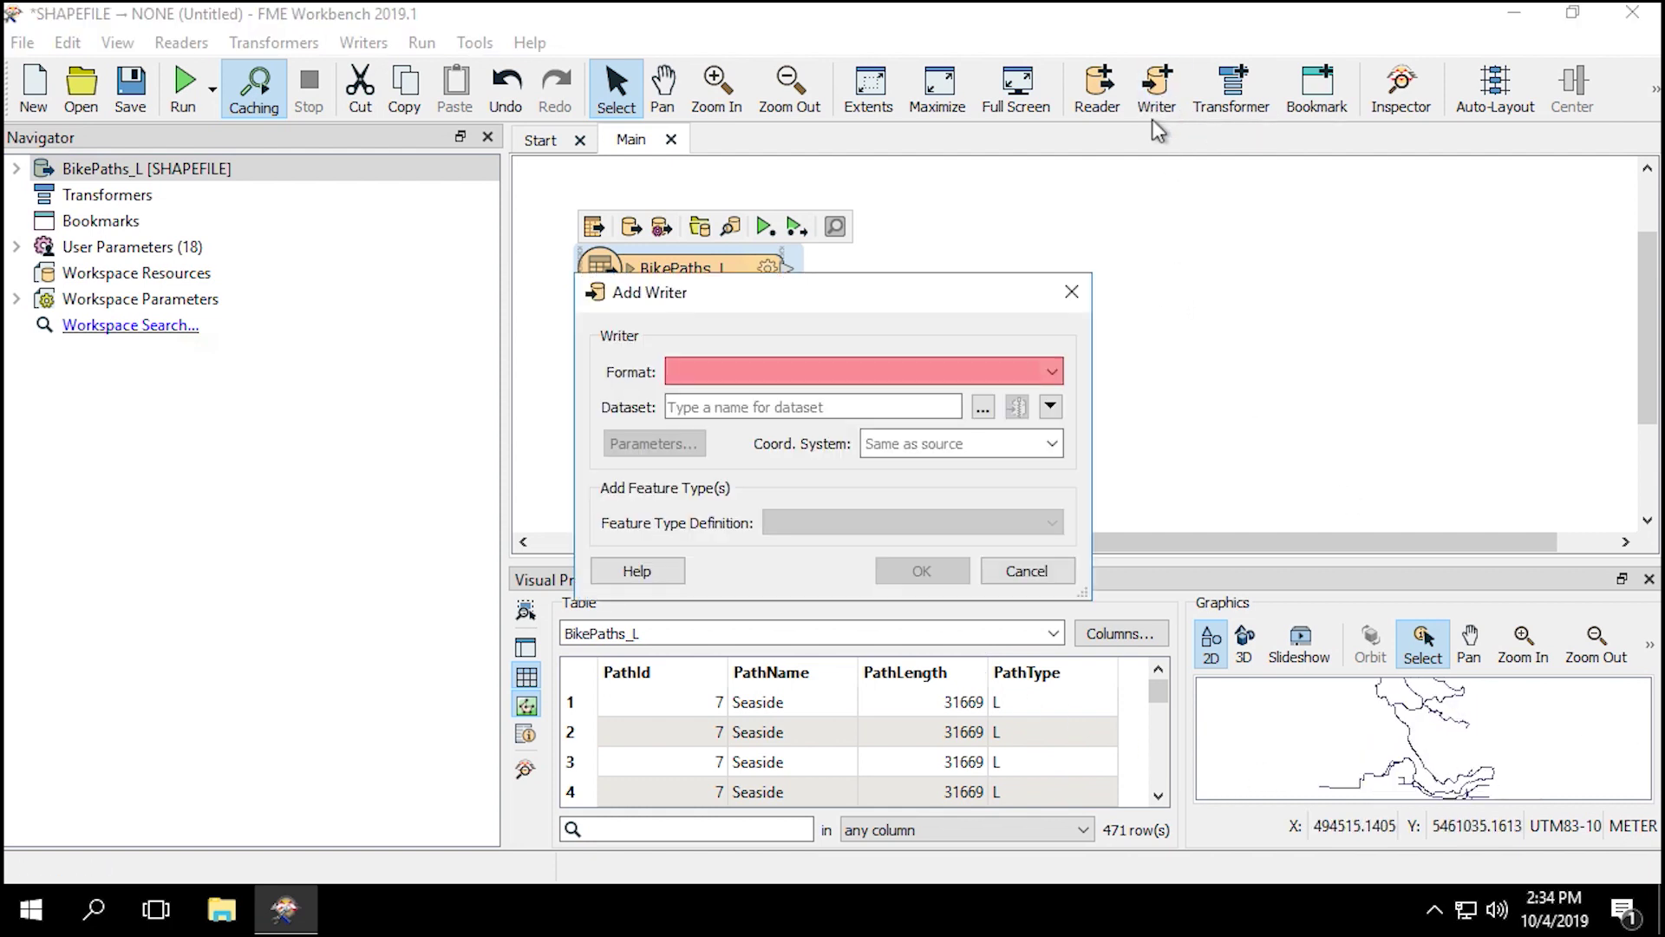
- Add a PostGIS writer on PostGIS Training with Table Definition set to Import from Dataset
type("PostGIS")
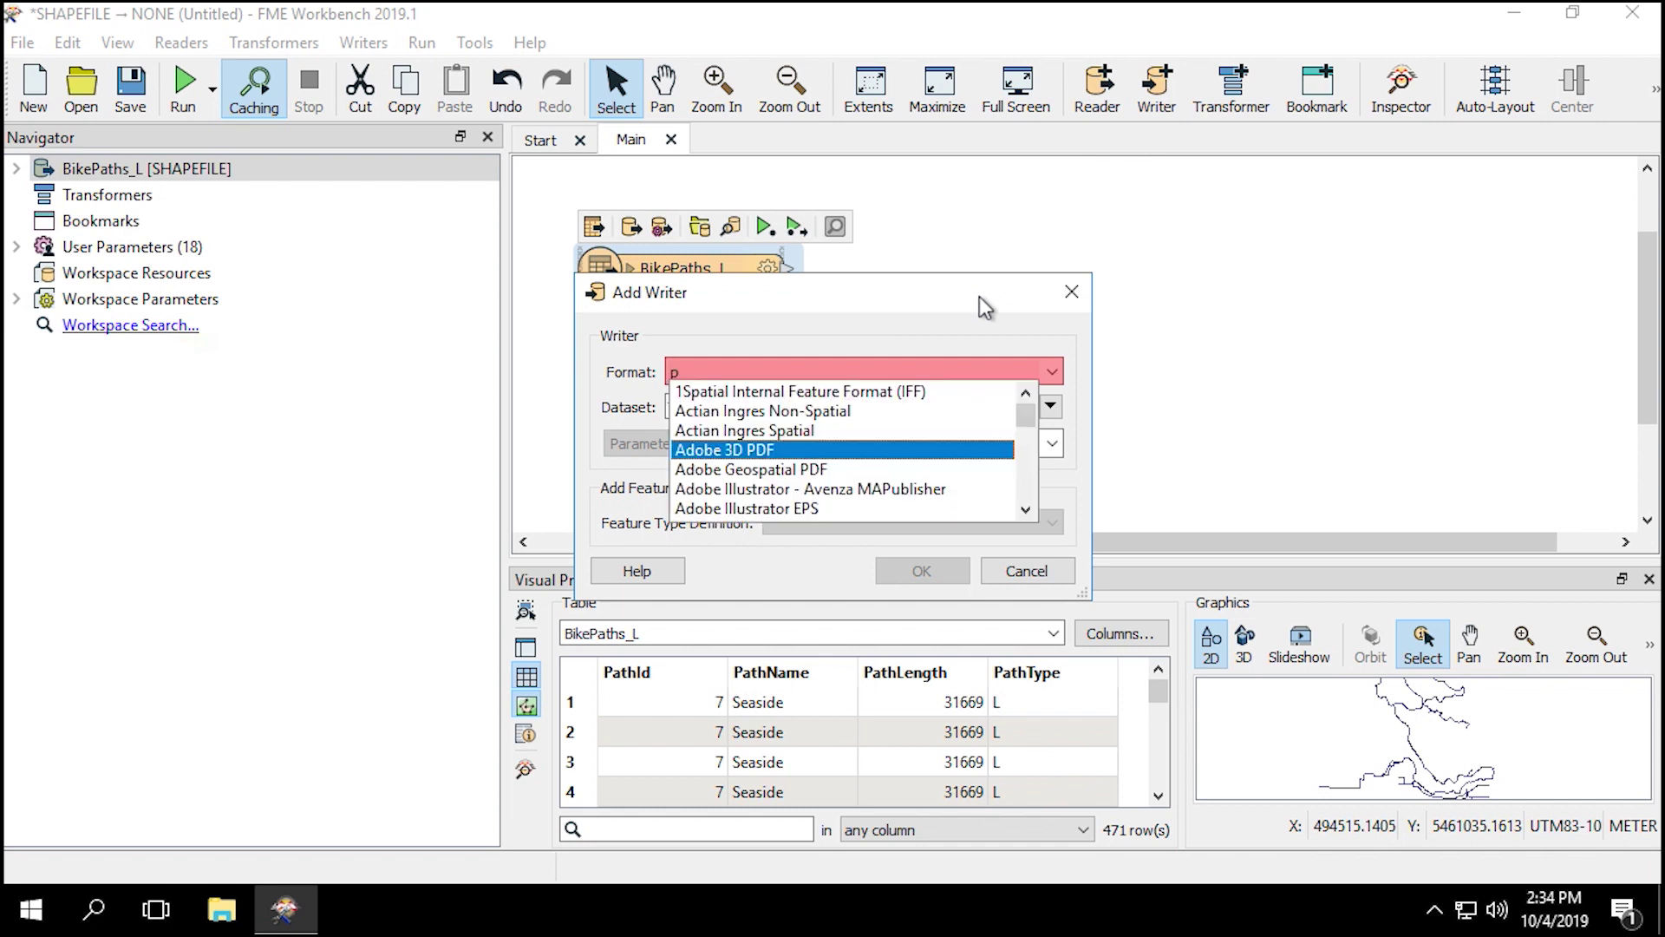
key("Return")
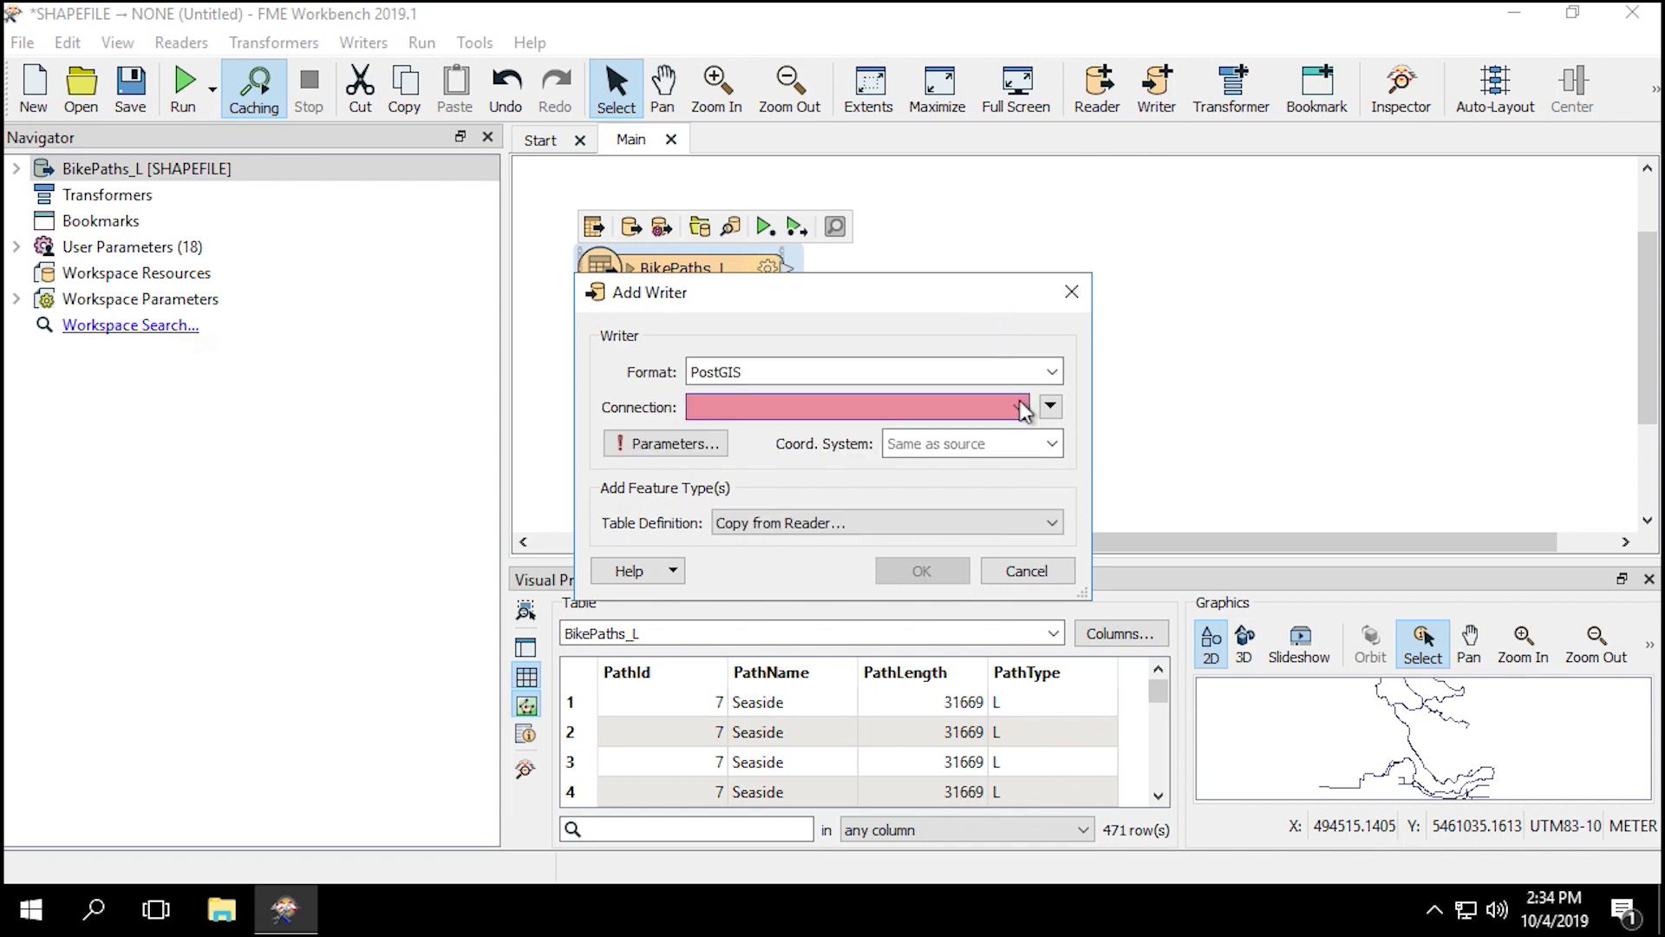
left_click(1018, 407)
left_click(1017, 429)
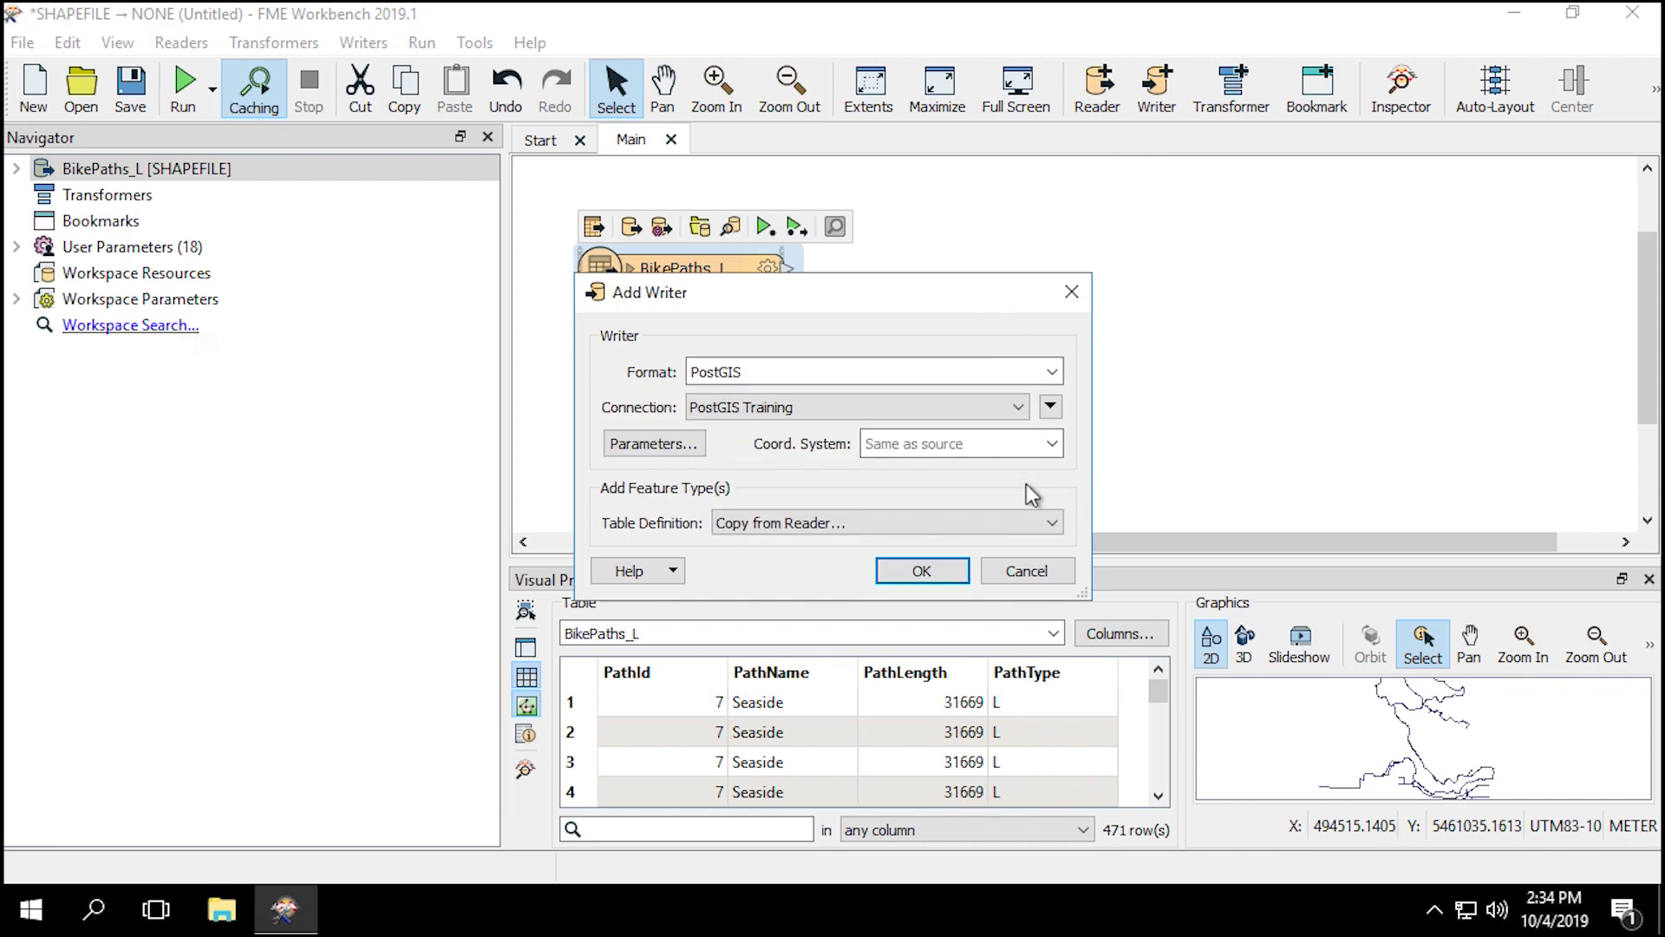
left_click(1035, 519)
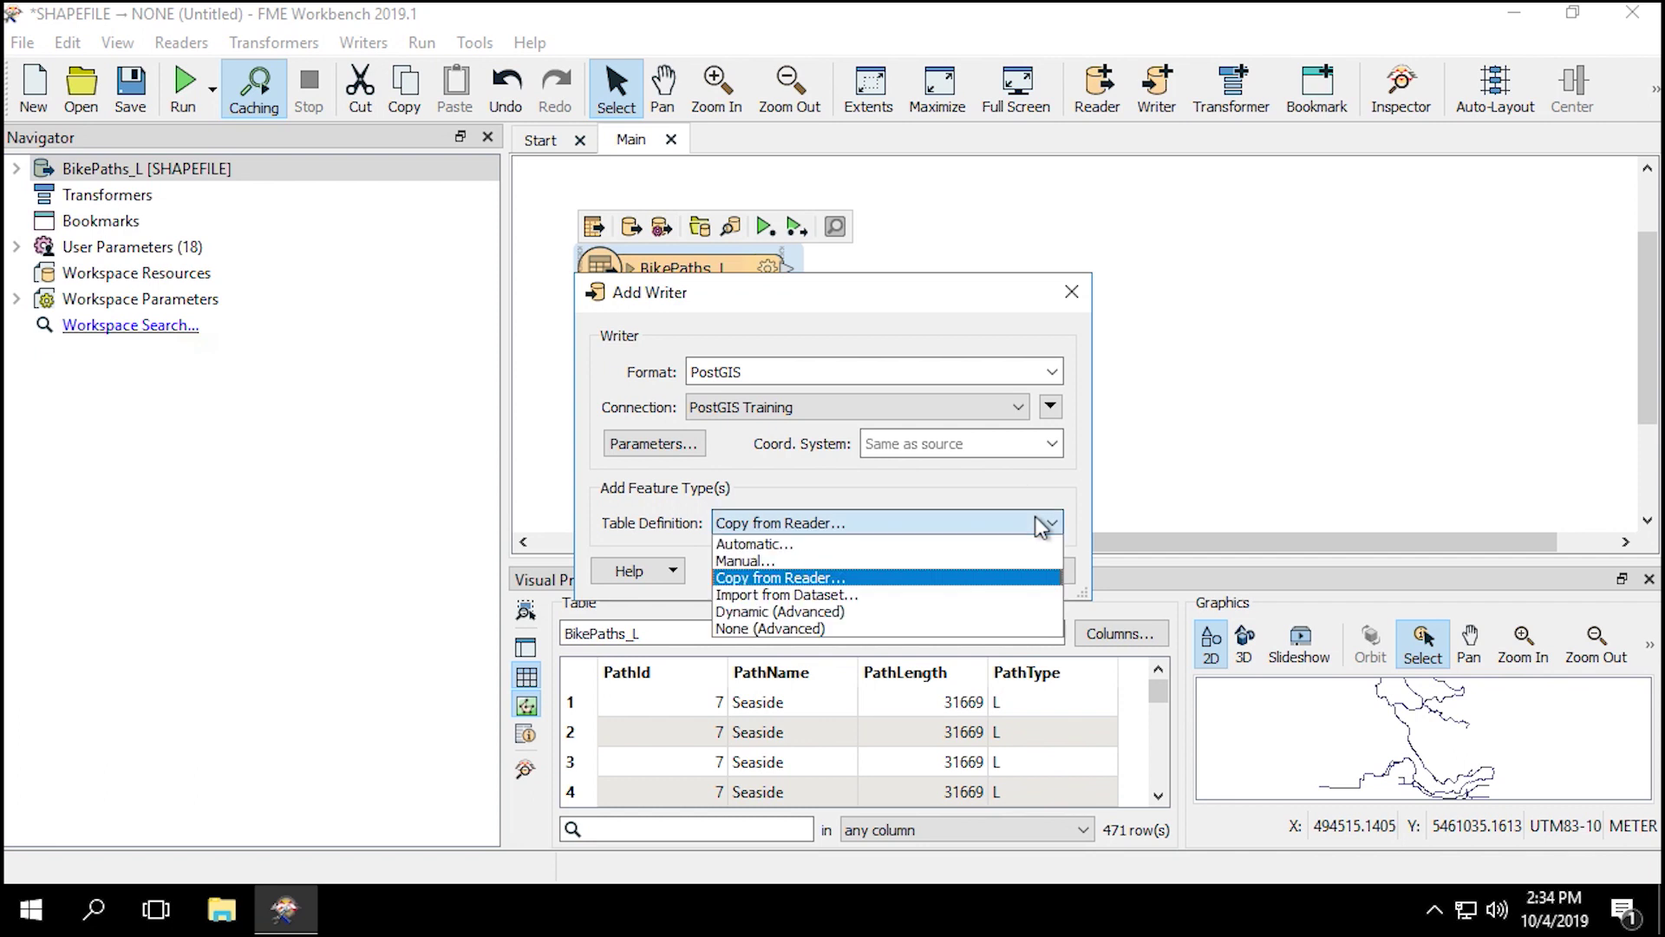
left_click(1023, 595)
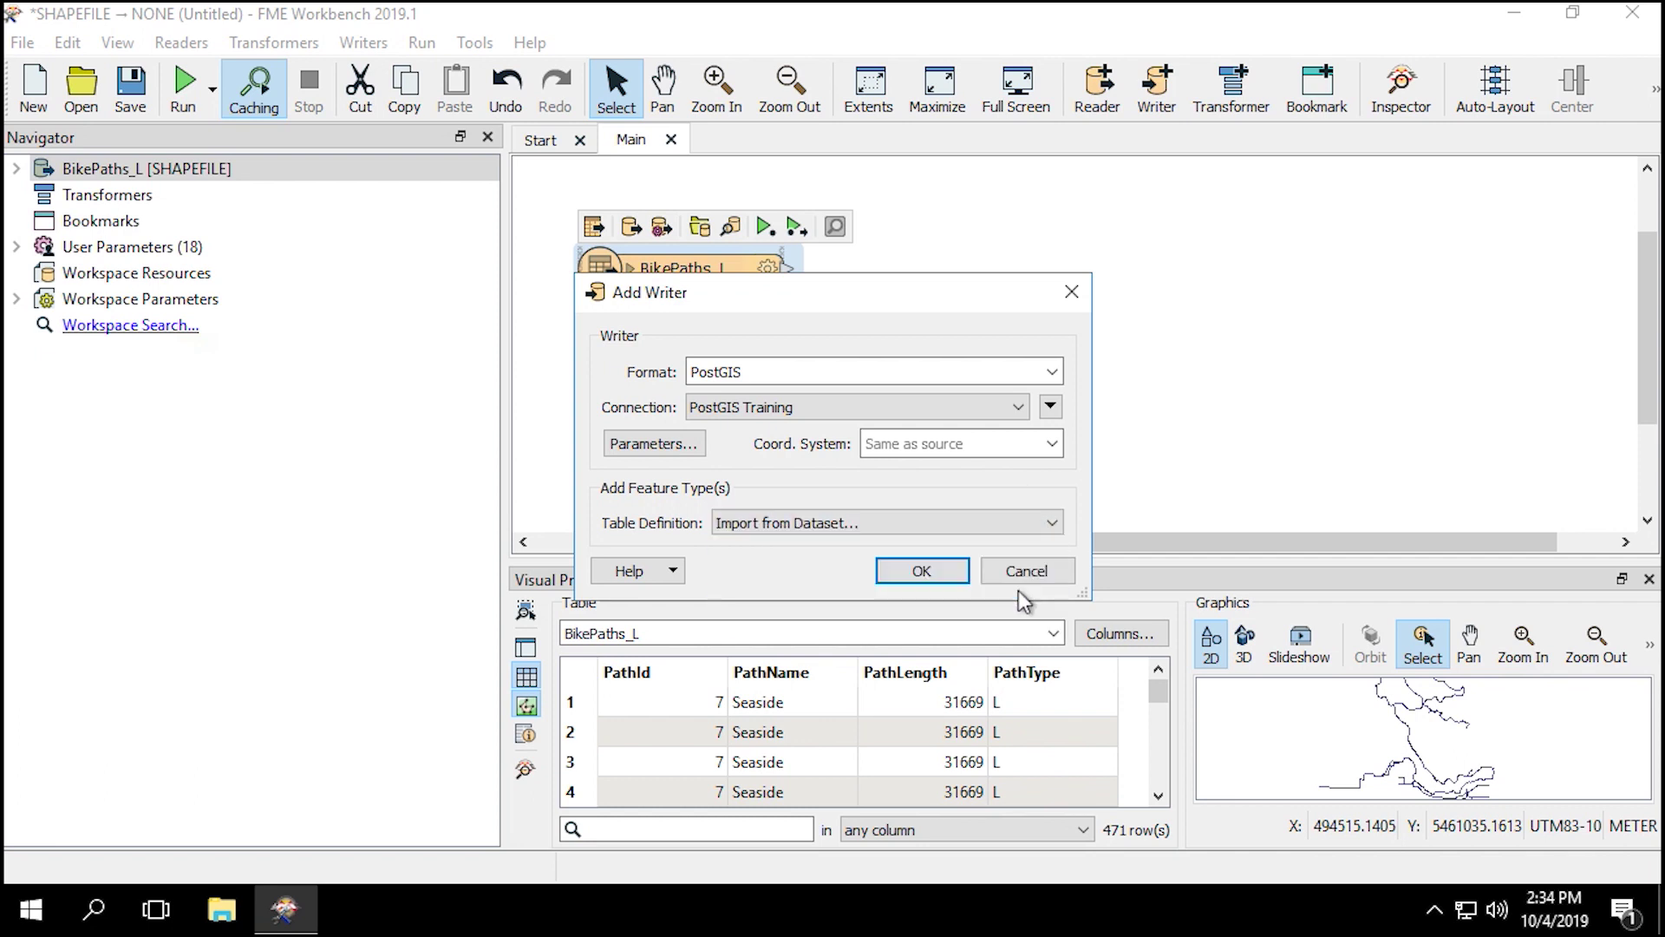
left_click(960, 576)
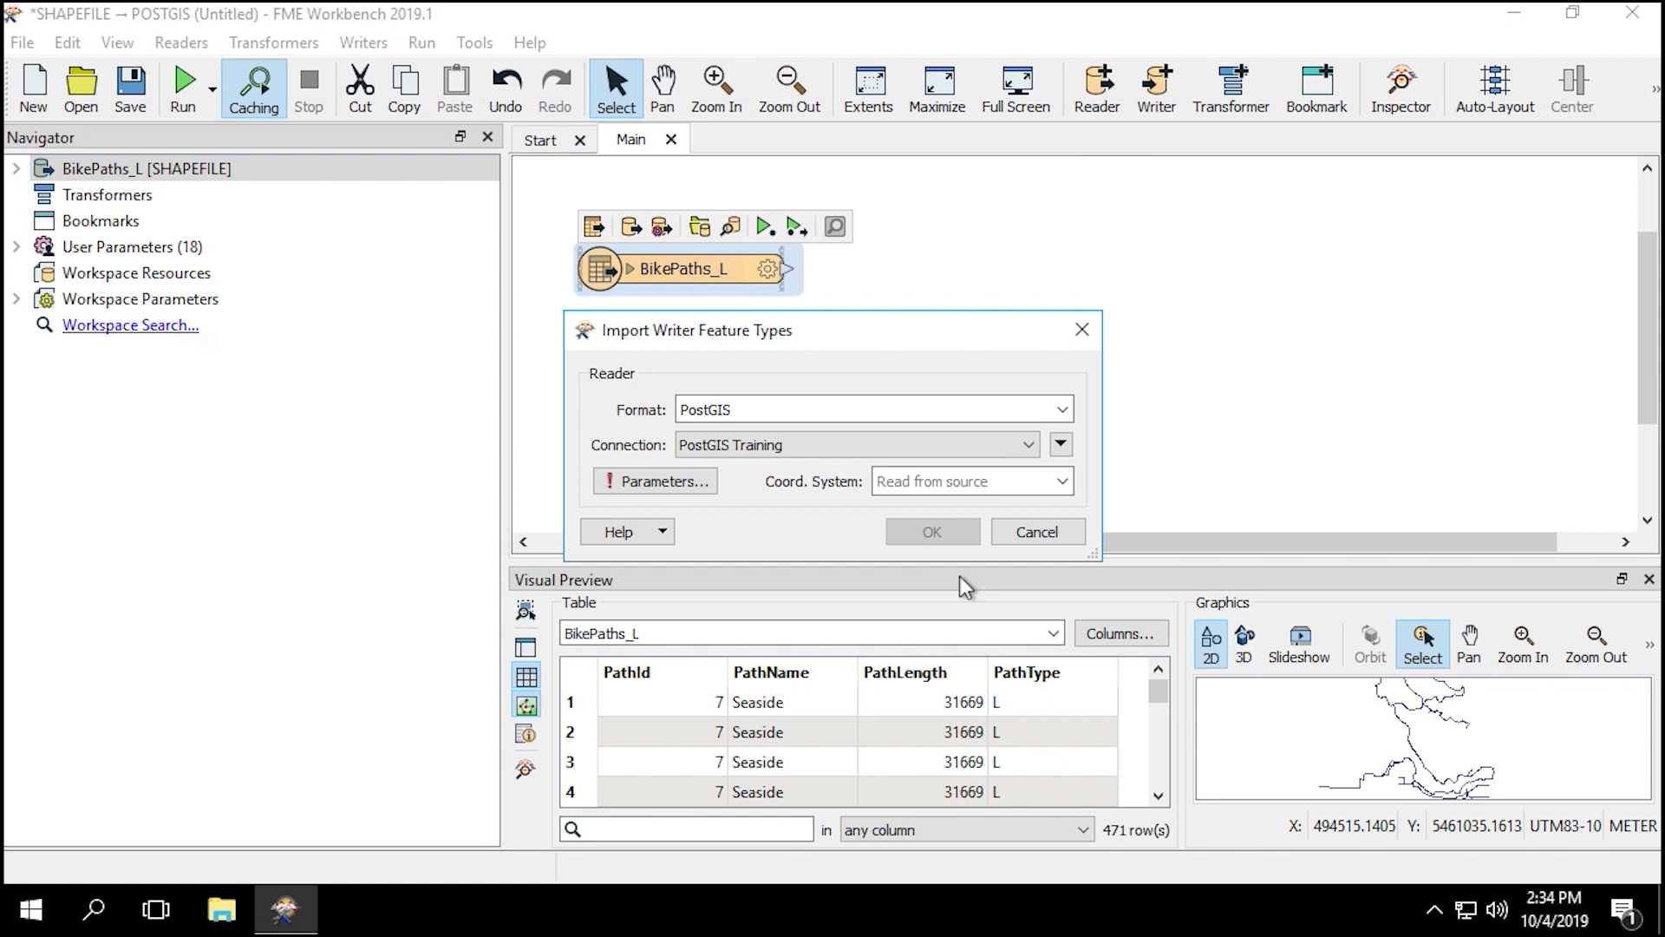
- Import public.BikePaths from PostGIS Training as the writer feature type
left_click(716, 486)
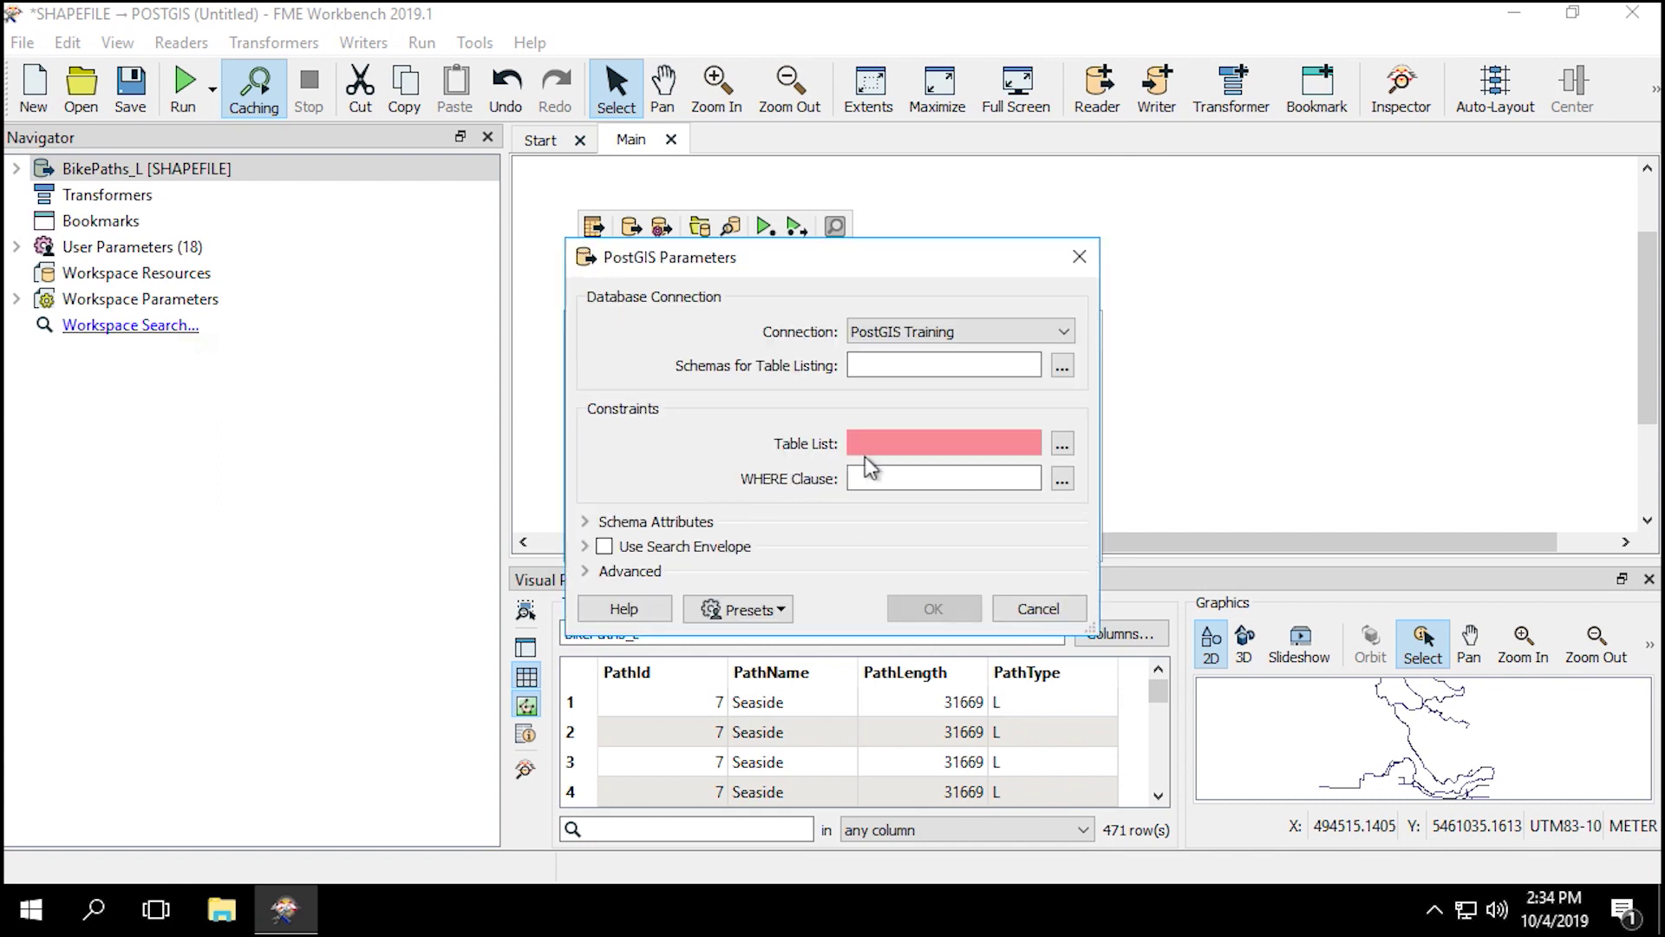
left_click(1053, 449)
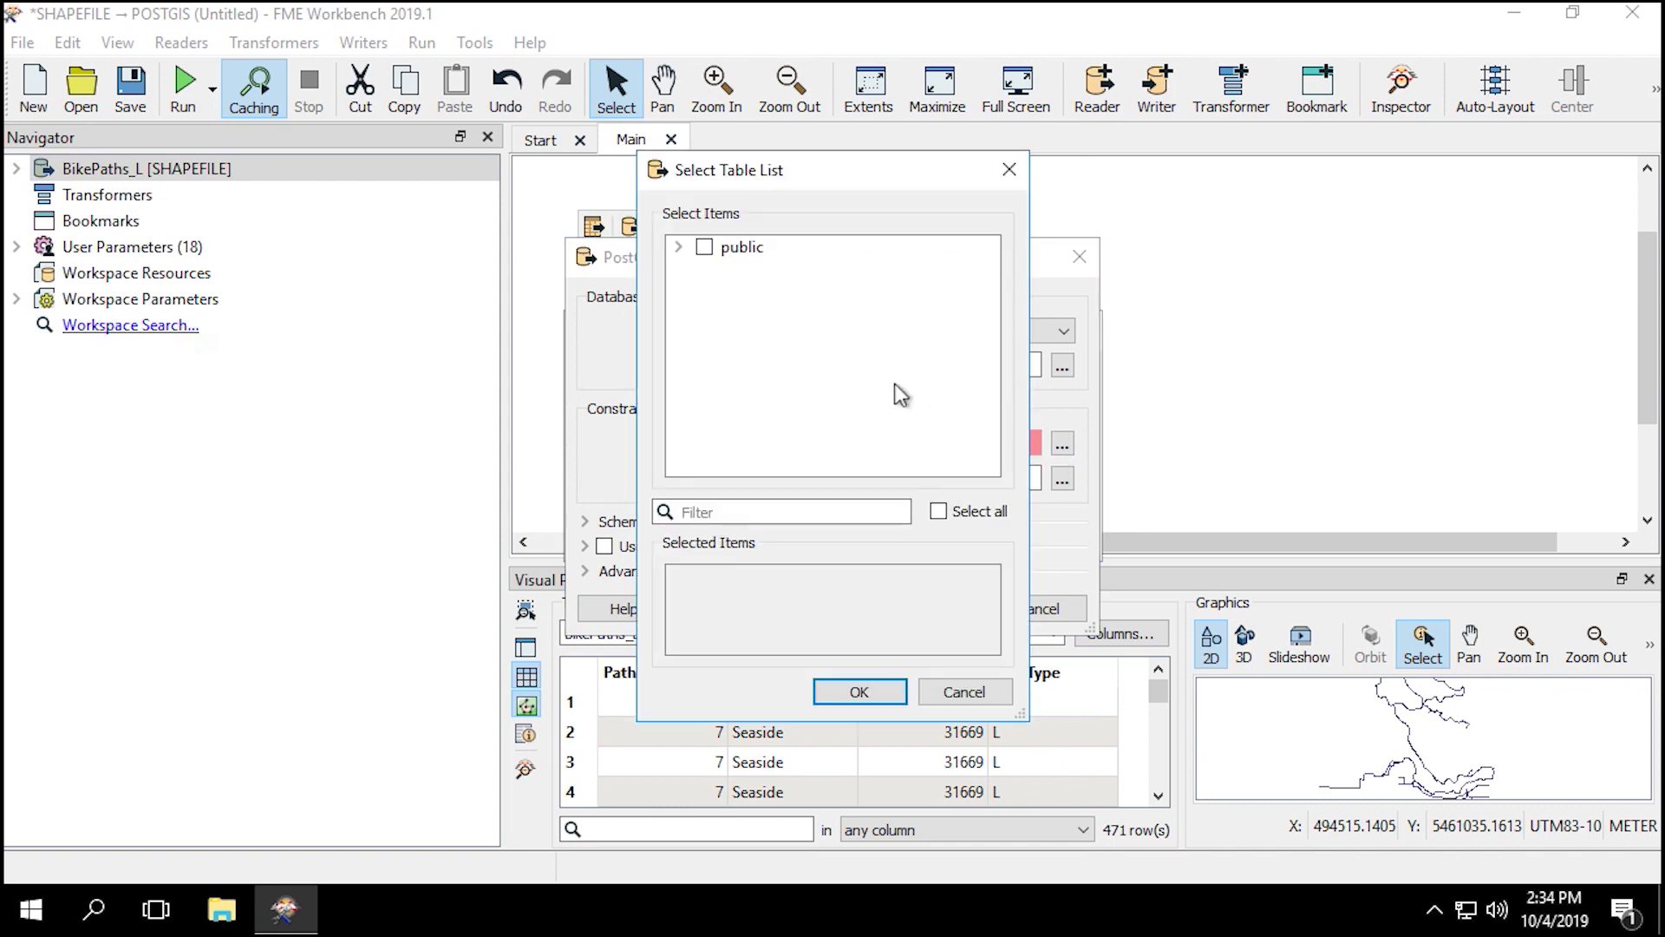
left_click(679, 248)
left_click(731, 445)
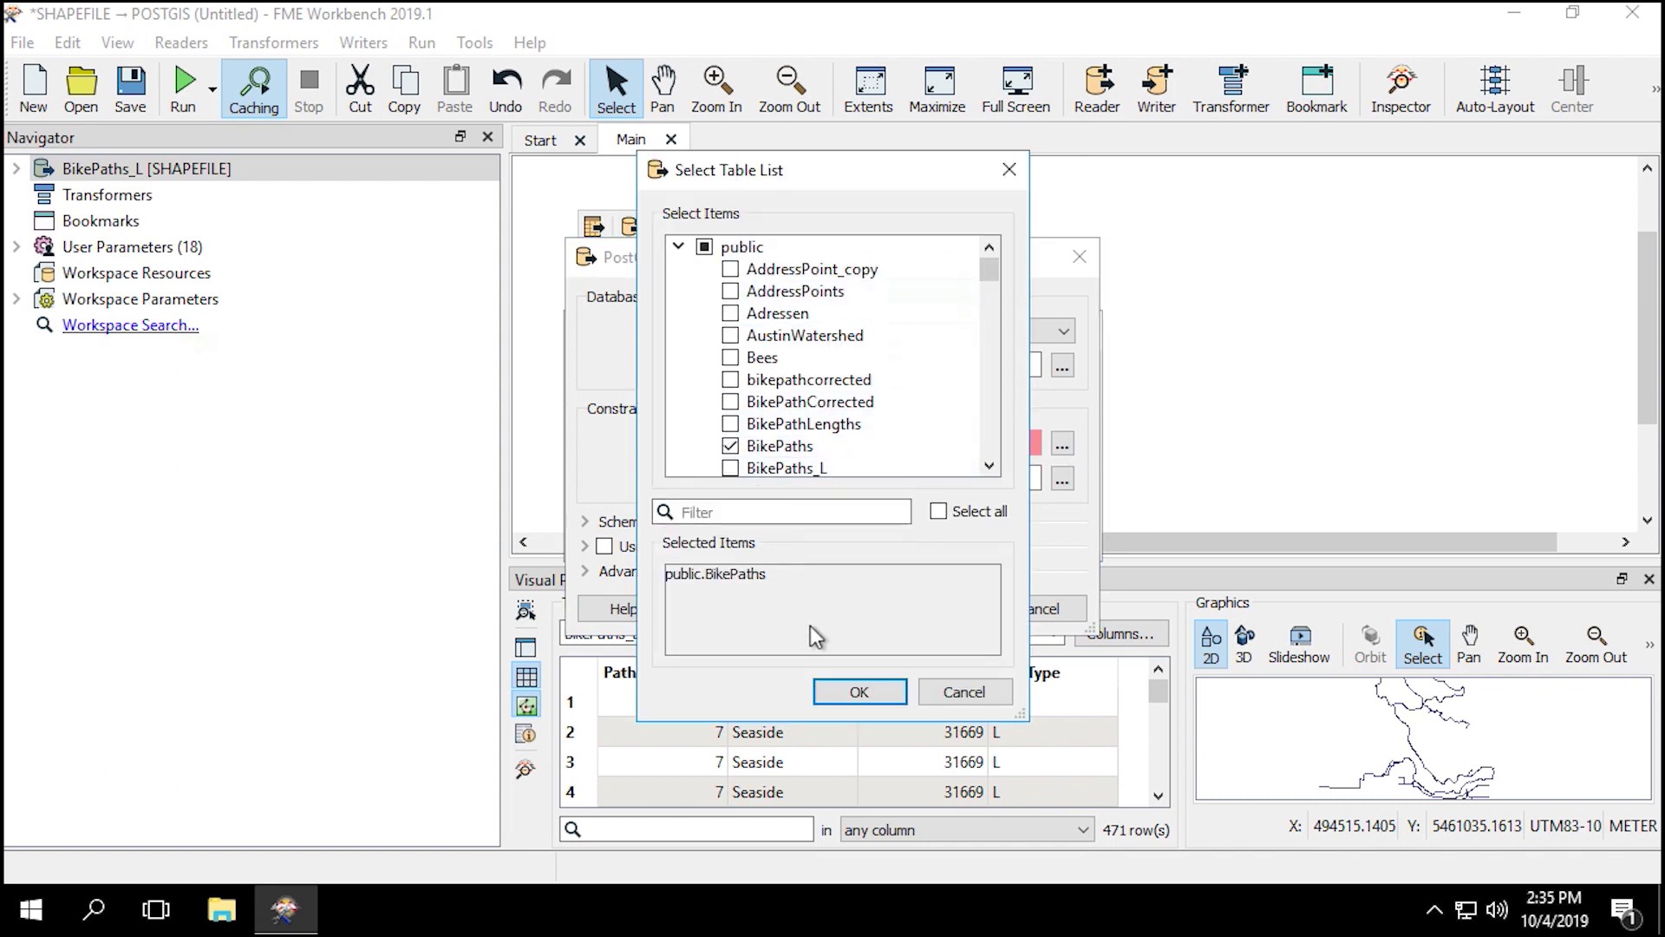
left_click(836, 687)
left_click(933, 606)
left_click(931, 535)
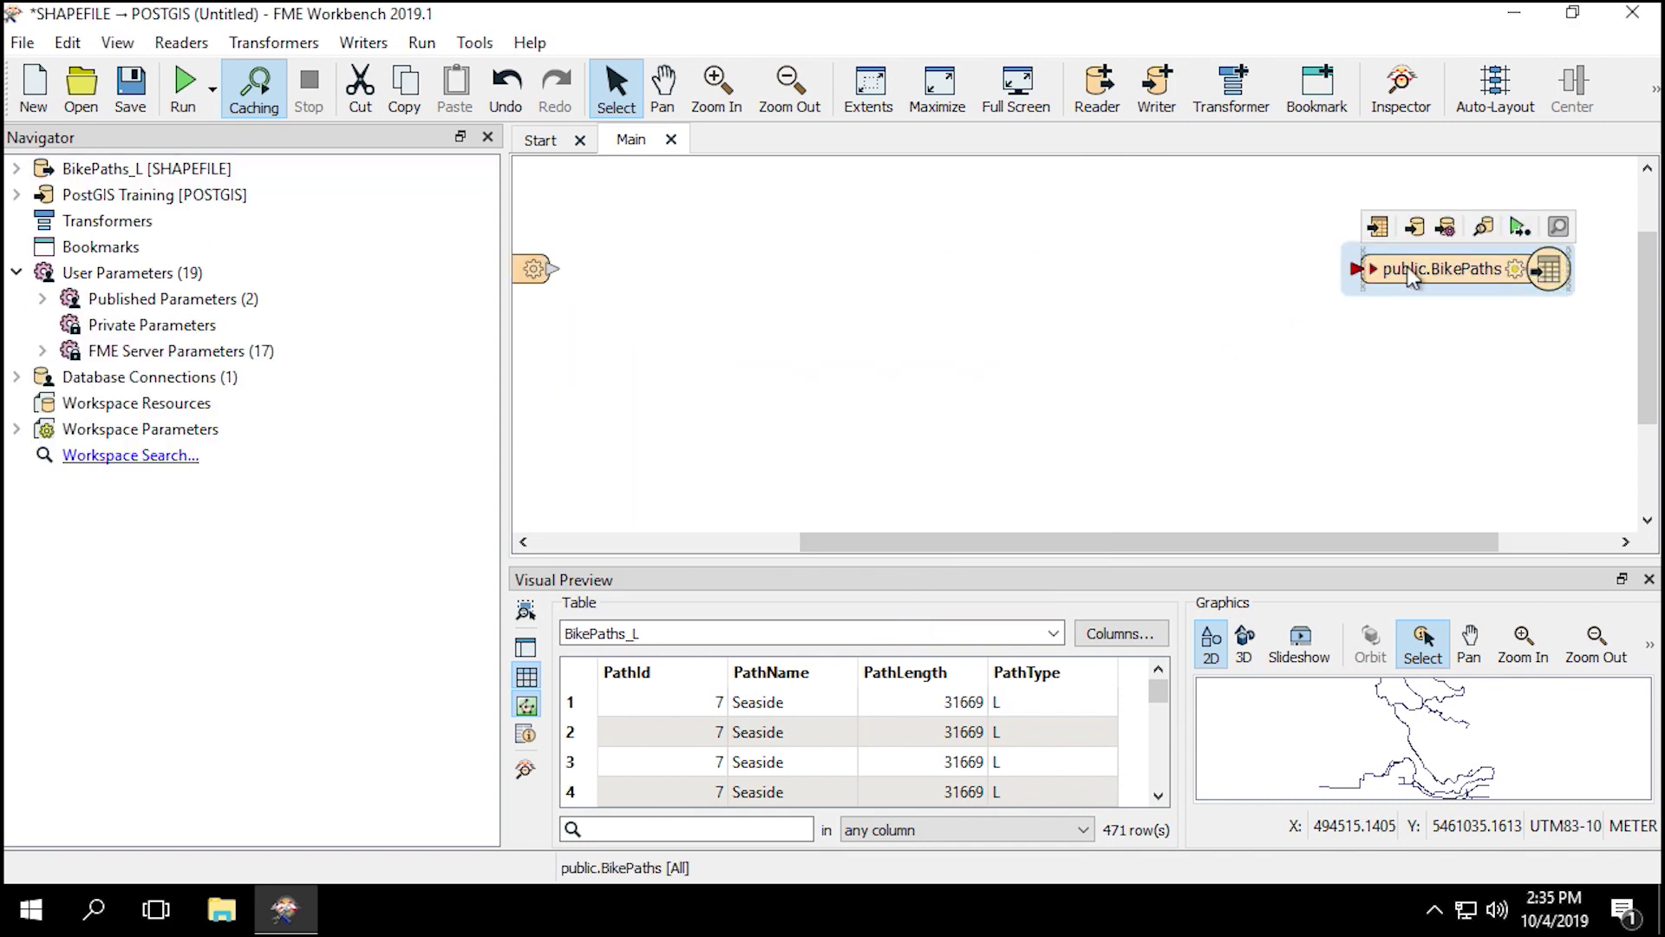
- Move the public.BikePaths writer beside BikePaths_L and expand both attribute lists
left_click_drag(1408, 267, 1063, 270)
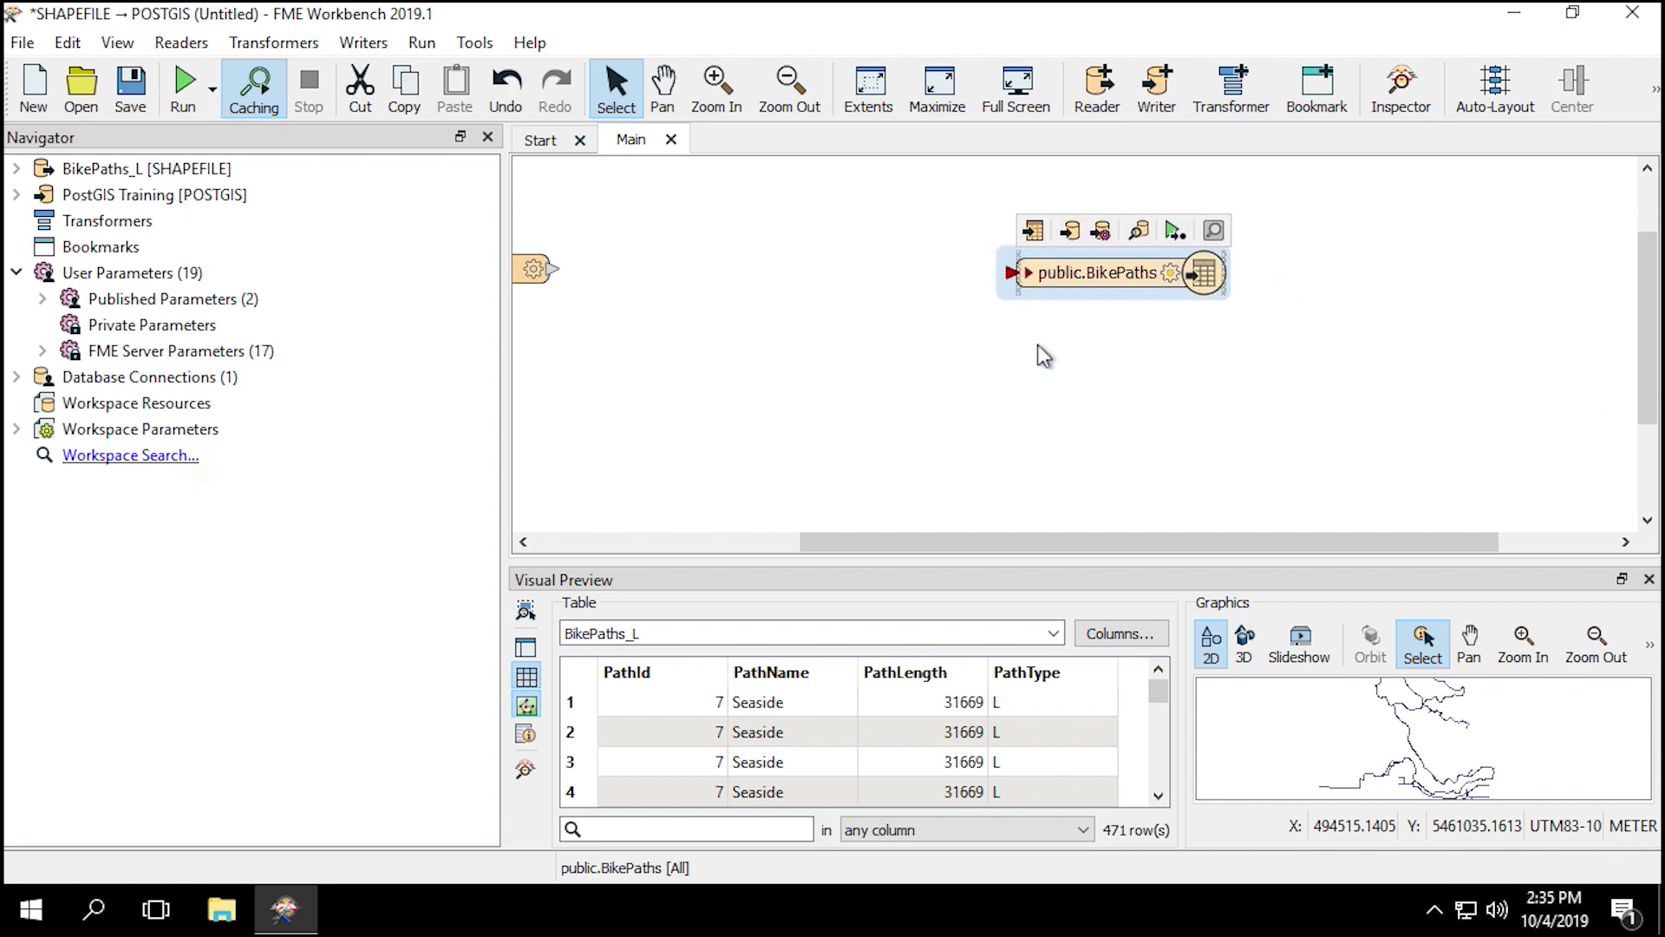
left_click_drag(966, 543, 825, 546)
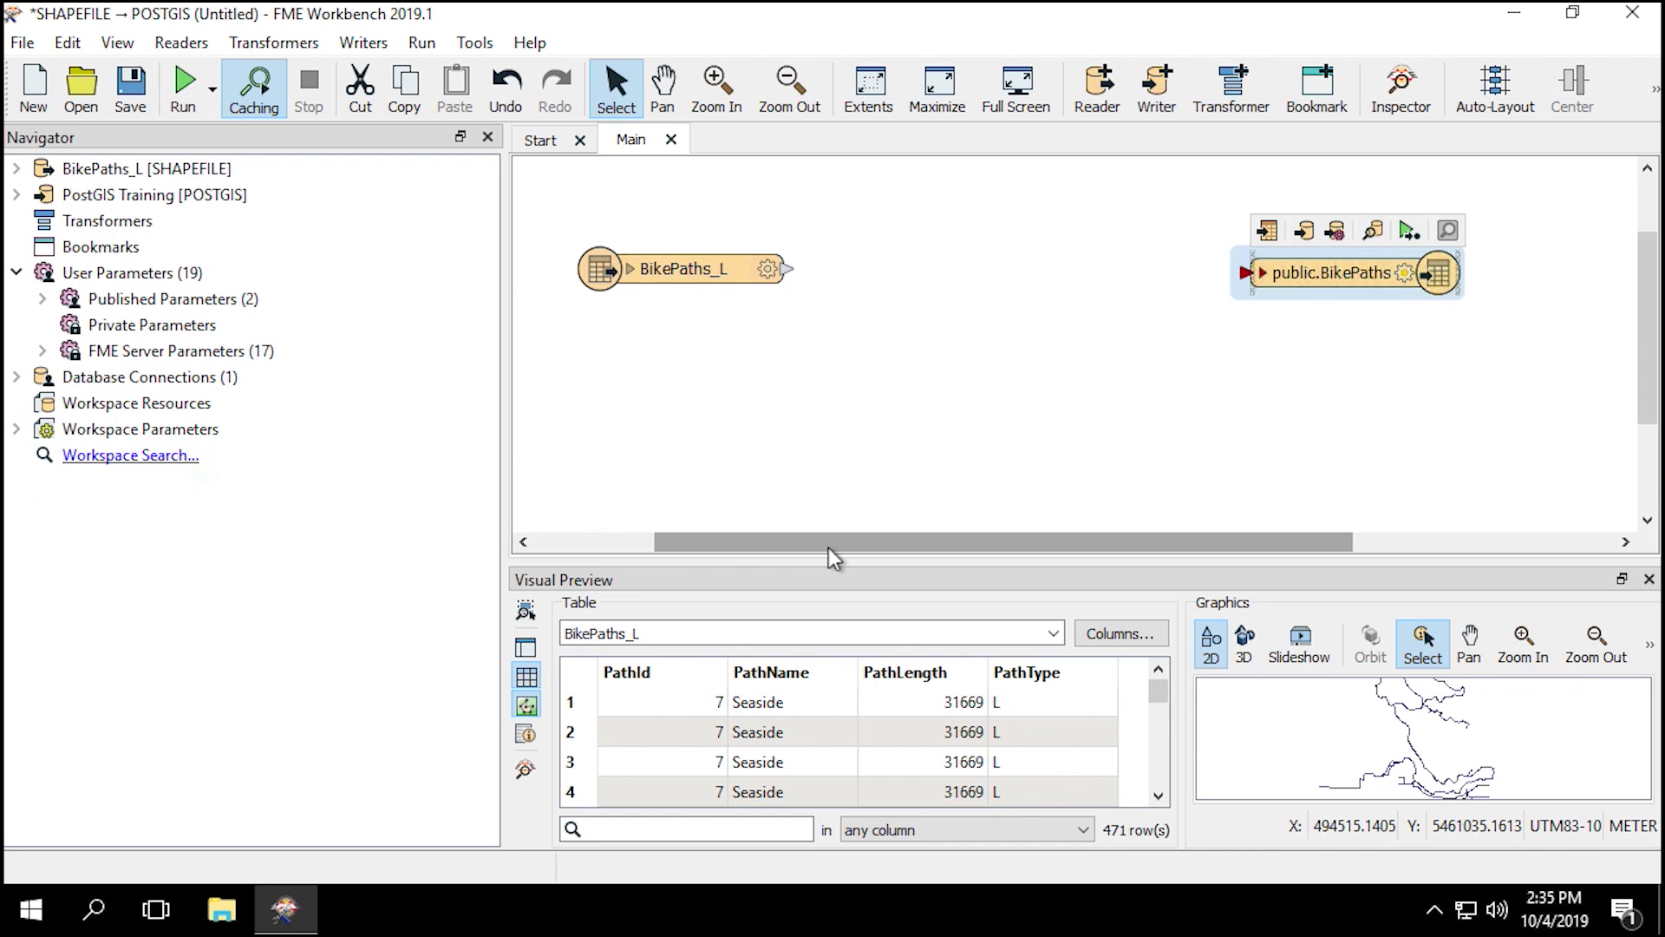
left_click(632, 273)
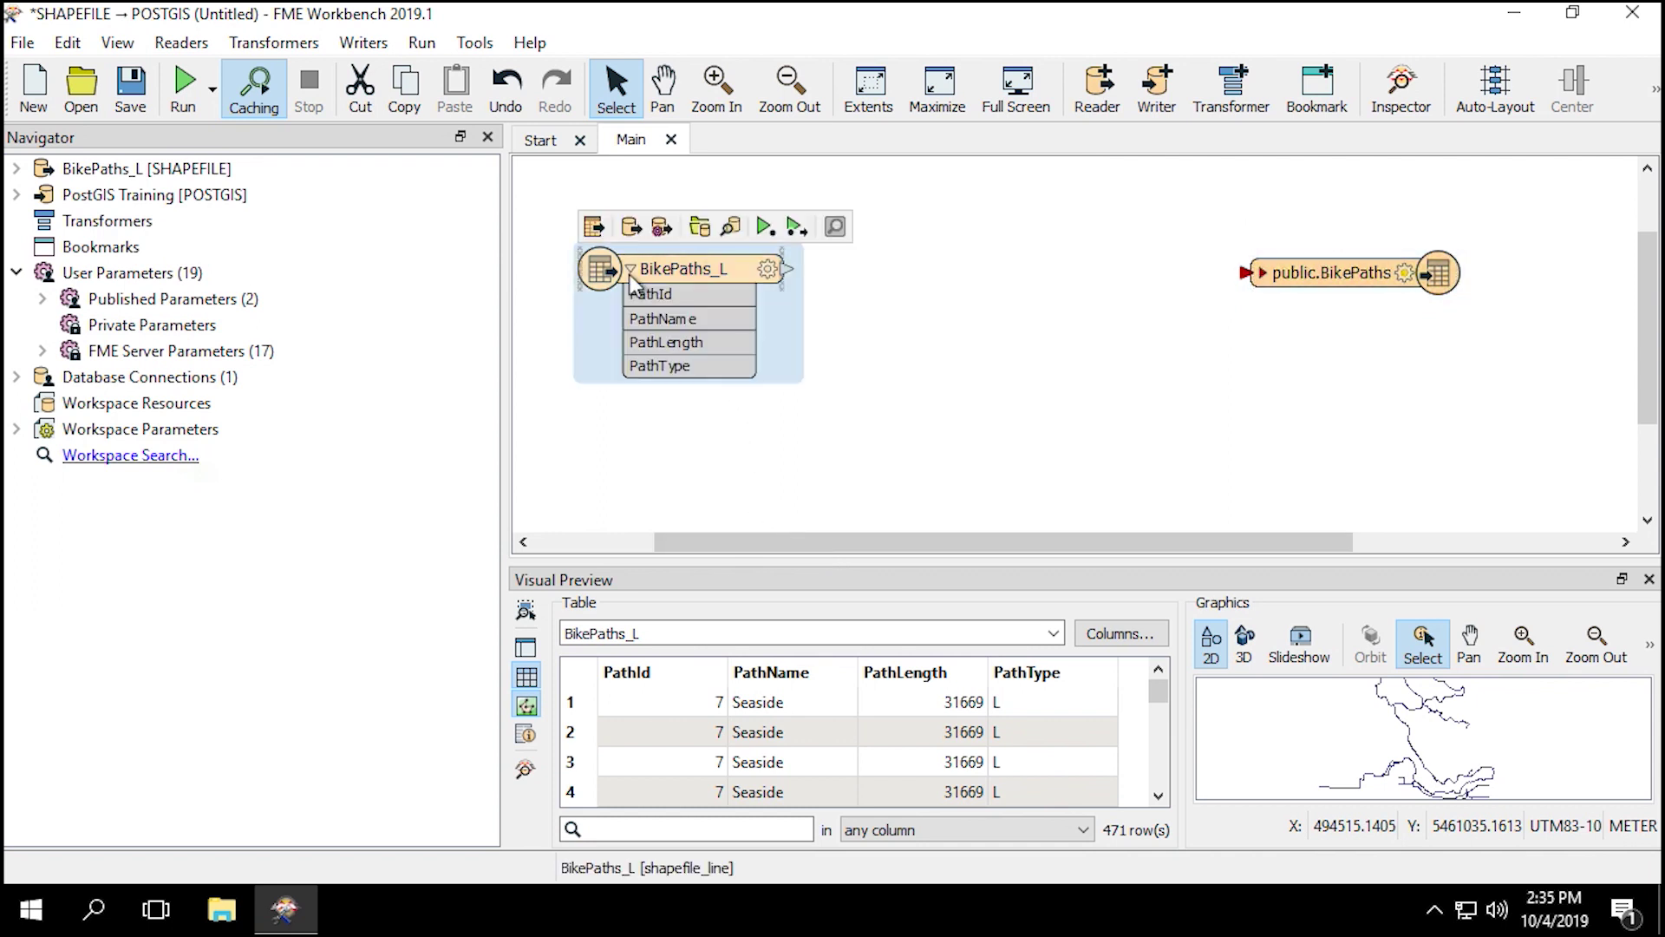
left_click(1265, 278)
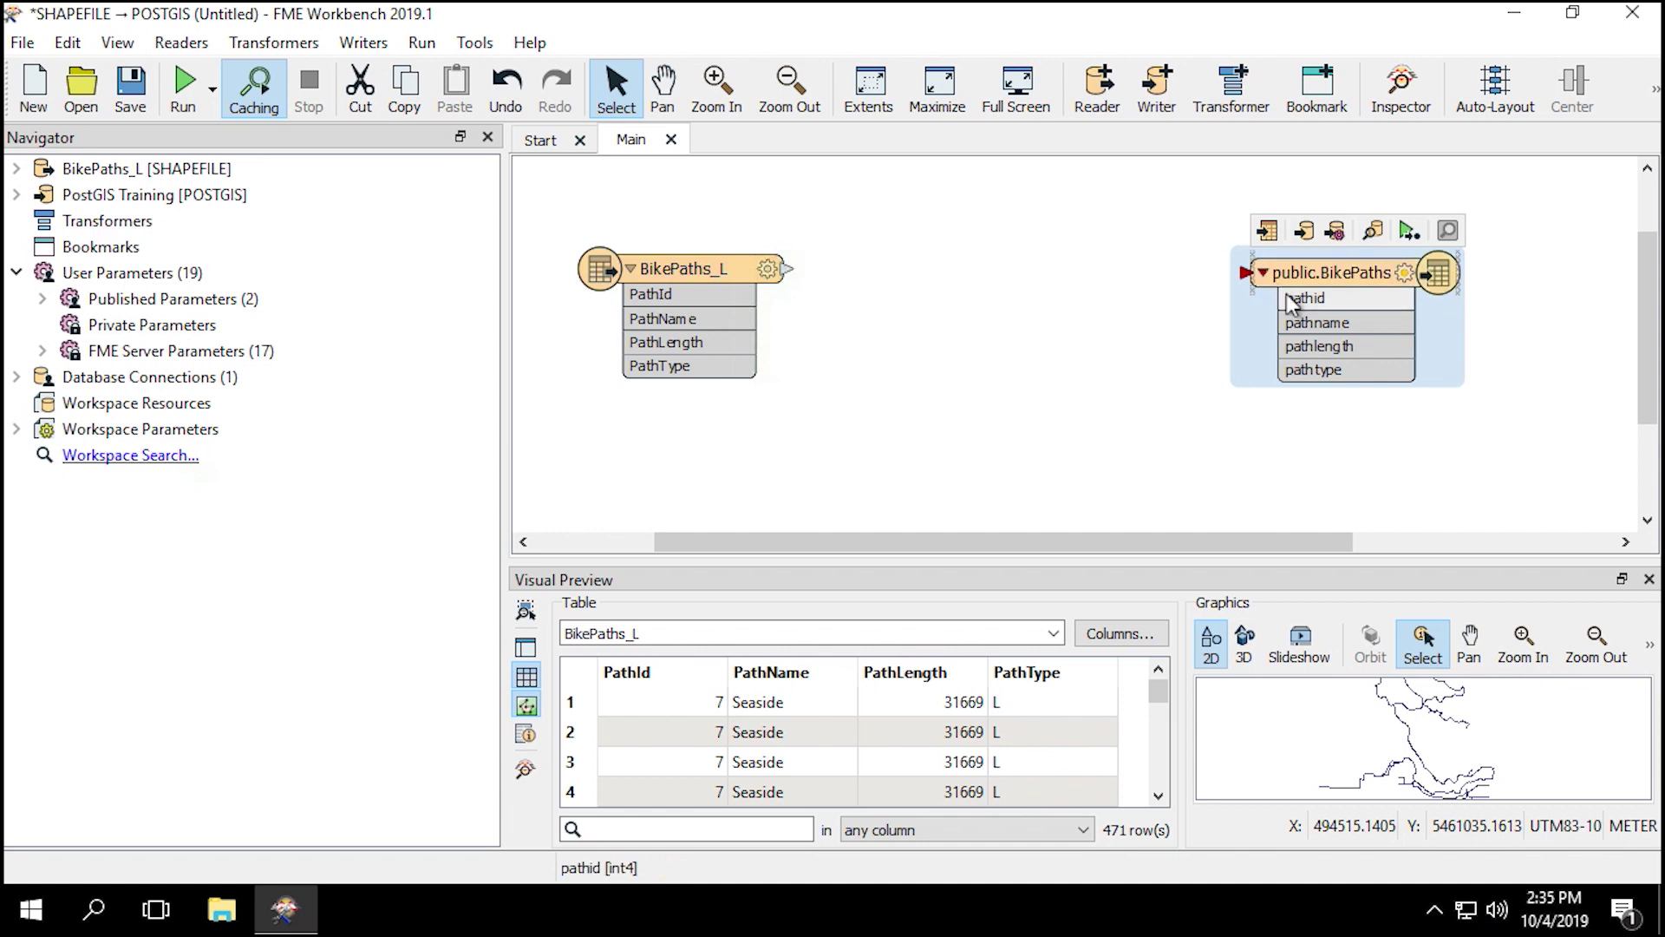
- Inspect the existing public.BikePaths table data, 489 rows
left_click(1368, 232)
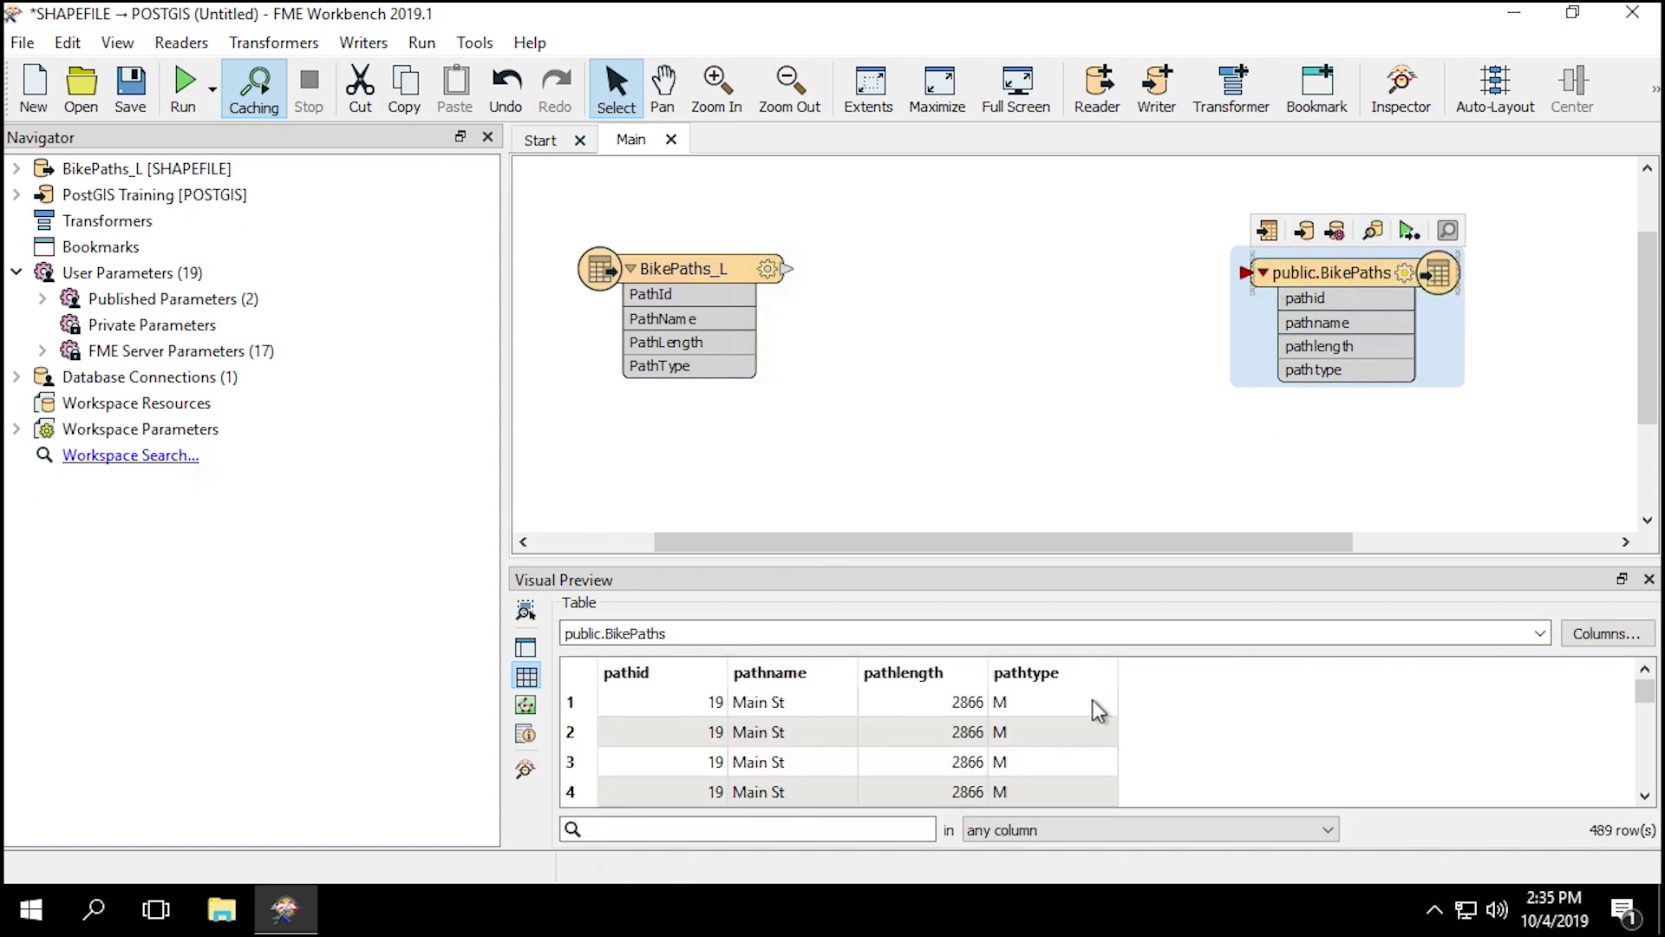
scroll(1091, 699, "down", 12)
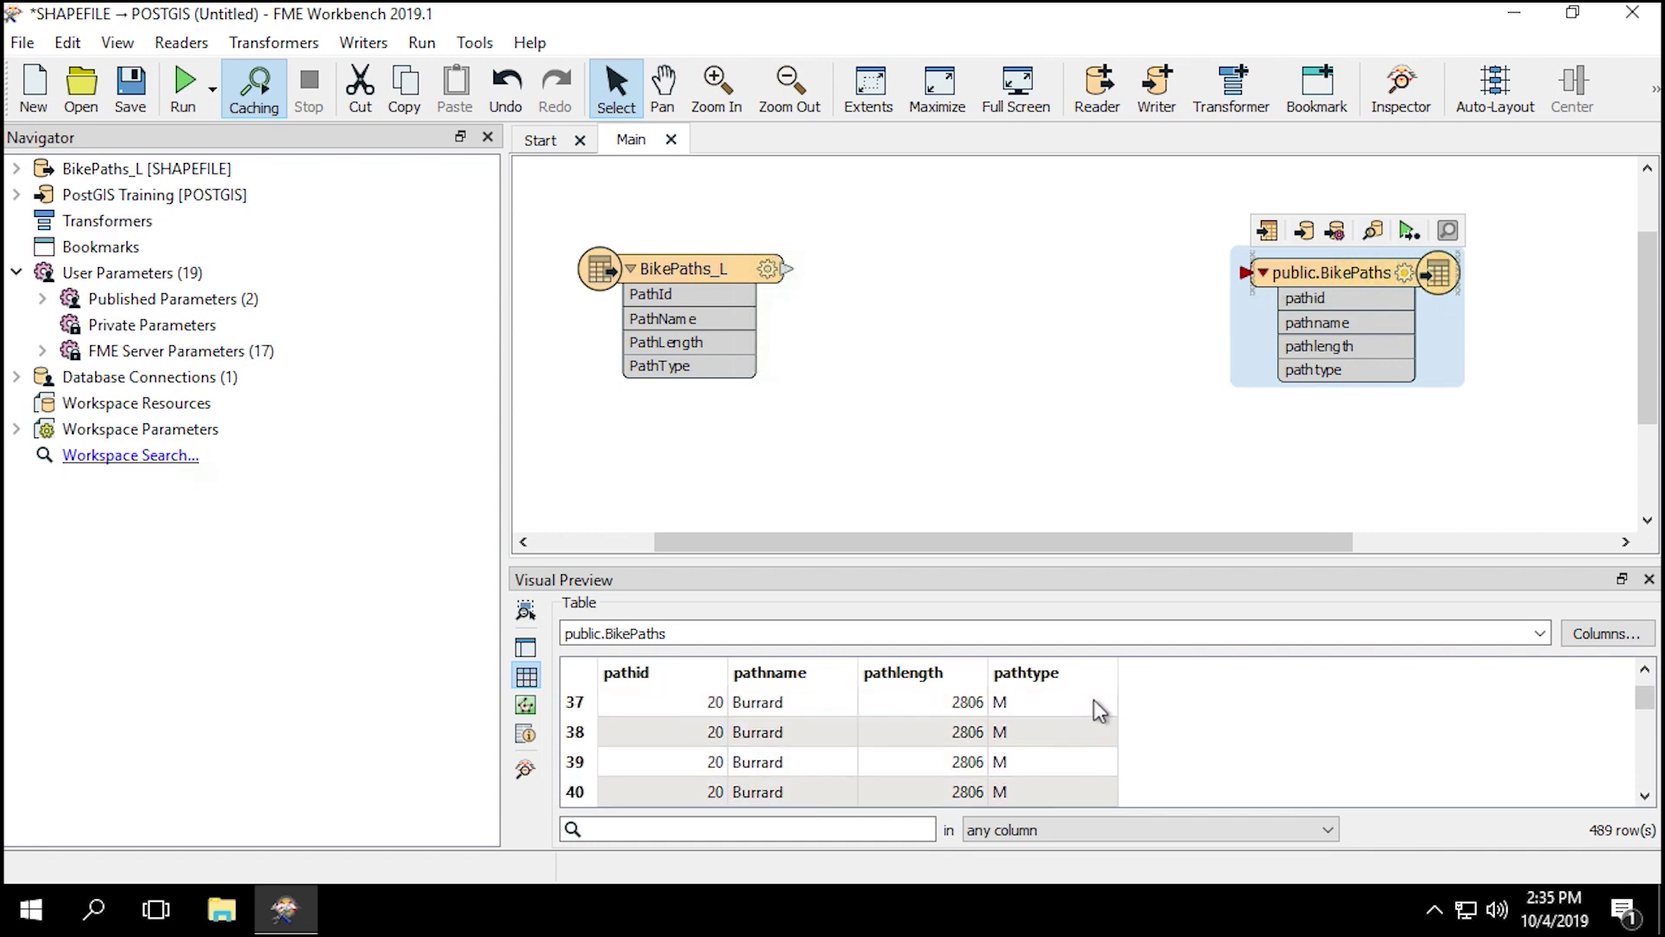
scroll(1094, 700, "down", 12)
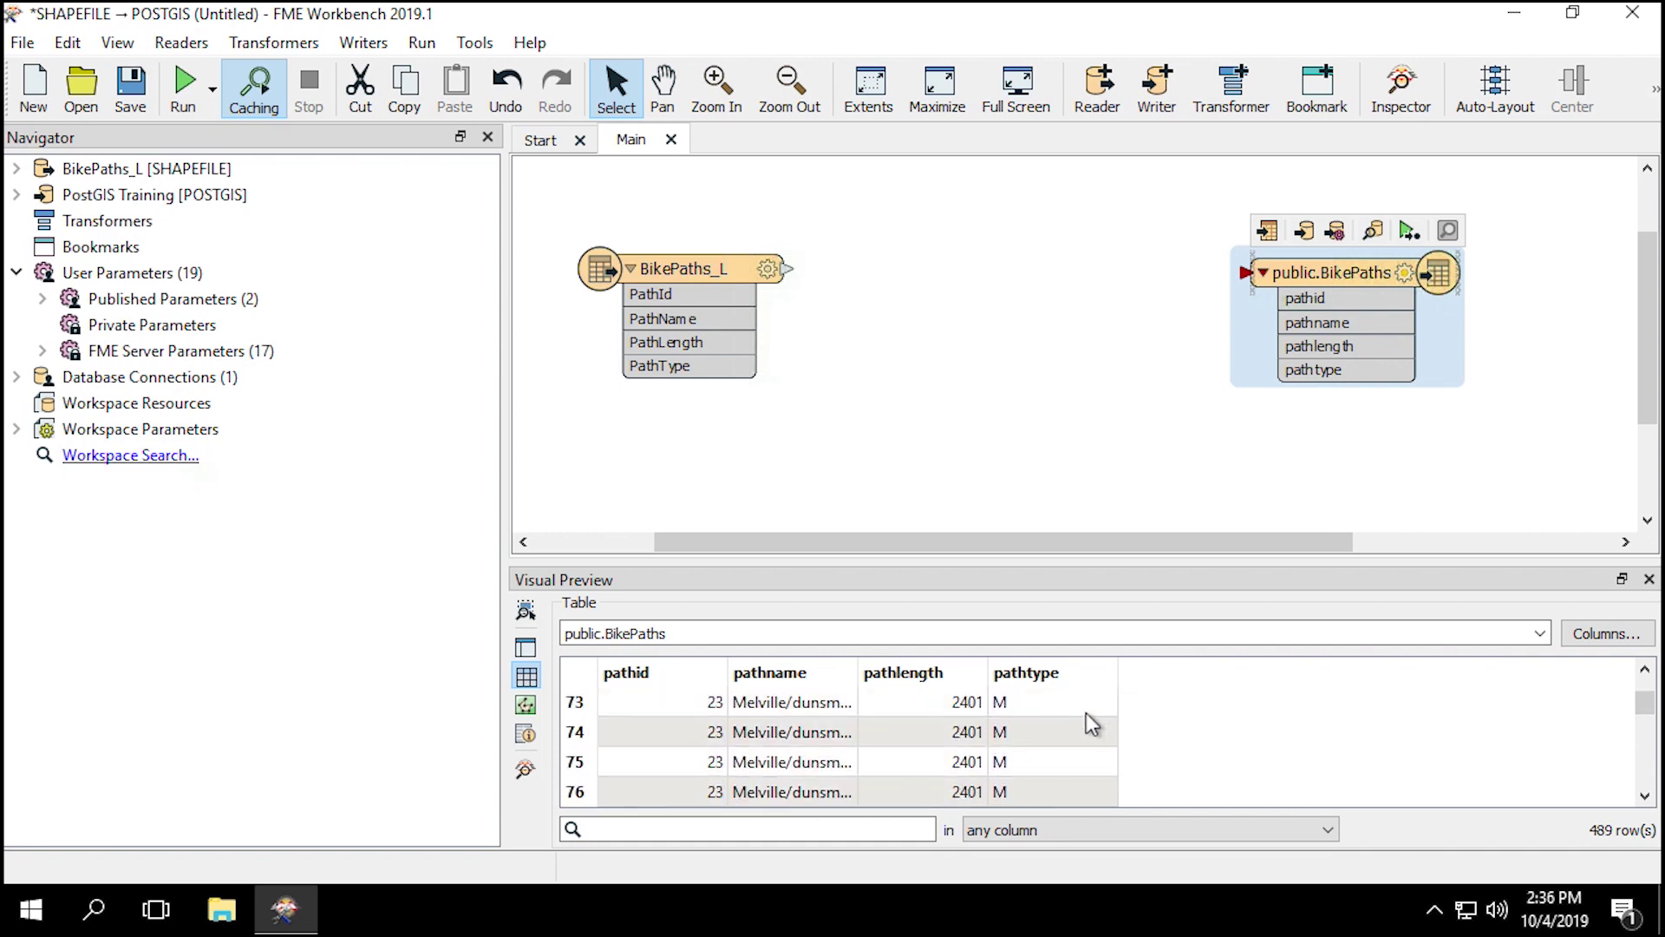
- Change the public.BikePaths writer's Table Handling from Create If Needed to Use Existing
double_click(1364, 276)
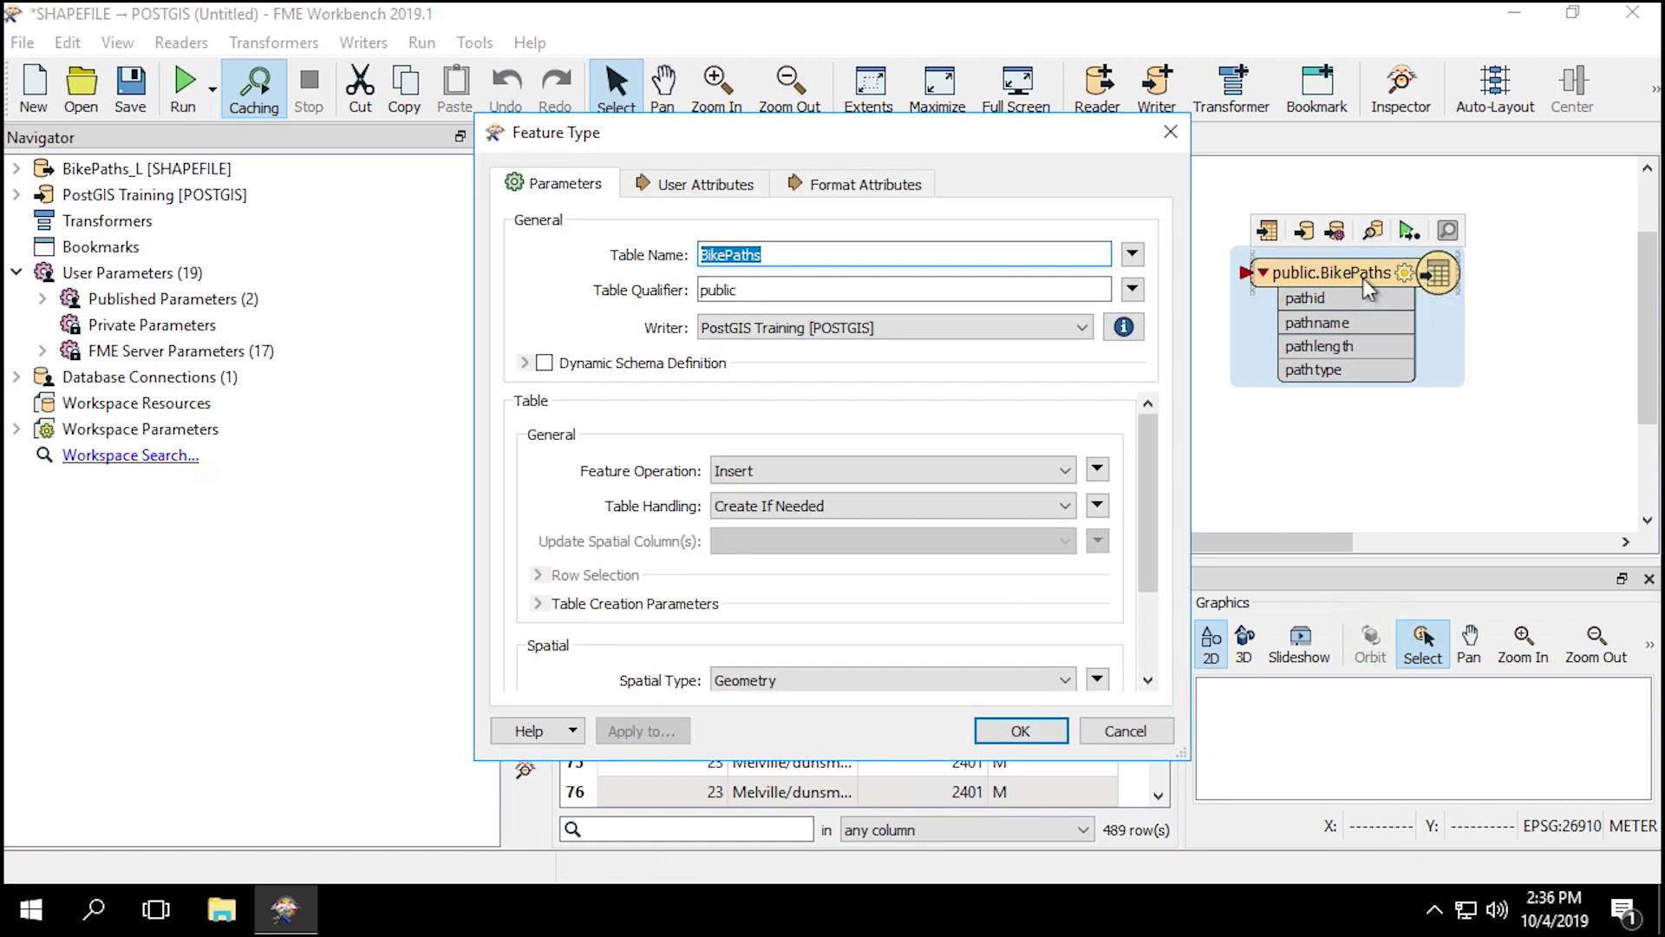
left_click(954, 507)
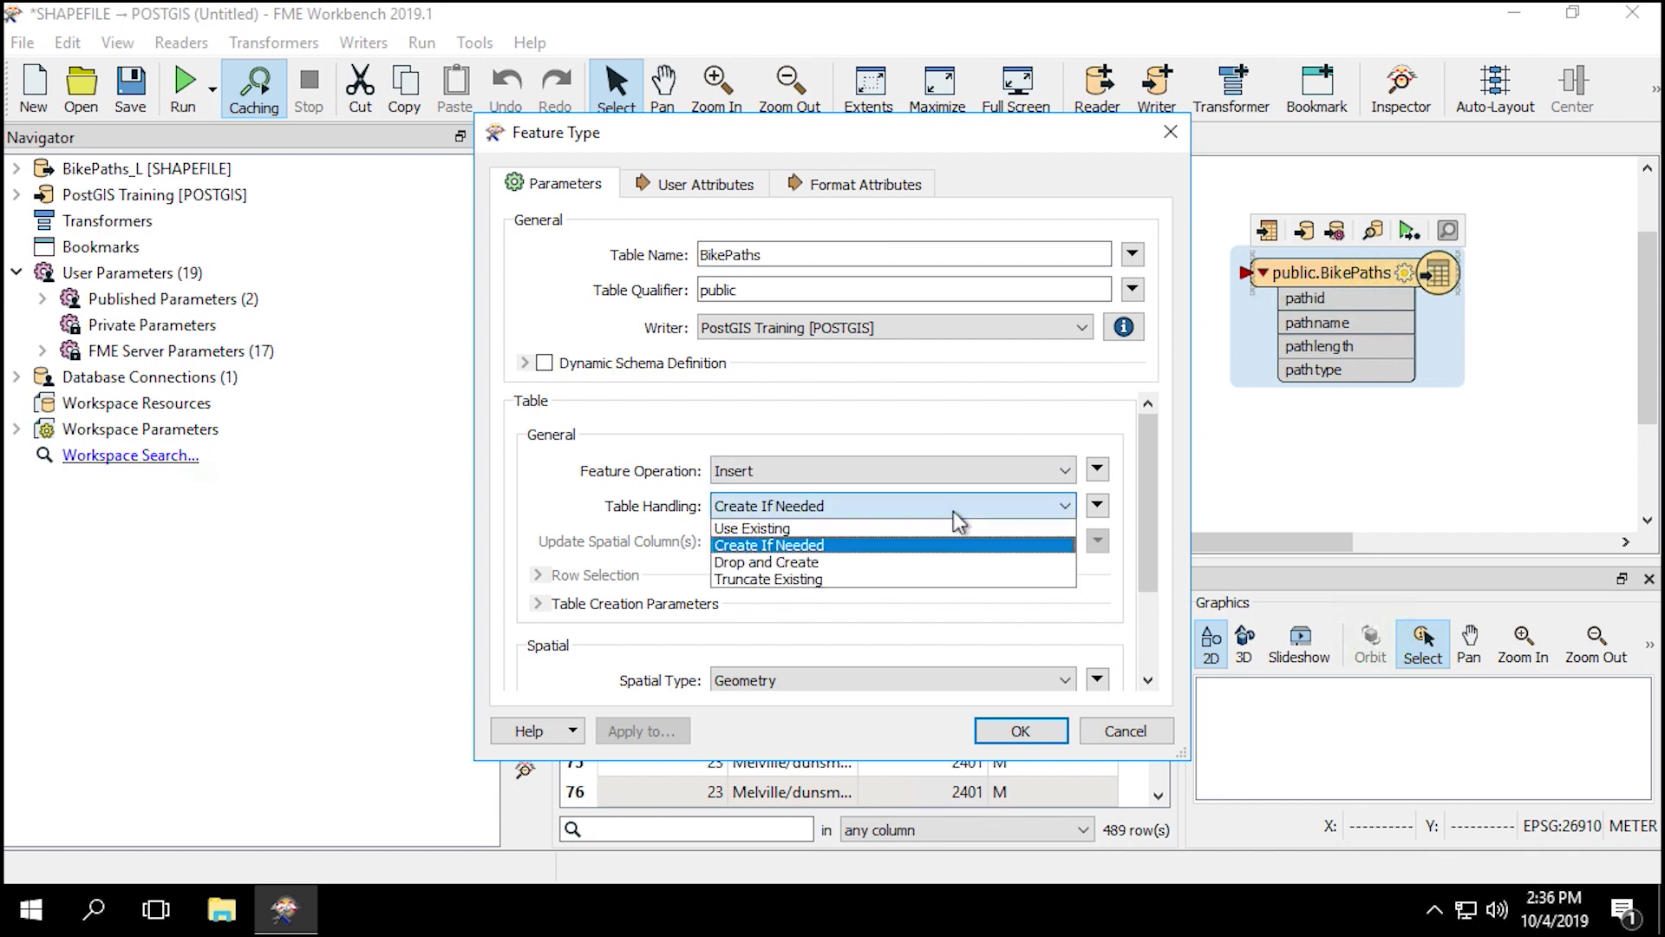
left_click(950, 529)
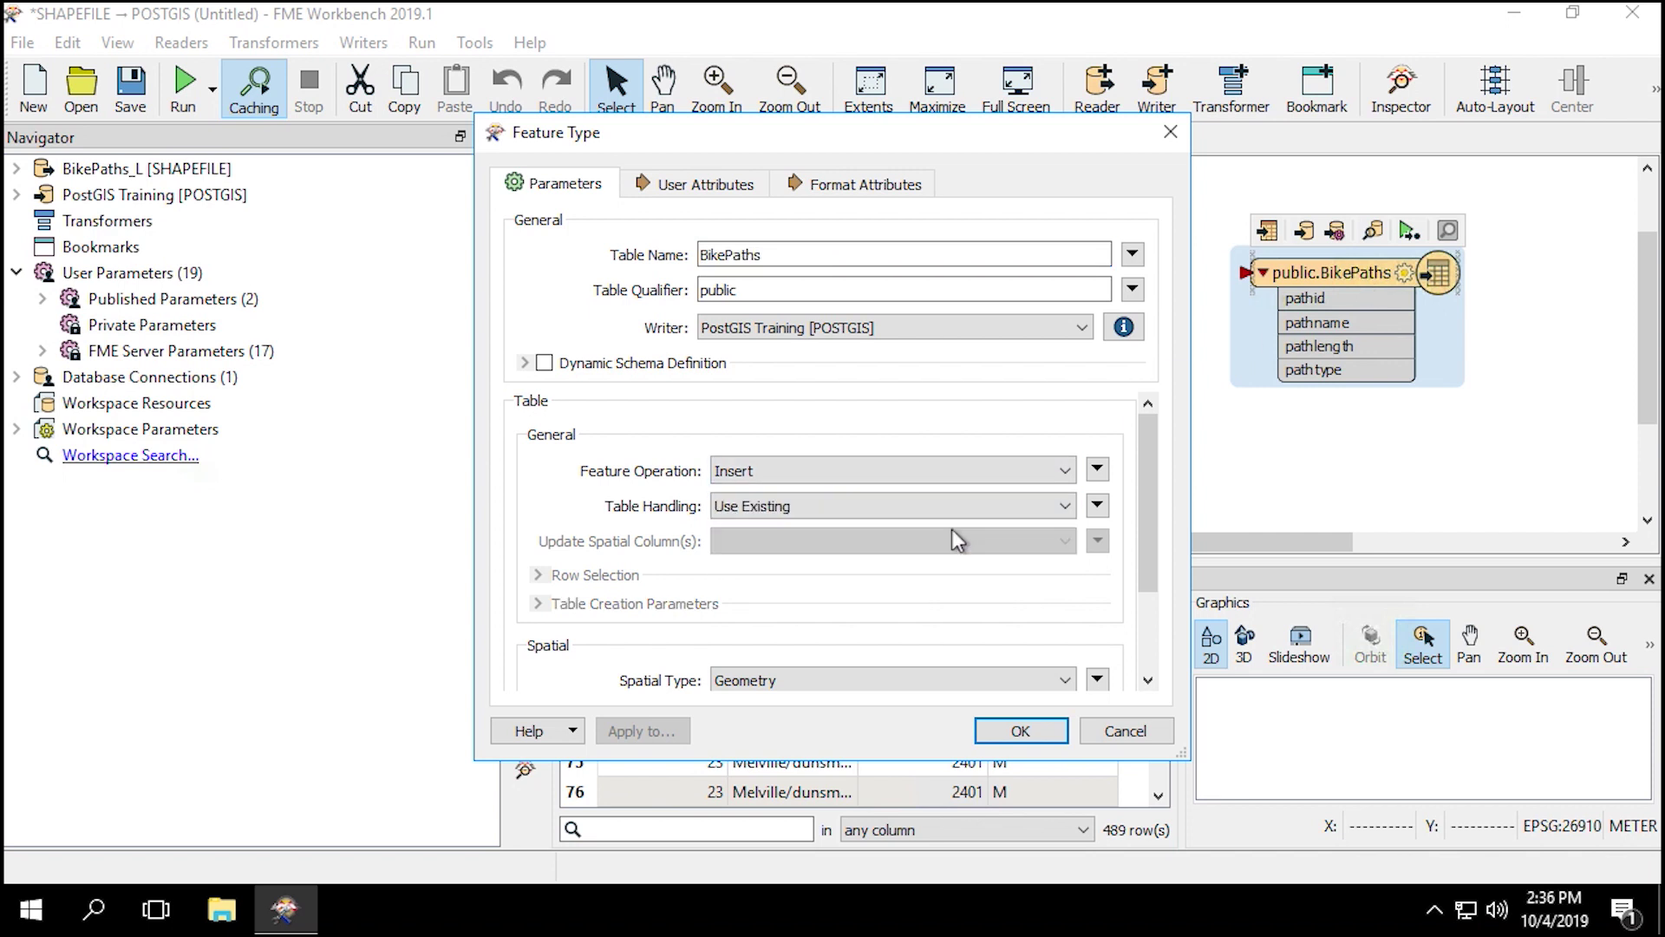
left_click(1020, 730)
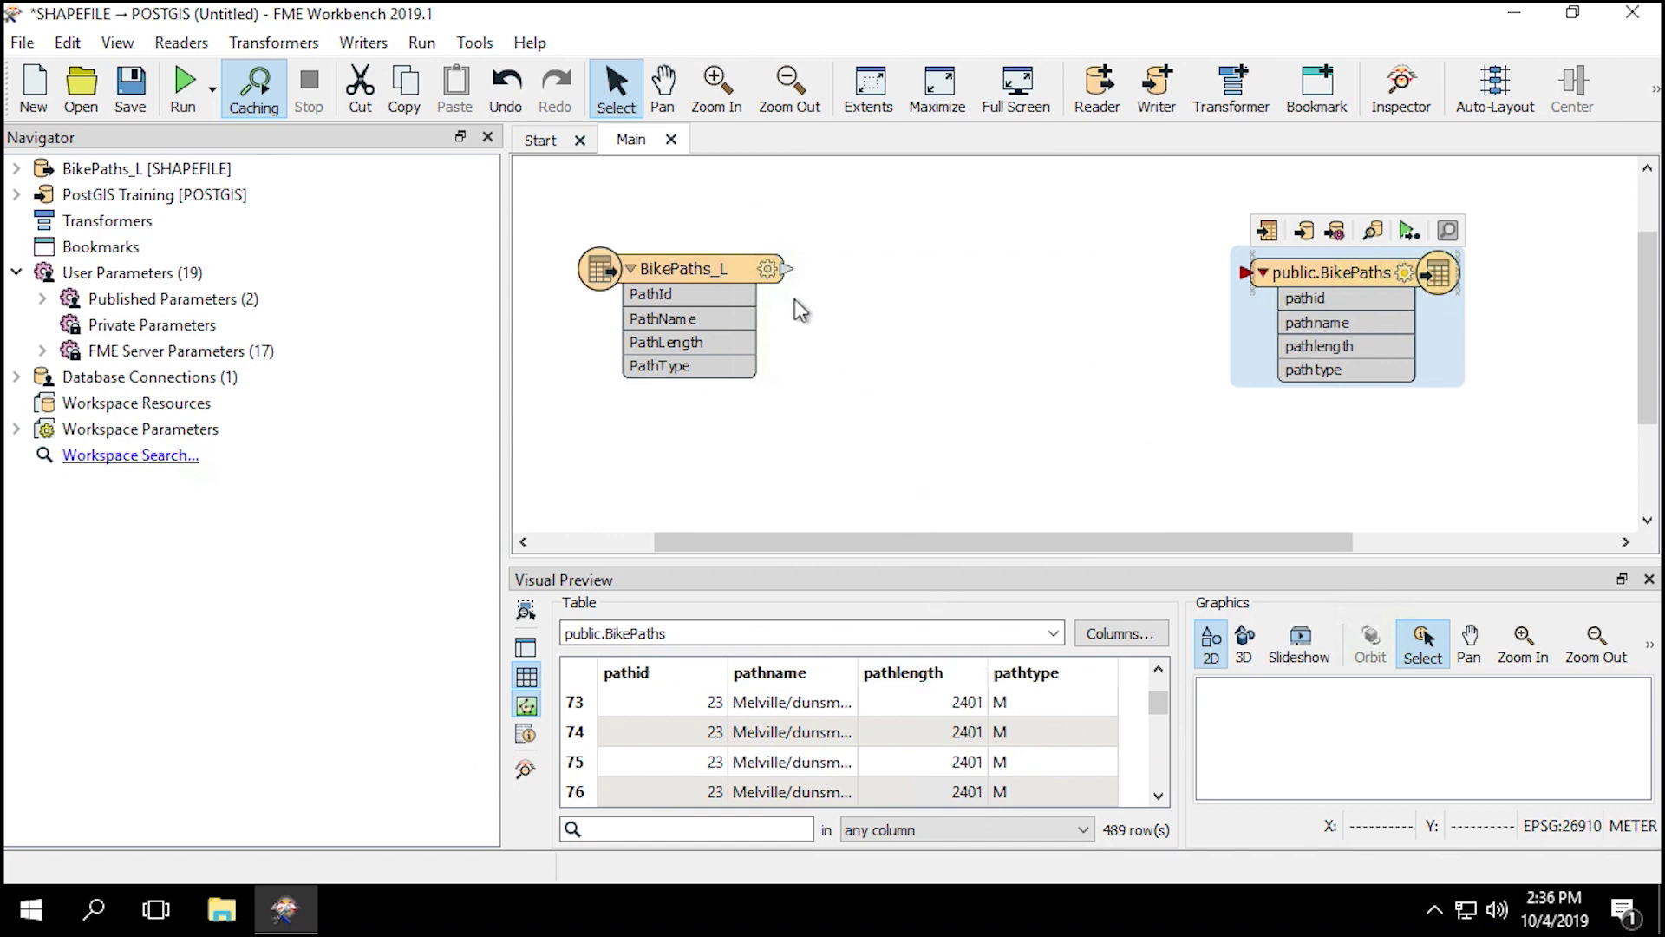
- Link BikePaths_L to public.BikePaths and auto-connect its four attributes to the matching lowercase fields
left_click_drag(788, 278, 1246, 278)
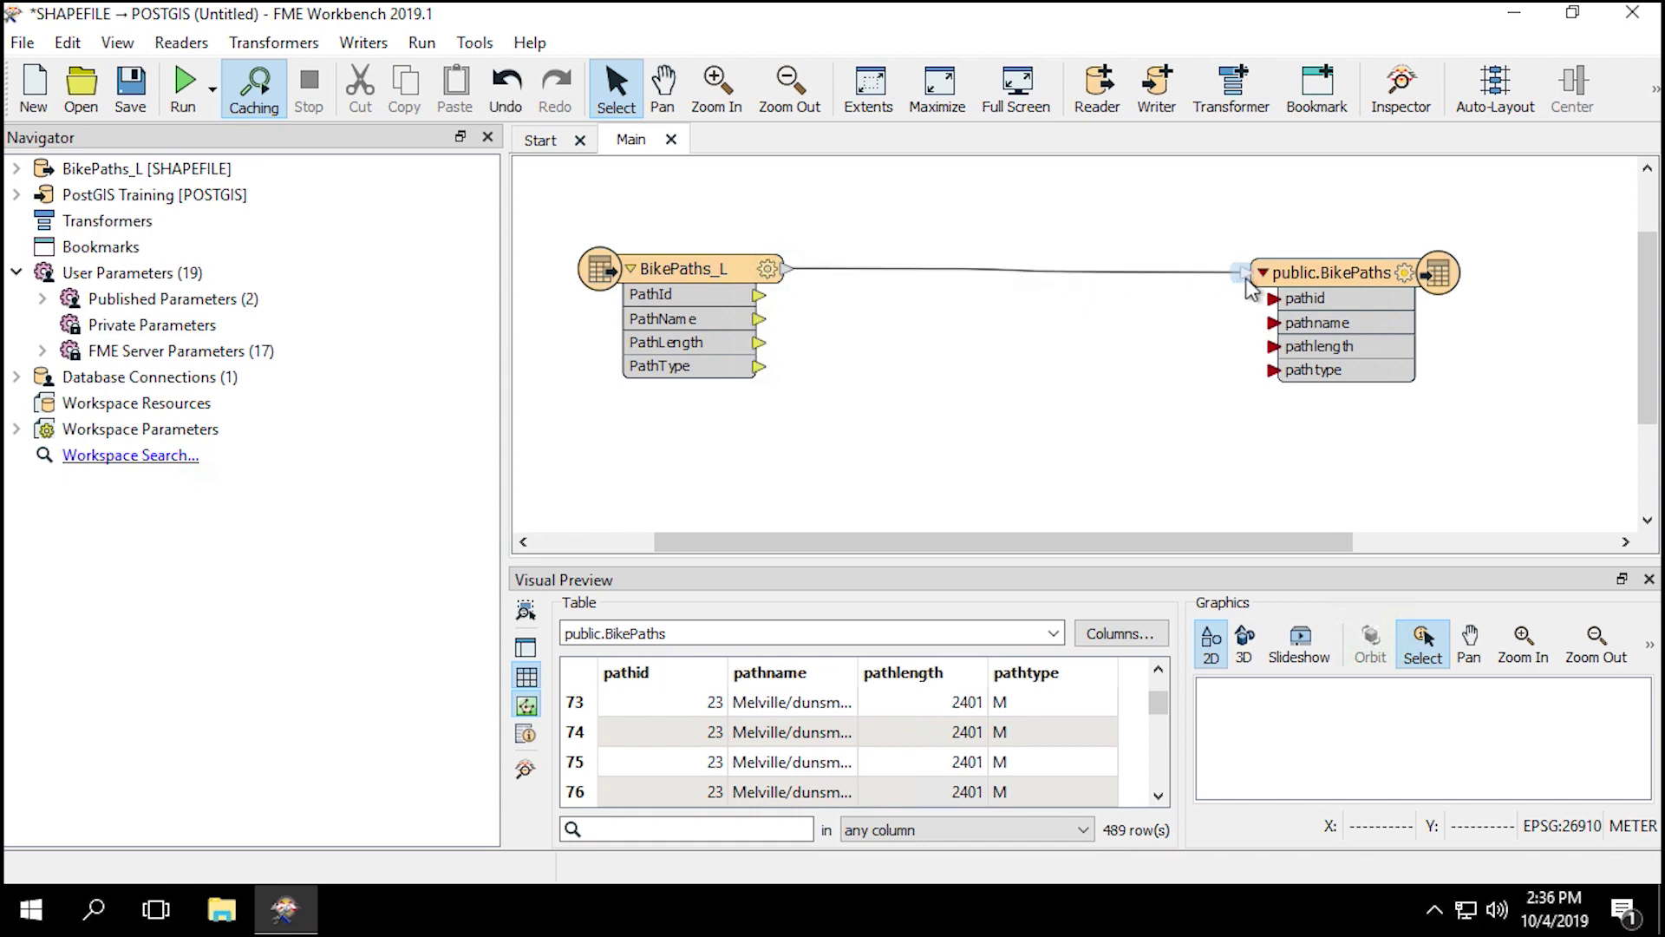
left_click(1216, 270)
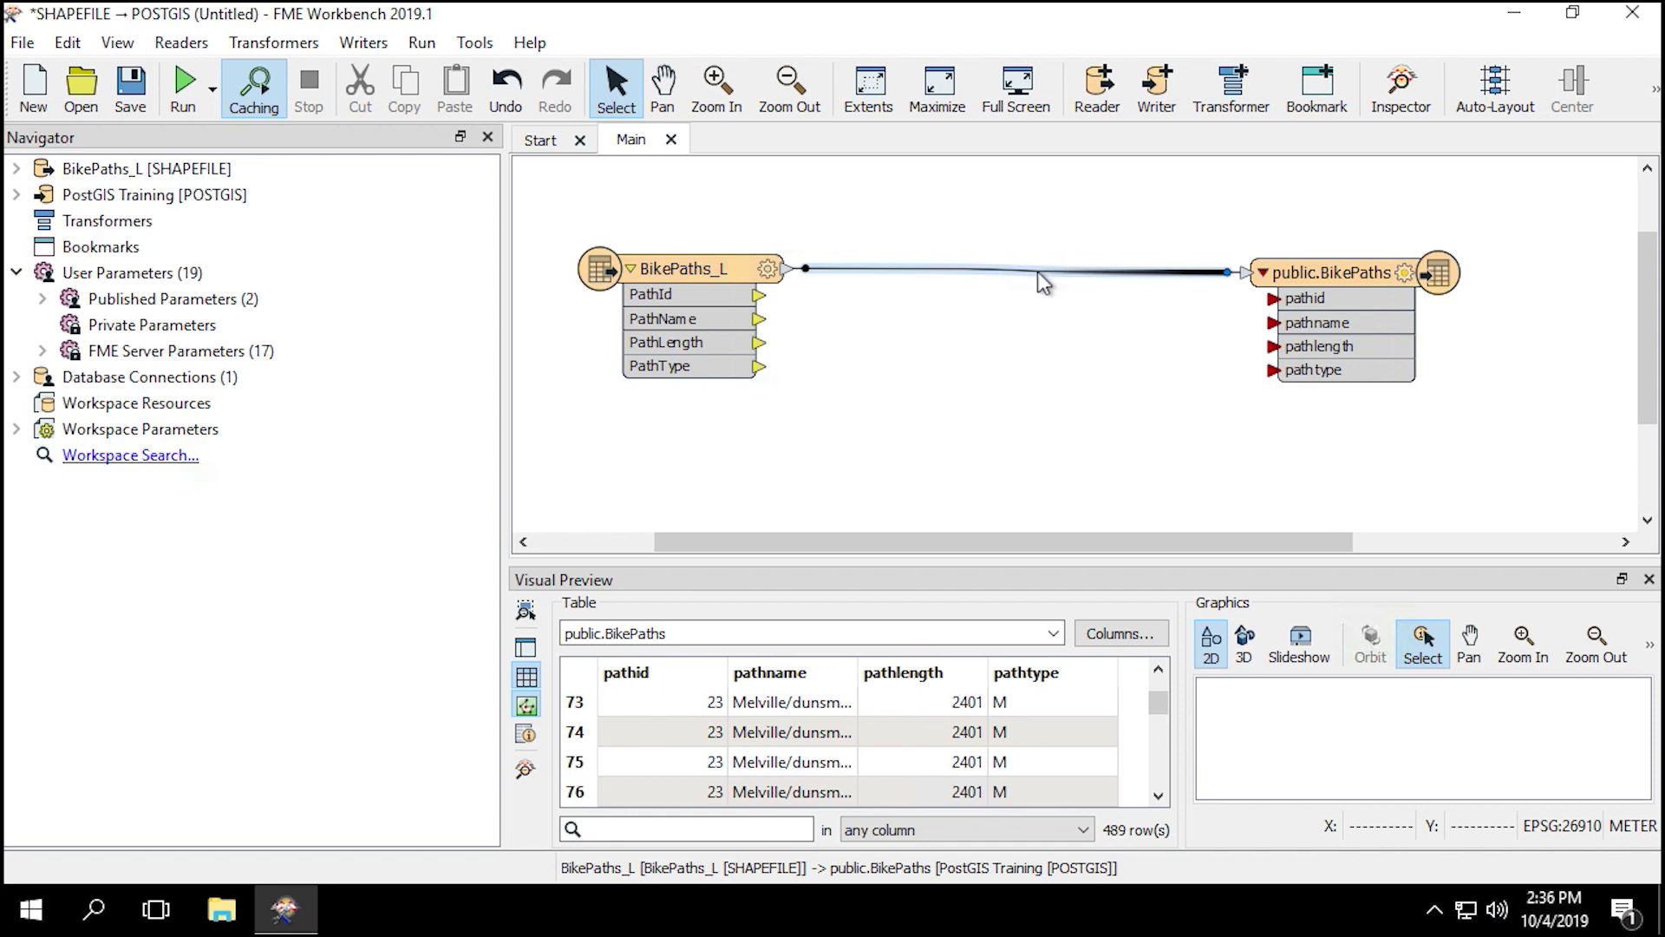
left_click(1038, 271)
right_click(1037, 272)
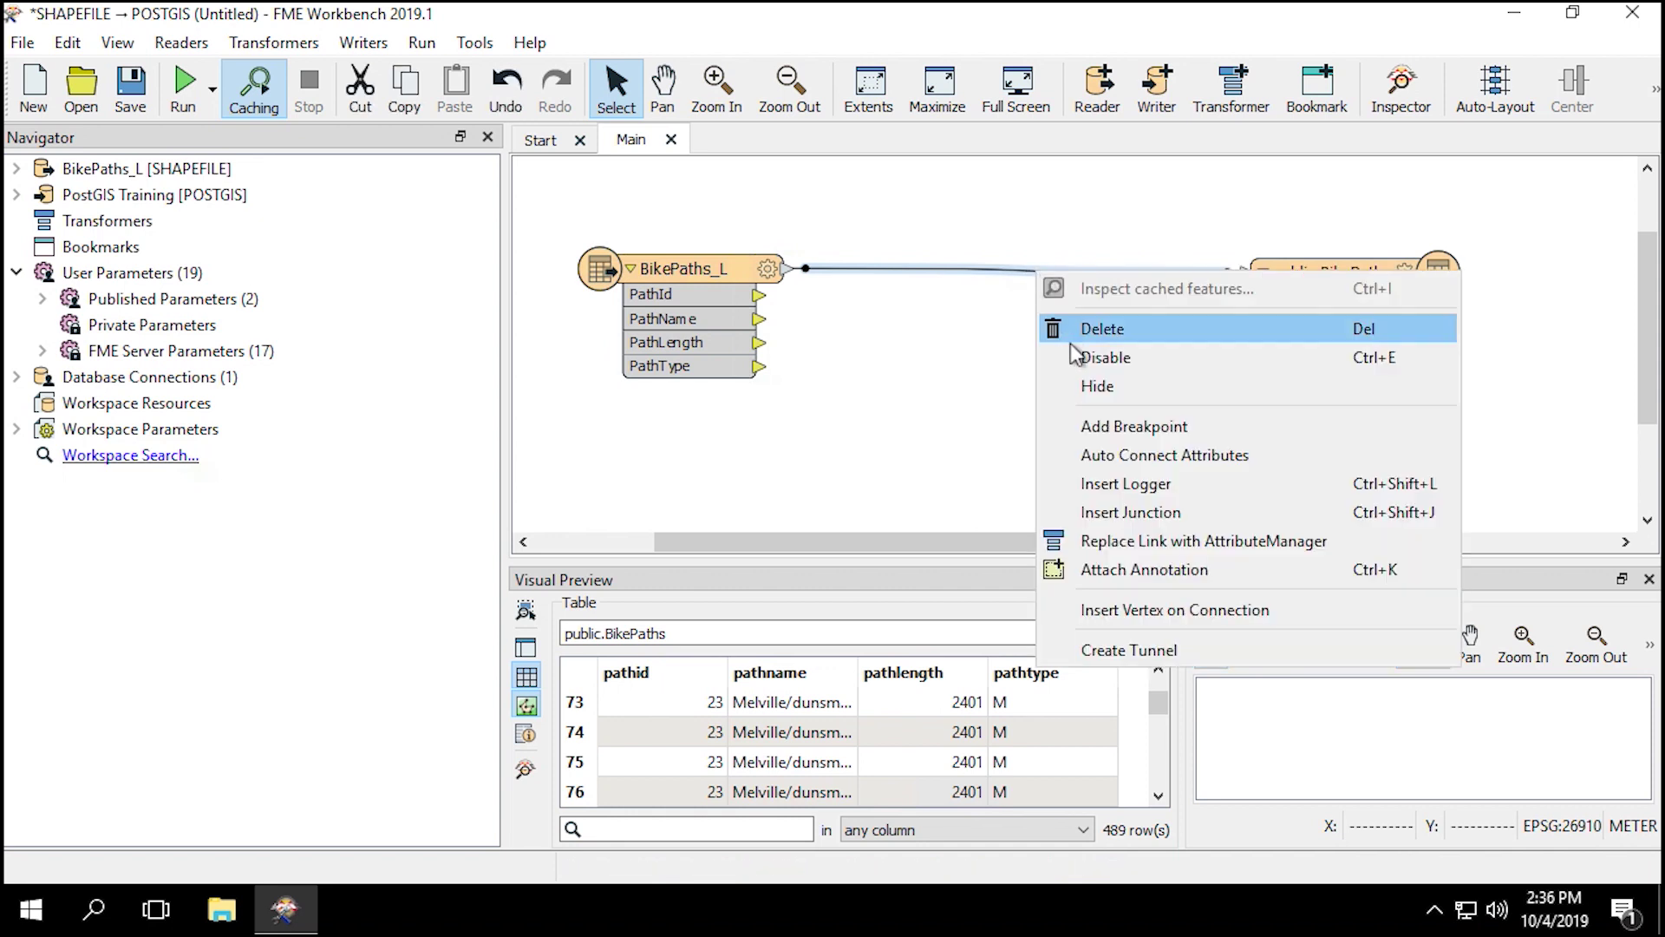
left_click(1096, 464)
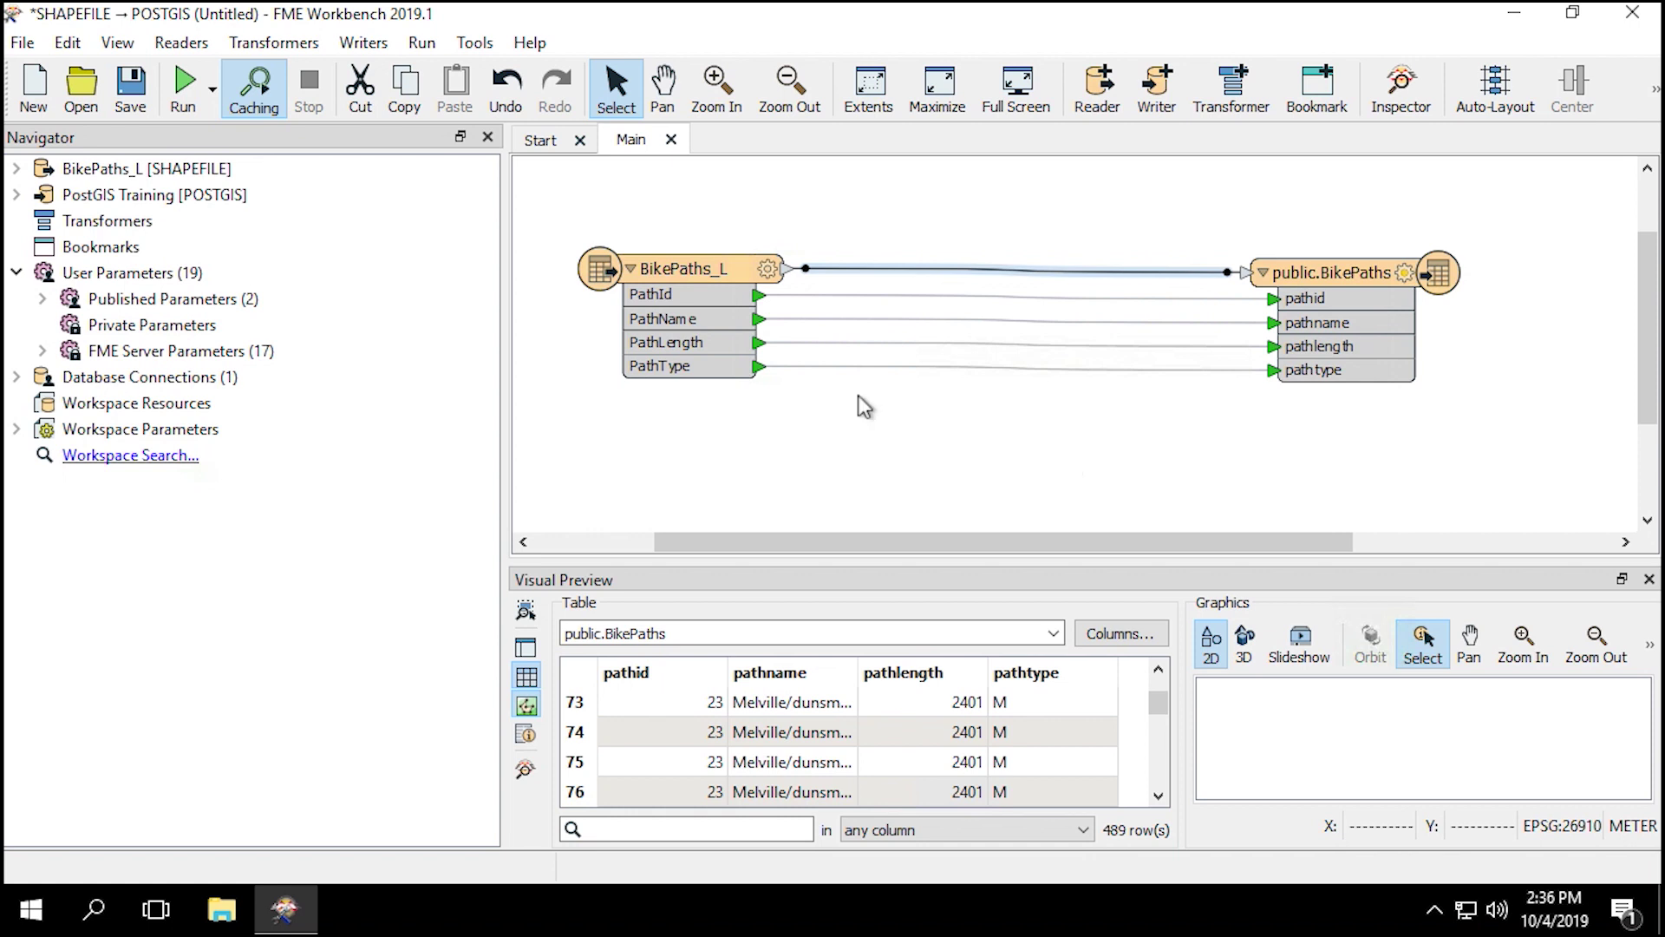
key("ctrl+s")
- Save the workspace as PostGIS-Existing.fmw in Downloads and run it, writing 471 features
double_click(131, 89)
type("PostGIS-Existing")
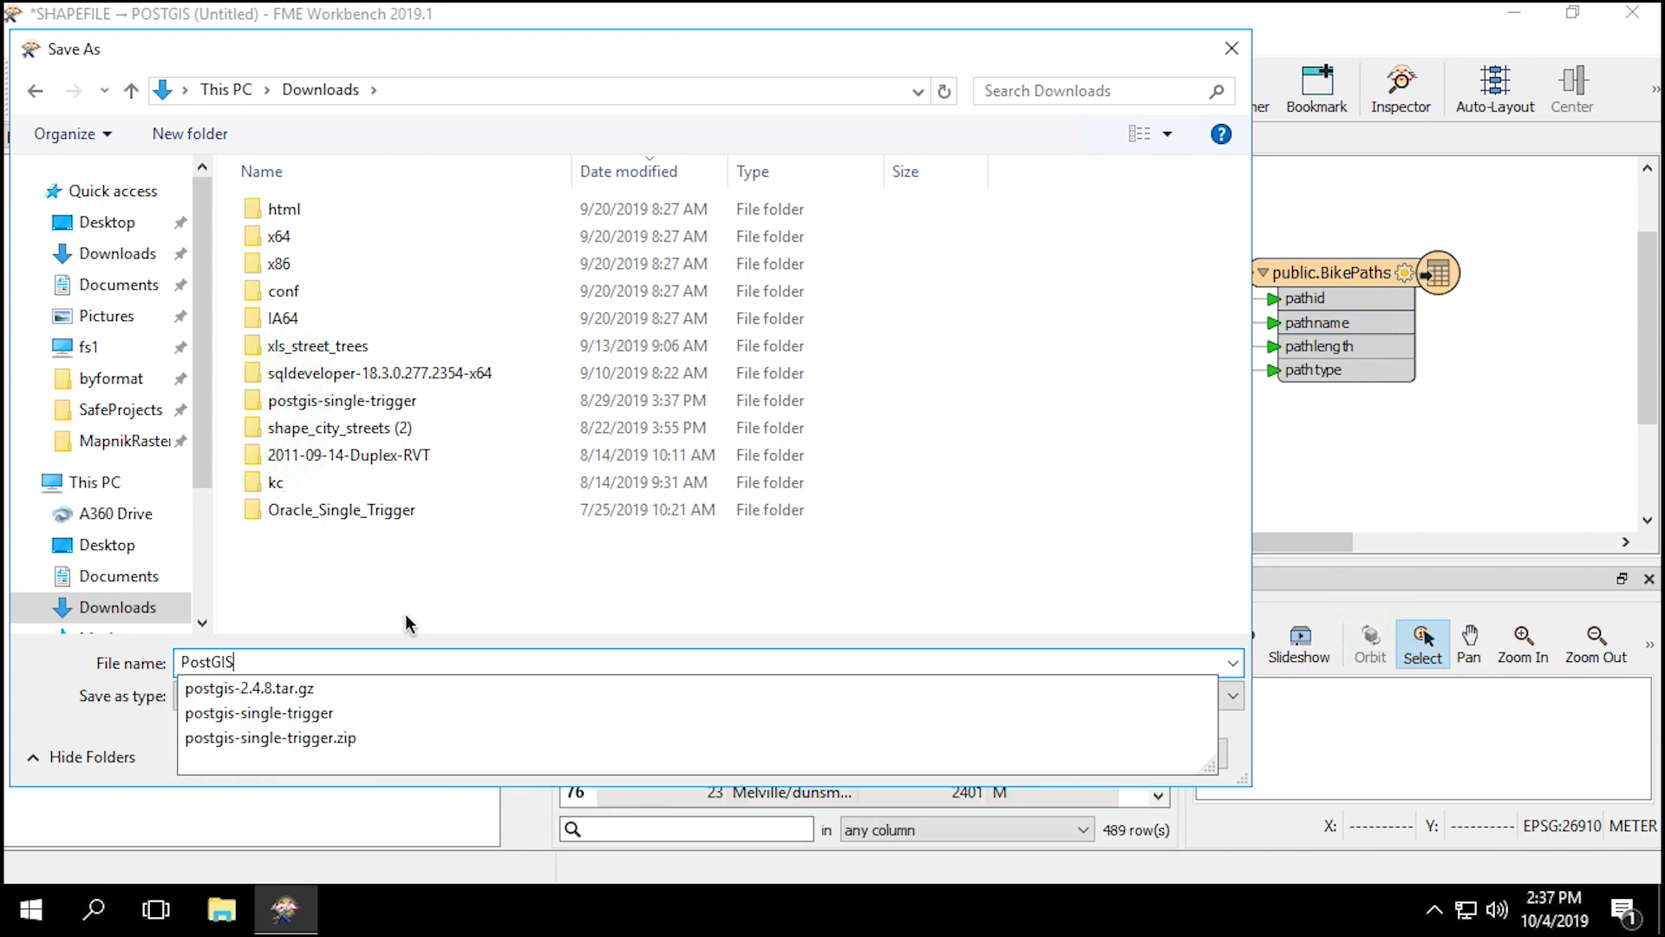
key("Return")
left_click(180, 96)
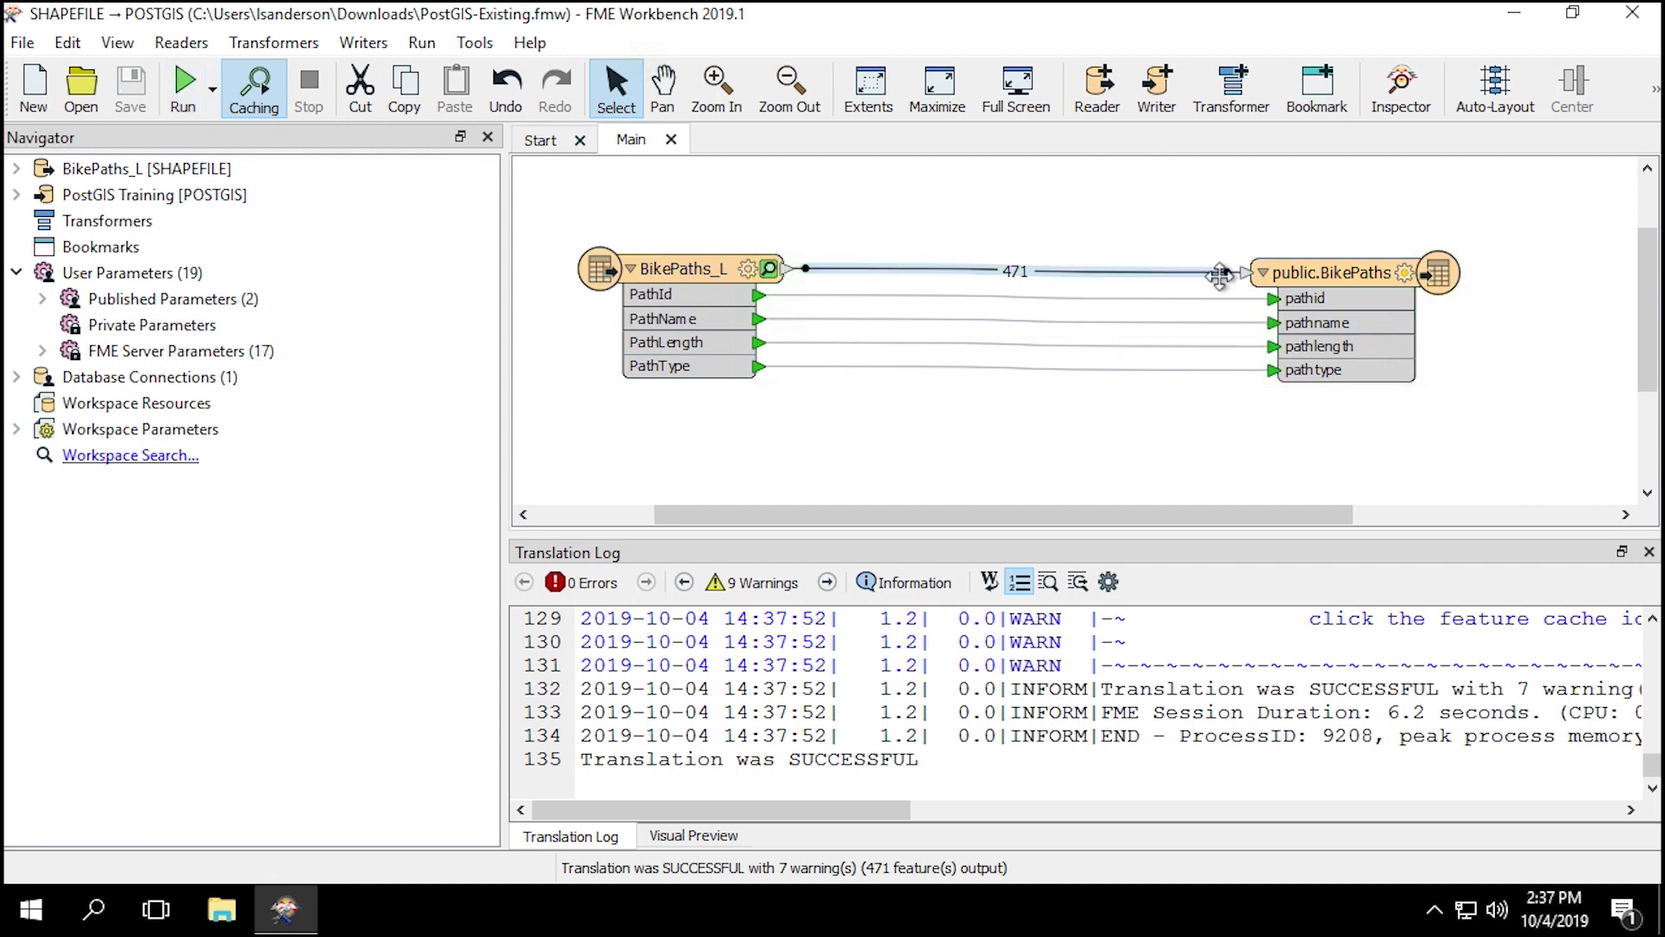
- Inspect public.BikePaths in Visual Preview and scroll through its 960 rows, including Off-Broadway
left_click(1312, 278)
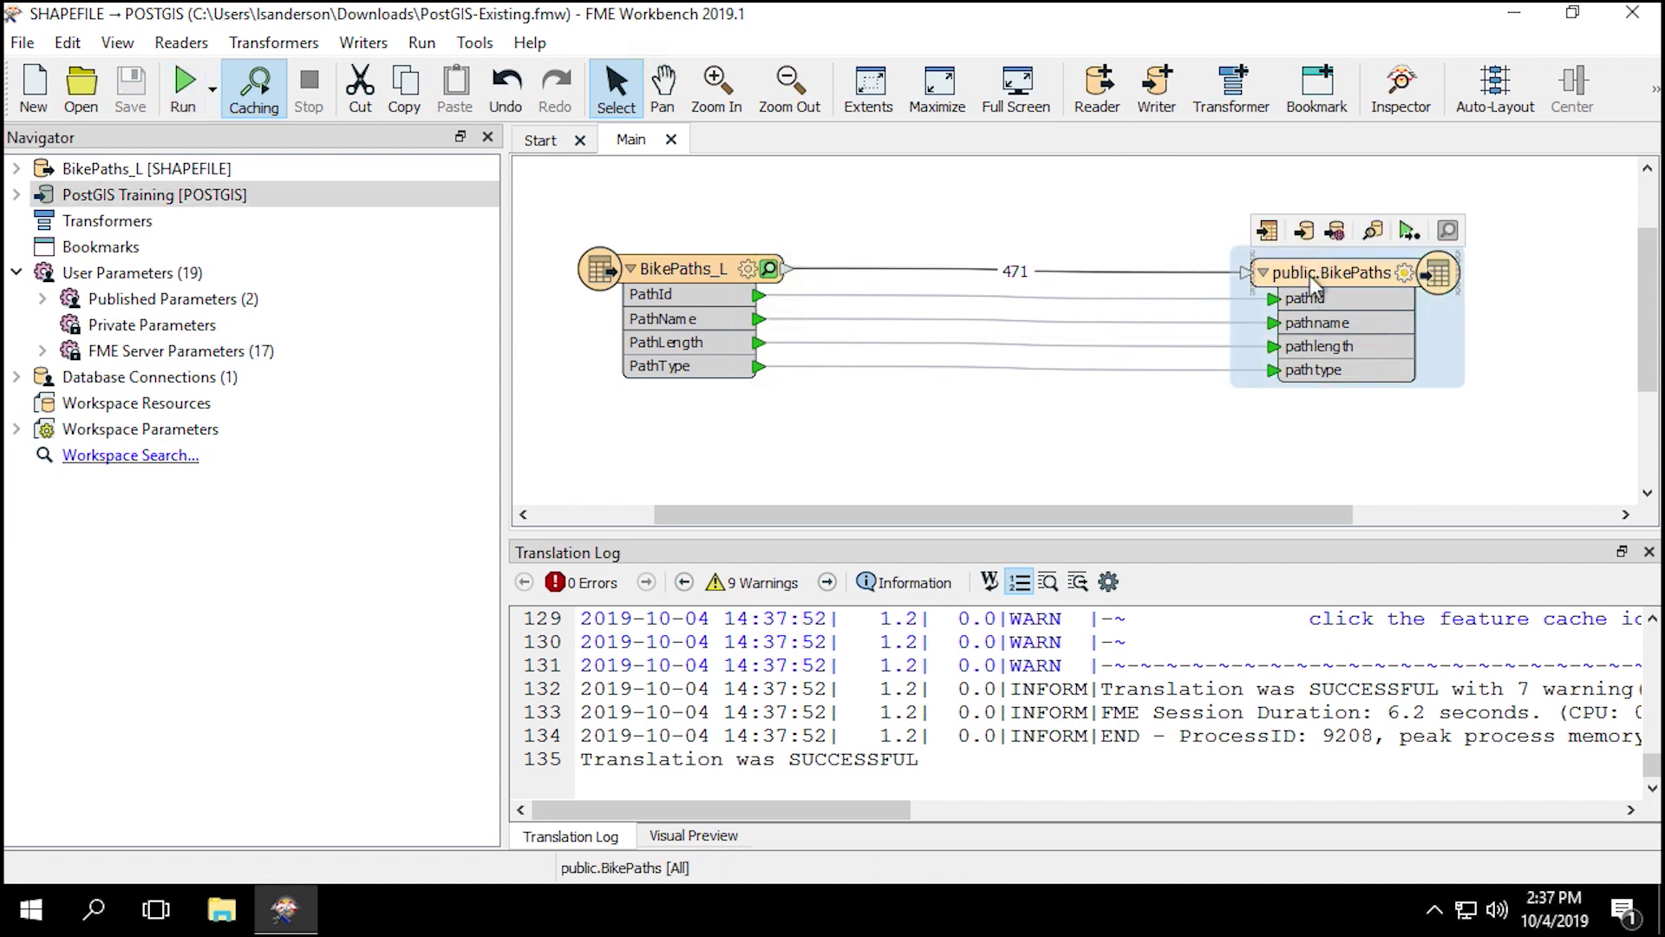
left_click(1365, 241)
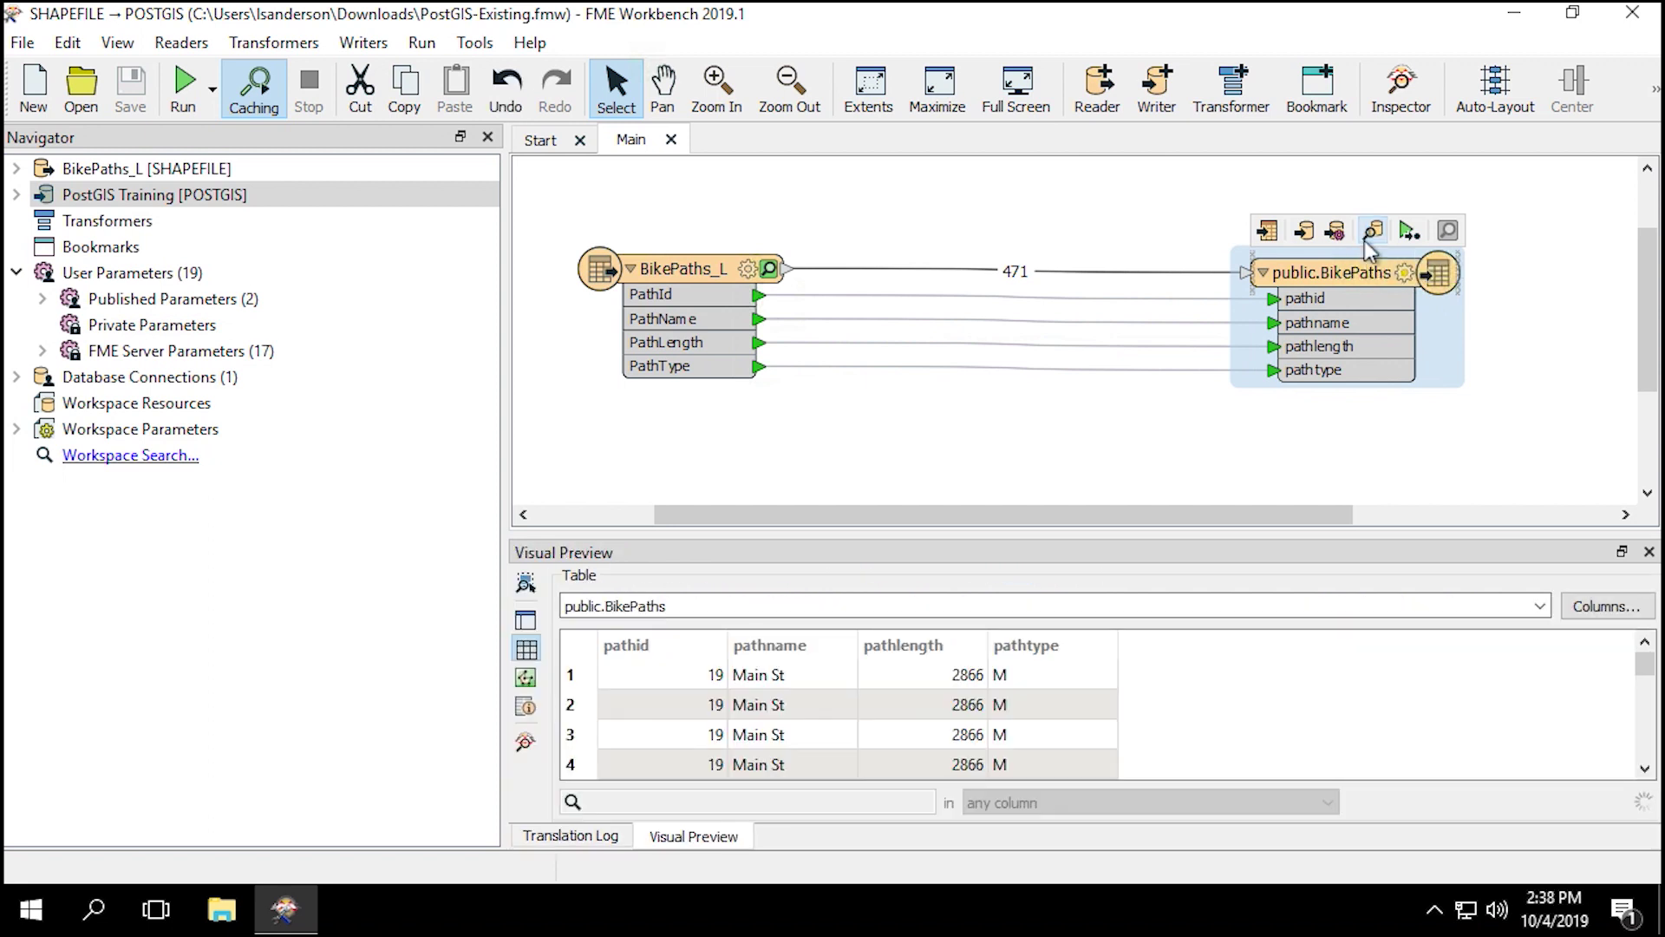
scroll(1143, 670, "down", 20)
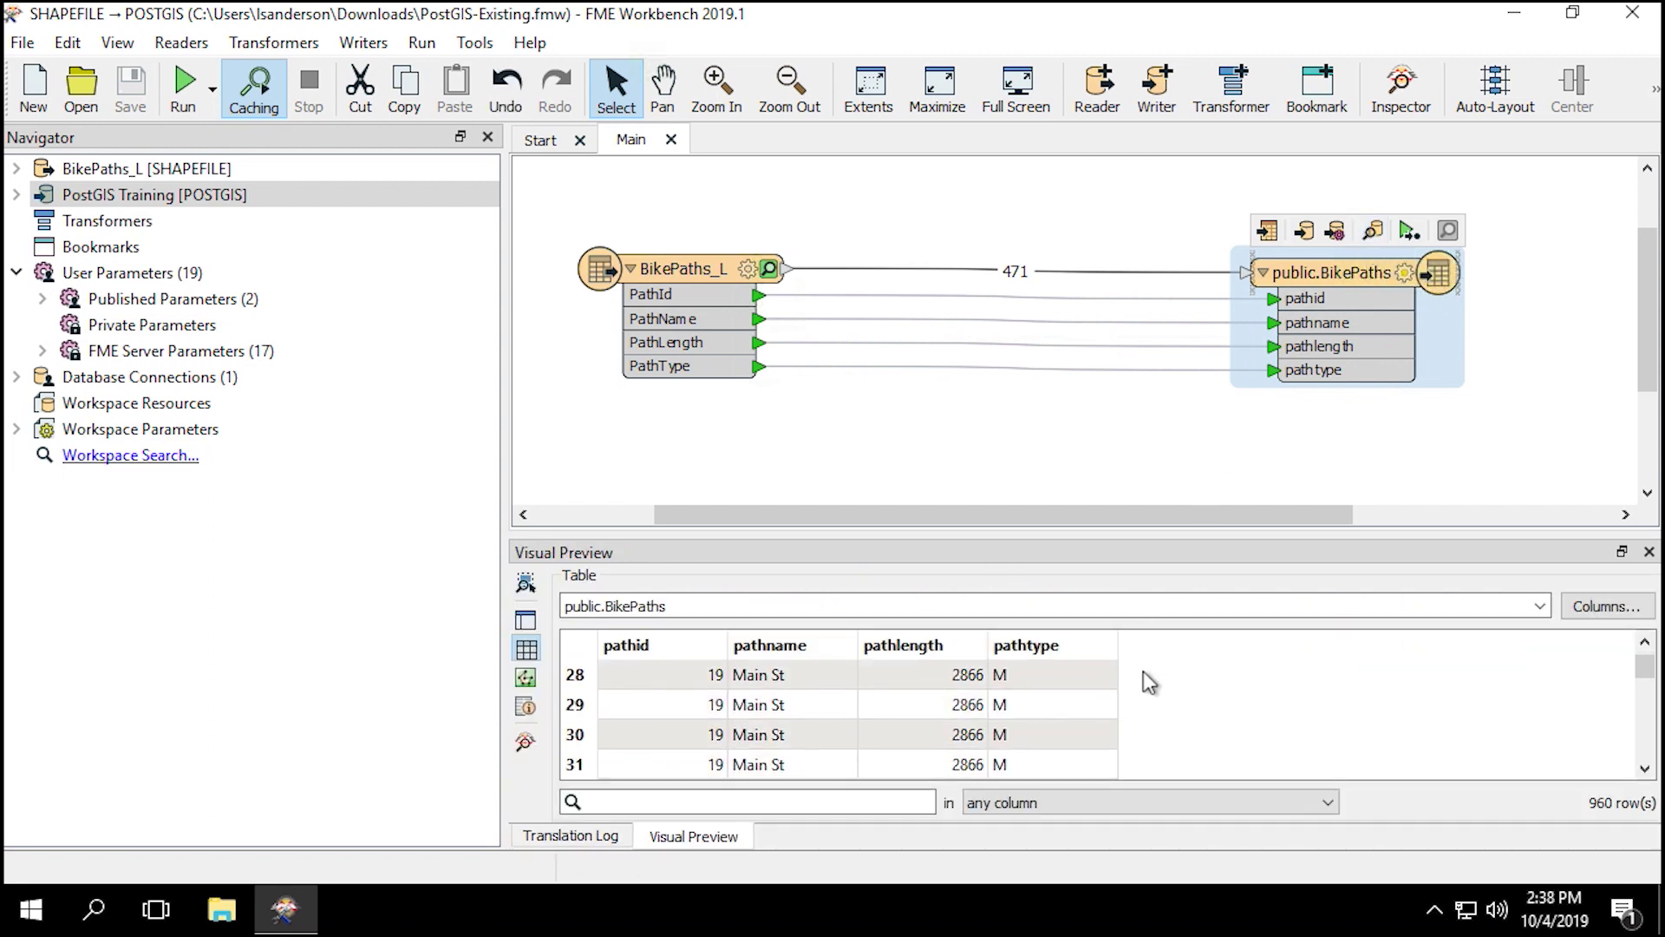
scroll(1143, 670, "down", 20)
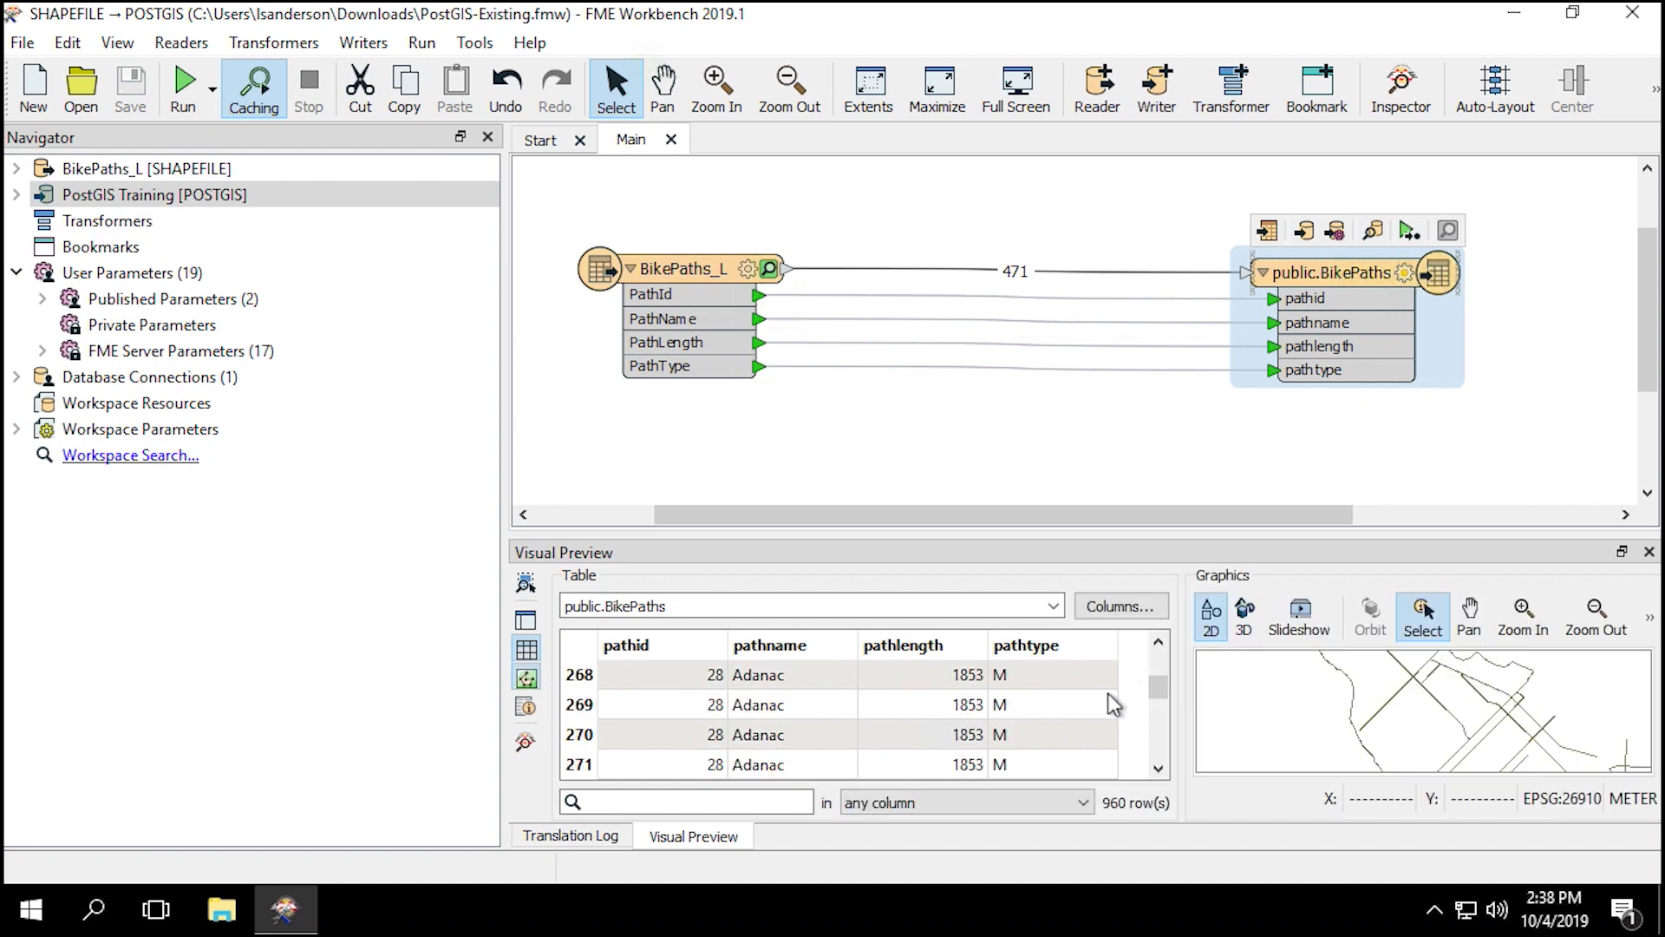
scroll(1430, 725, "down", 5)
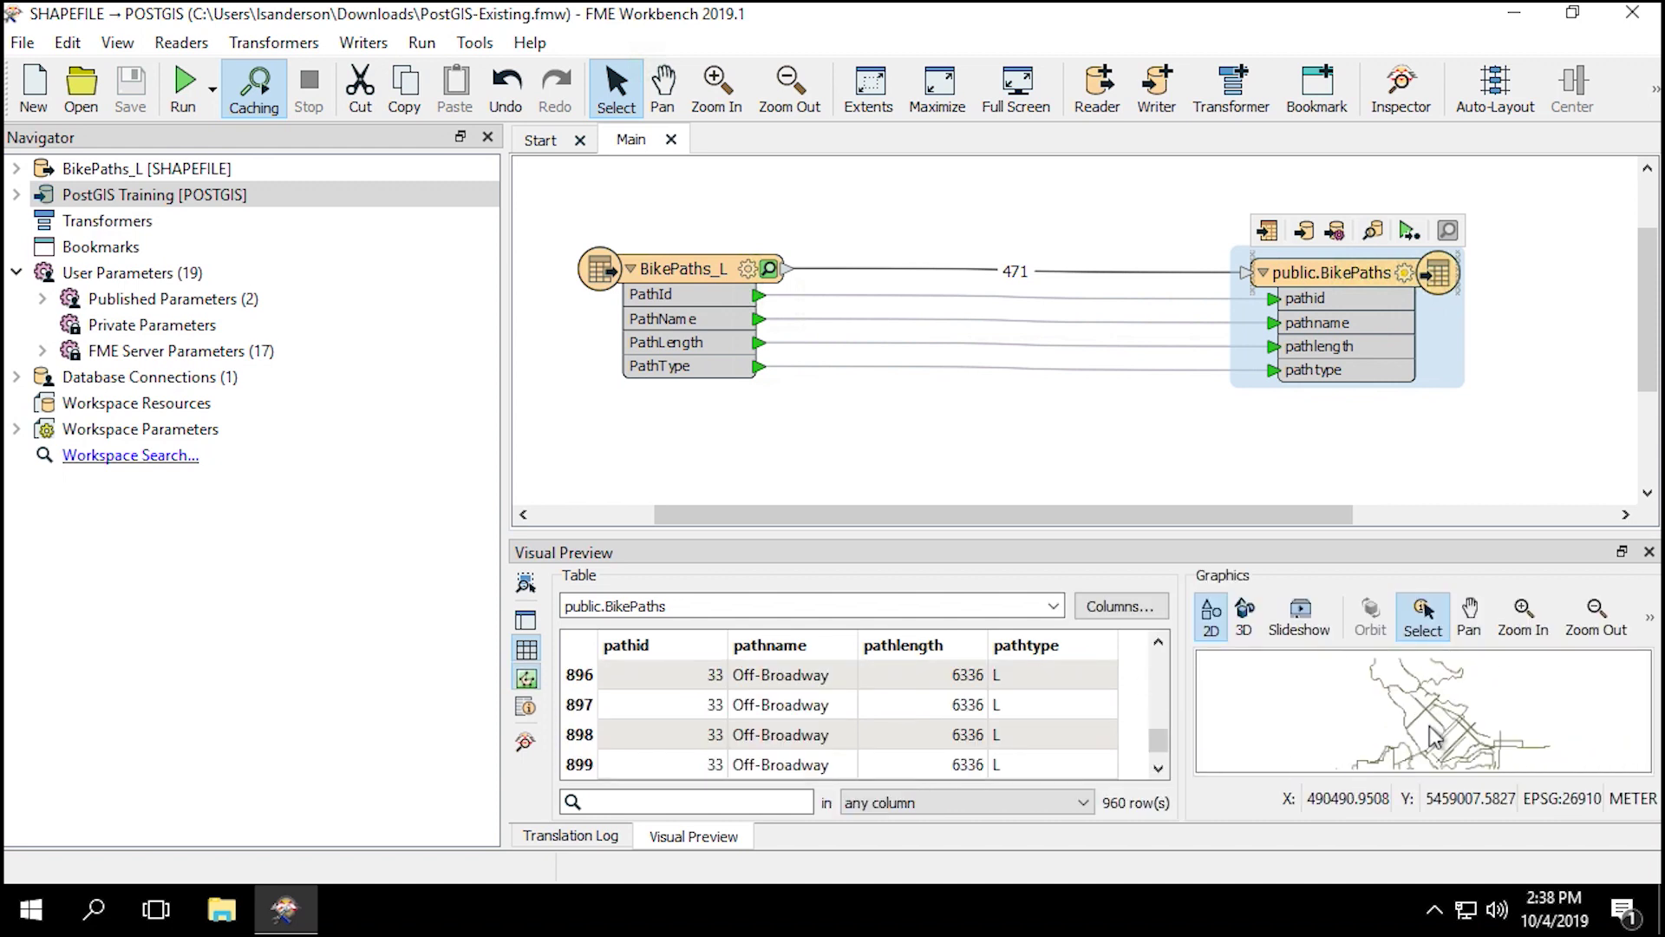